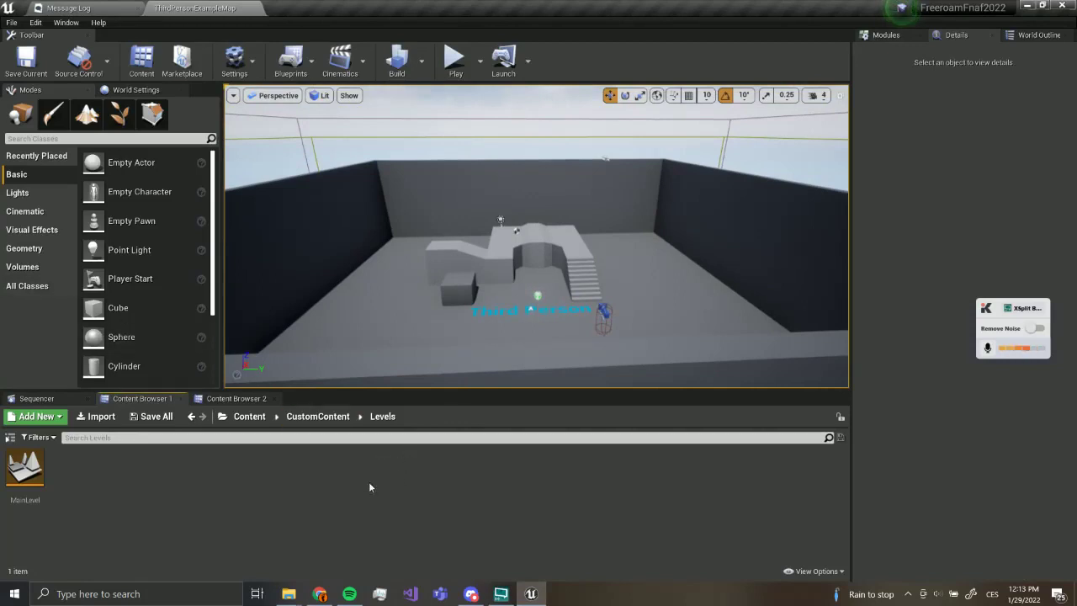
- Open the MainLevel map, play-test it briefly, and return to the CustomContent folder
mouse_move(24, 473)
mouse_down()
mouse_move(27, 492)
mouse_move(39, 479)
mouse_up()
double_click(14, 477)
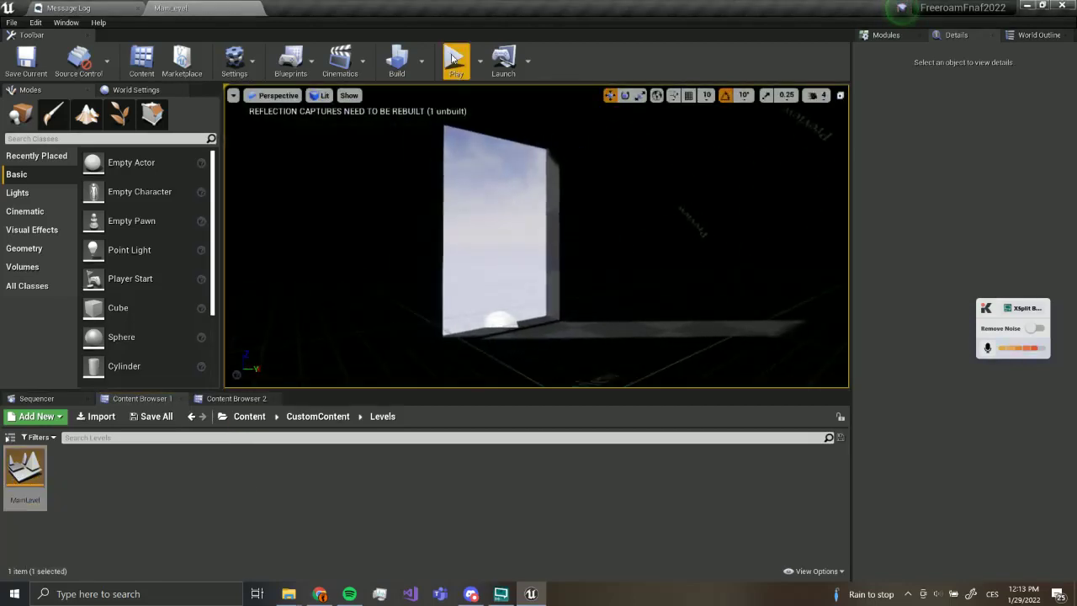
click(454, 59)
key(w)
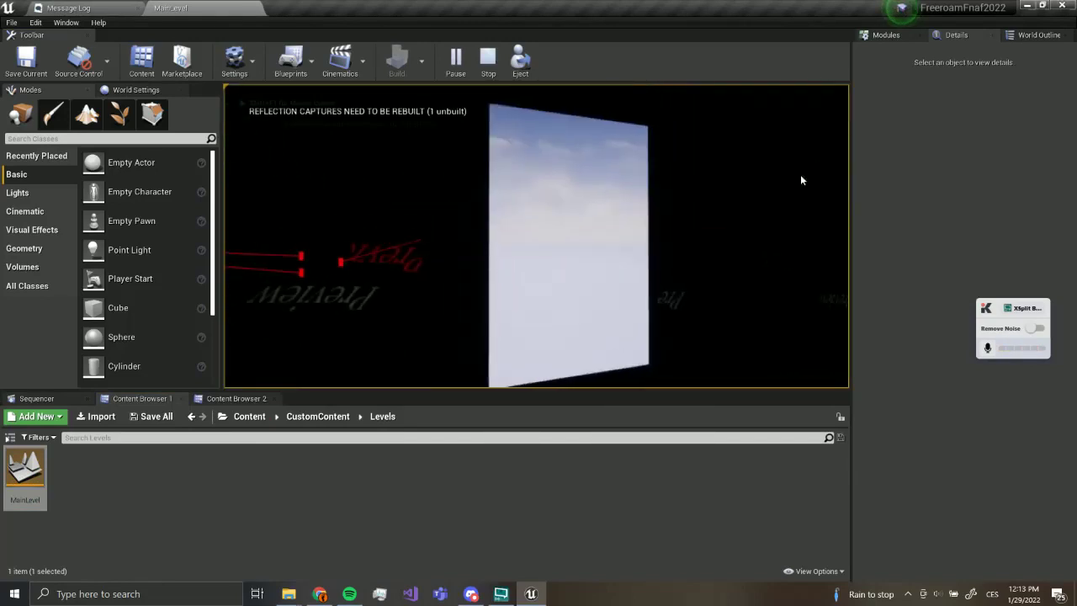
key(Escape)
click(331, 417)
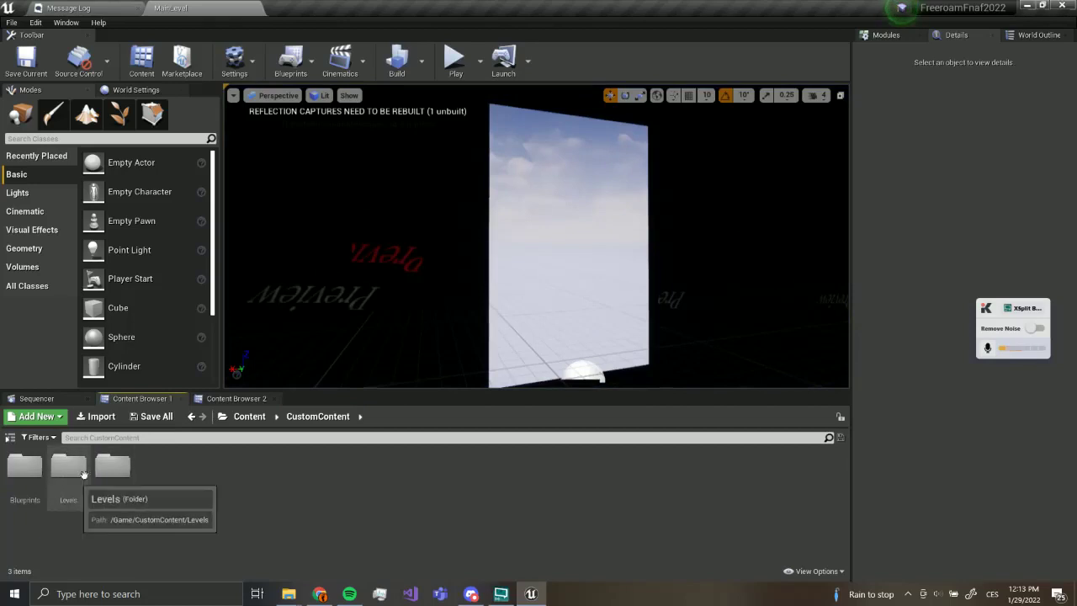
- Place a point light inside the dark room, near the player start
right_drag(354, 295, 361, 269)
key(w)
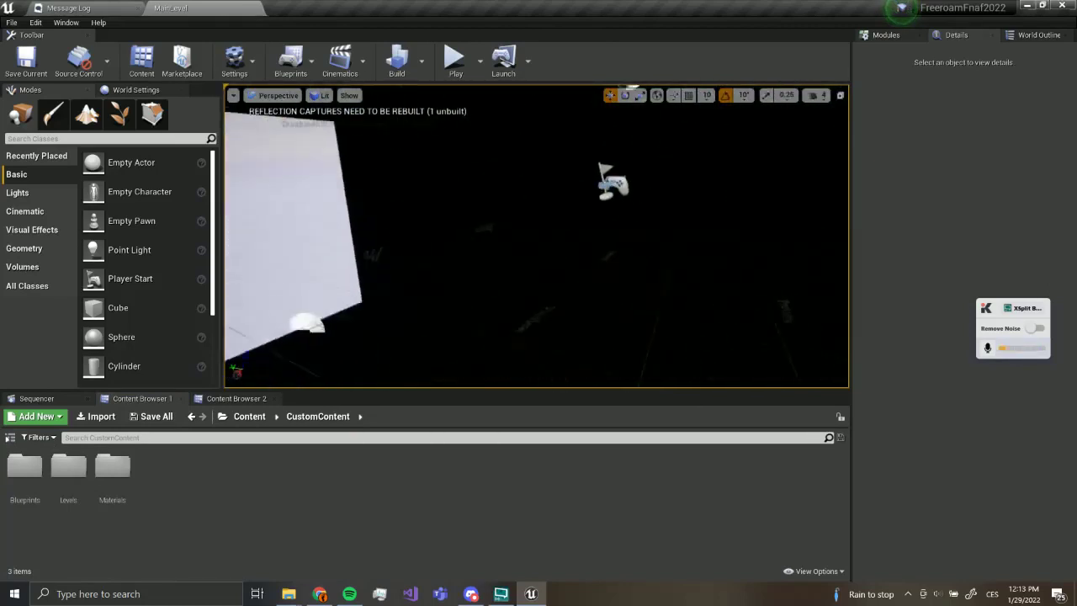
right_drag(472, 253, 505, 252)
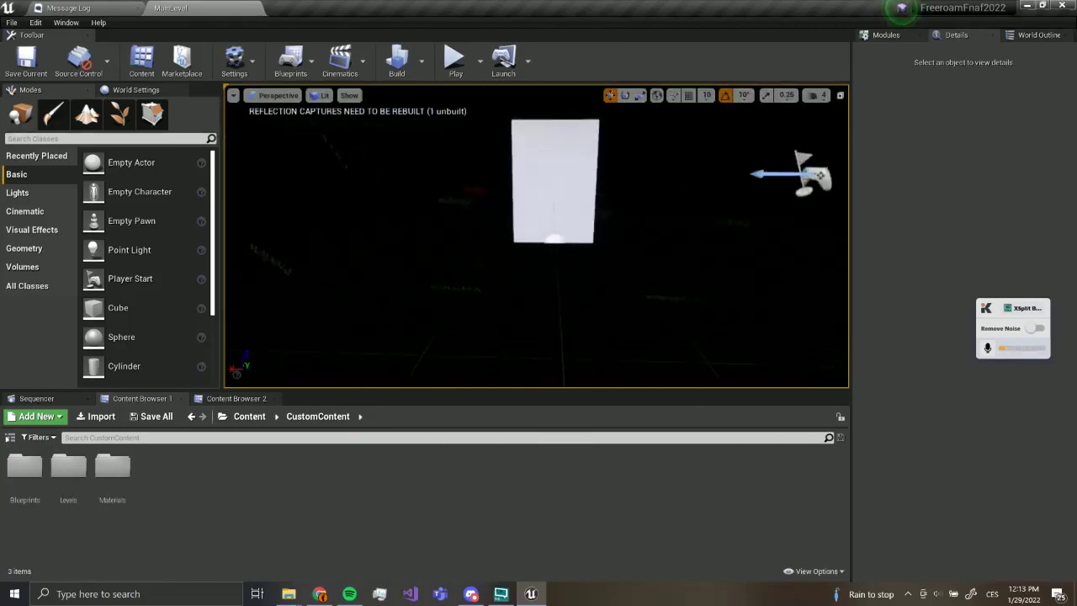
right_drag(361, 253, 210, 323)
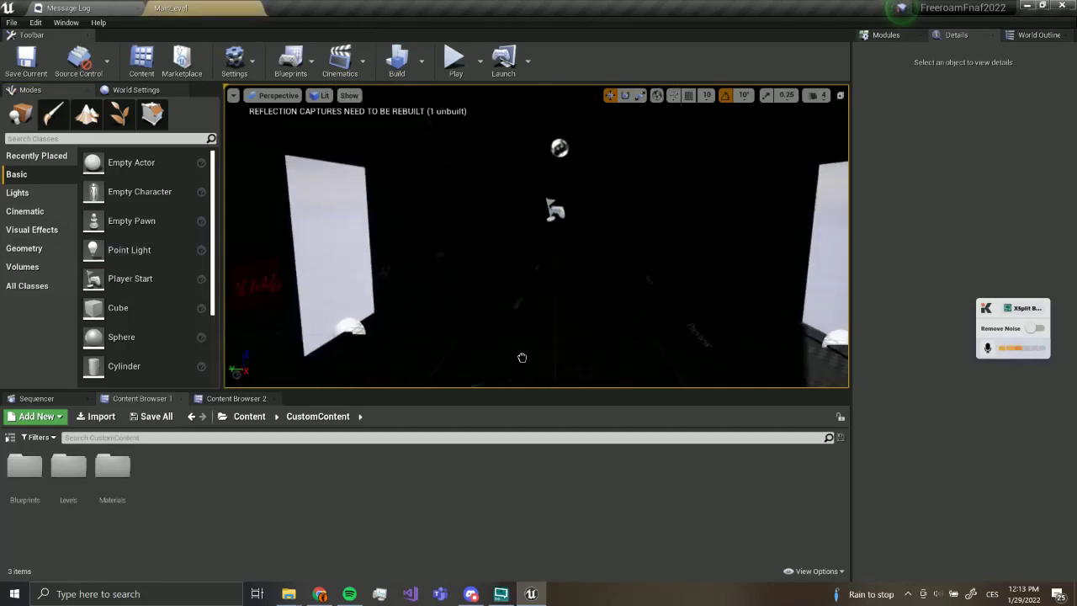
drag(129, 250, 471, 250)
right_drag(471, 251, 244, 259)
drag(515, 239, 520, 239)
key(w)
right_drag(520, 239, 699, 252)
right_drag(591, 204, 591, 205)
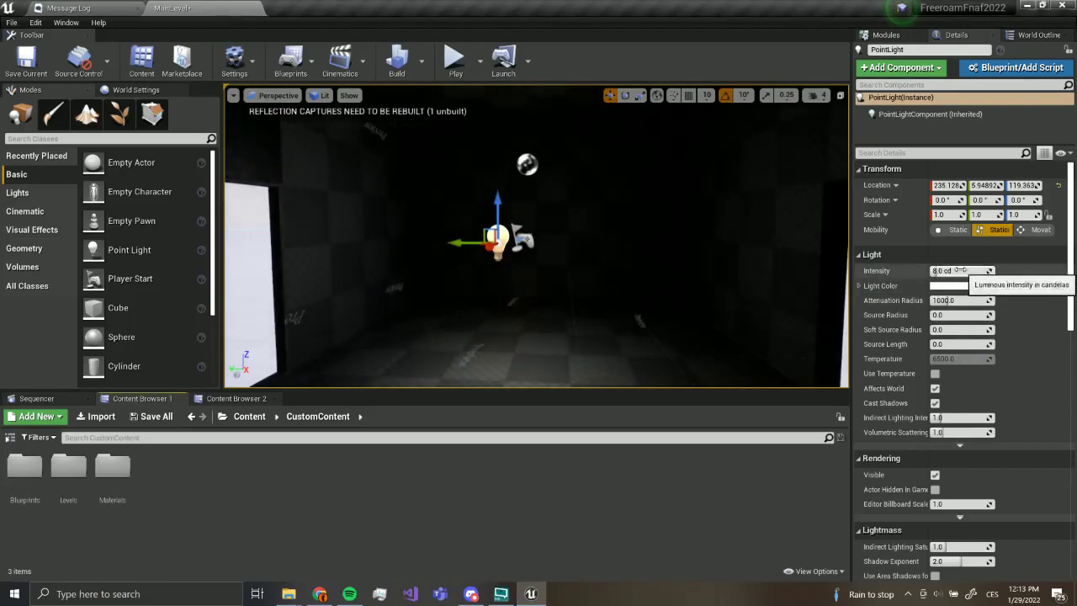
- Set the point light's intensity to about 38.7 cd and its attenuation radius to about 823
drag(948, 271, 953, 271)
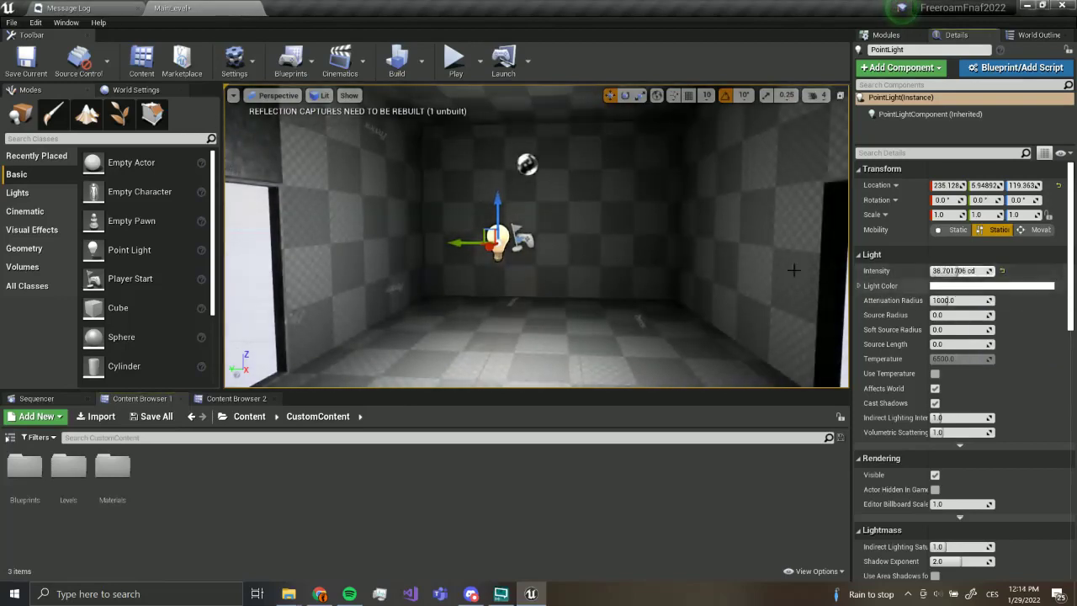
scroll(794, 269, down, 10)
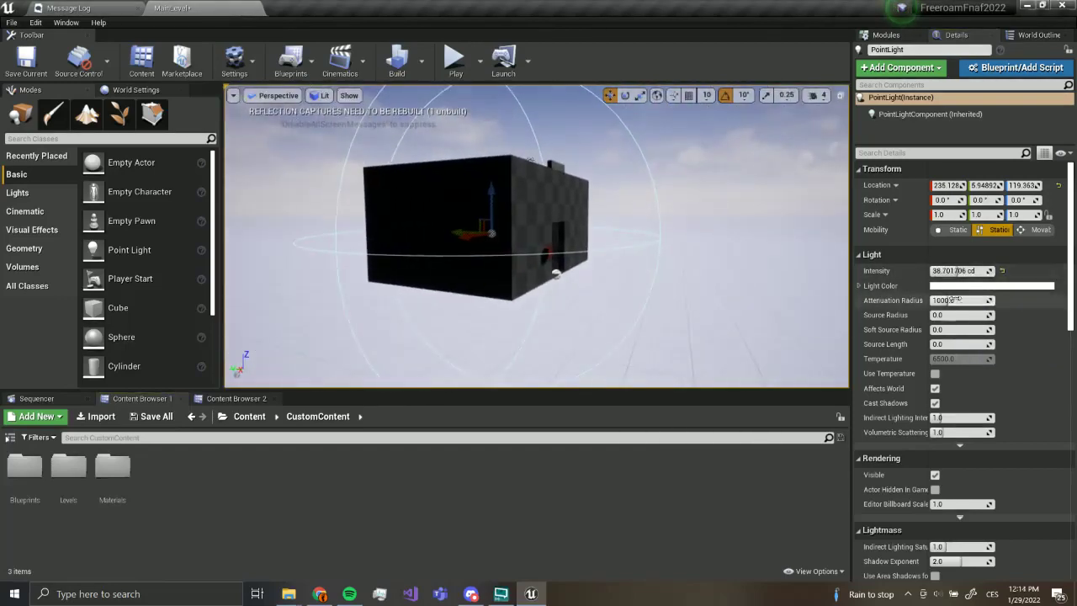
mouse_move(952, 299)
mouse_down()
mouse_move(935, 300)
mouse_move(945, 300)
mouse_up()
- Raise the point light to a height of about 288, close to the room's ceiling
key(w)
right_drag(784, 301, 745, 303)
key(a)
drag(509, 181, 509, 77)
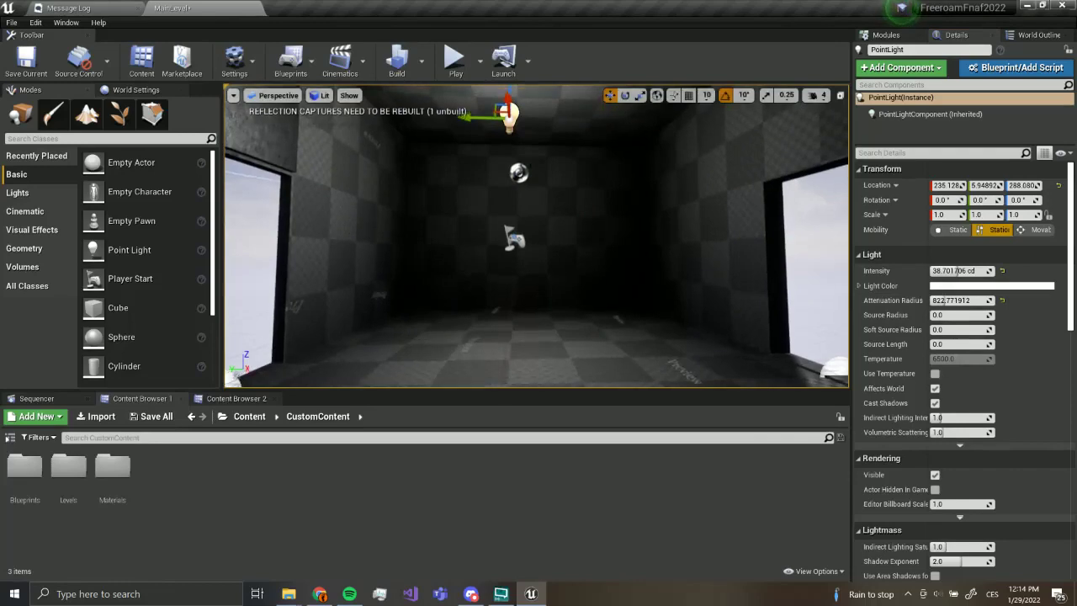
- Set the point light's intensity to about 64.1 cd and its mobility to Static
right_drag(538, 169, 532, 93)
drag(957, 271, 971, 271)
right_drag(740, 253, 737, 330)
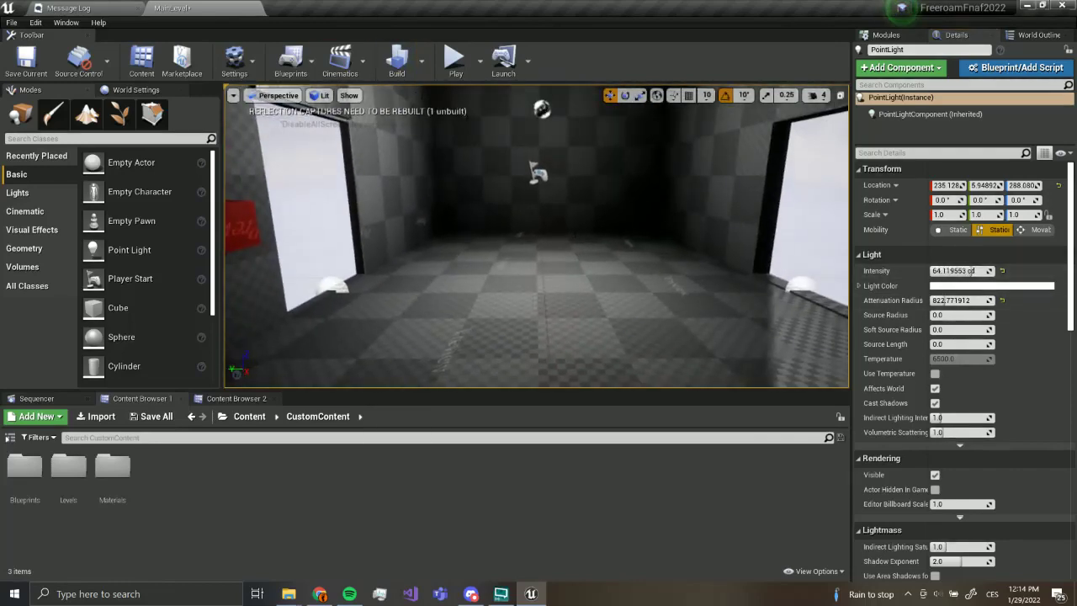
key(f)
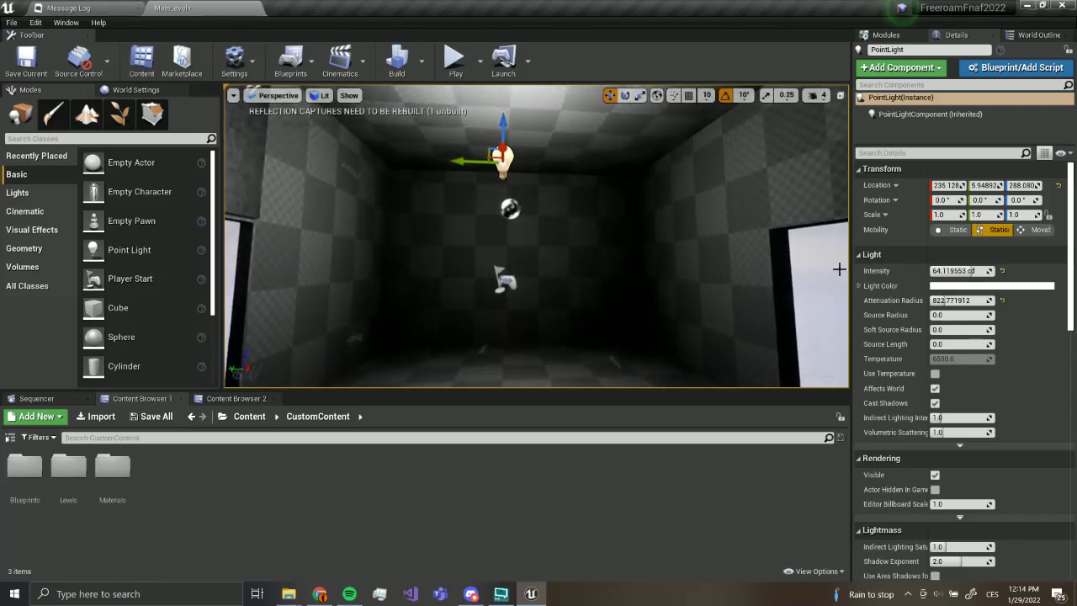
click(955, 230)
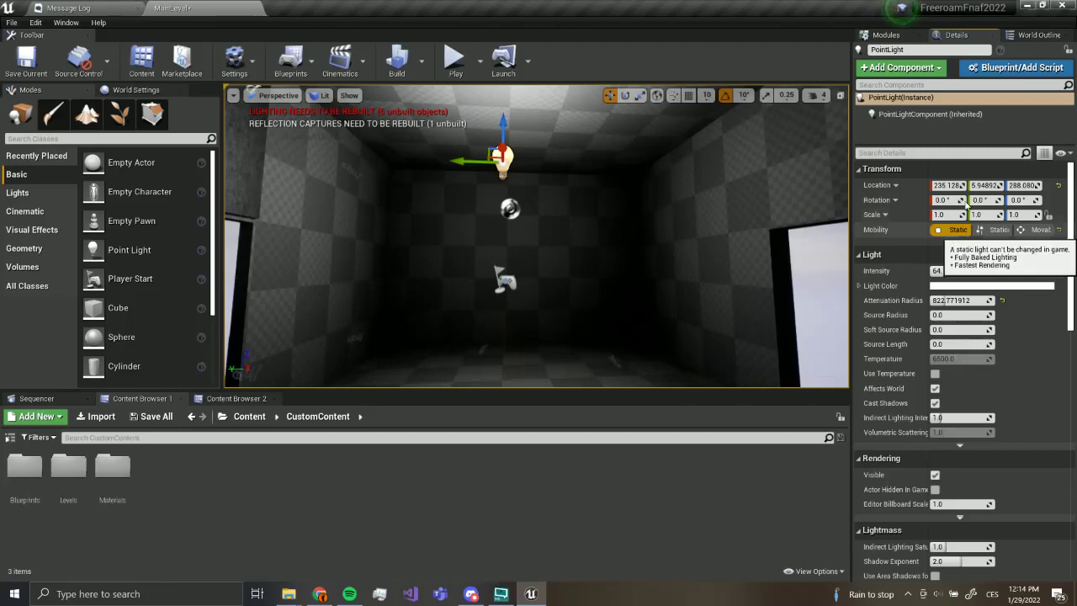
- Build only the lighting and play-test the level to check the lit room
click(421, 60)
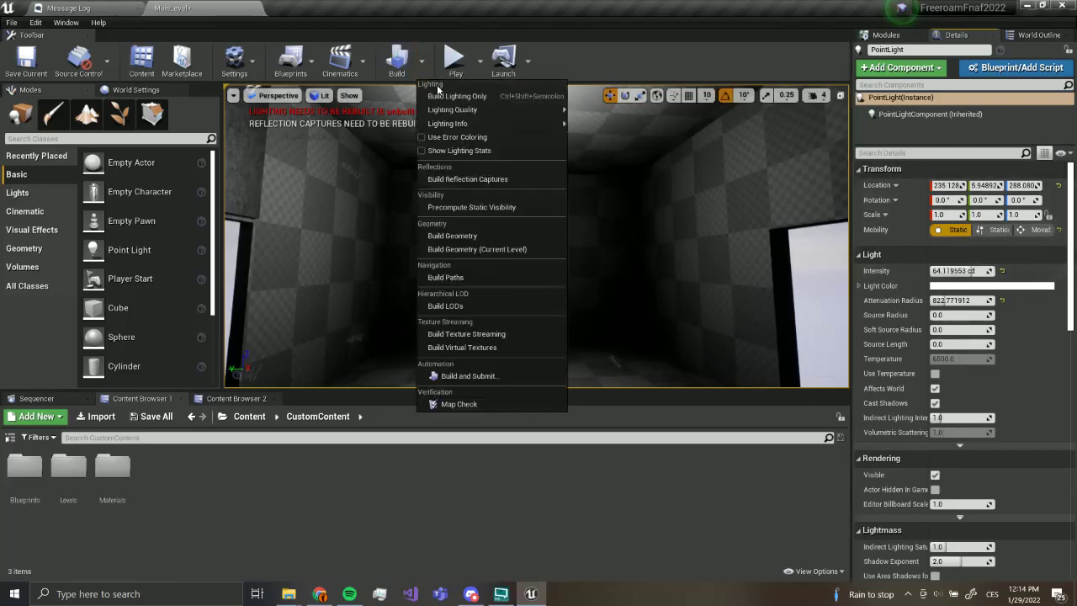
click(444, 94)
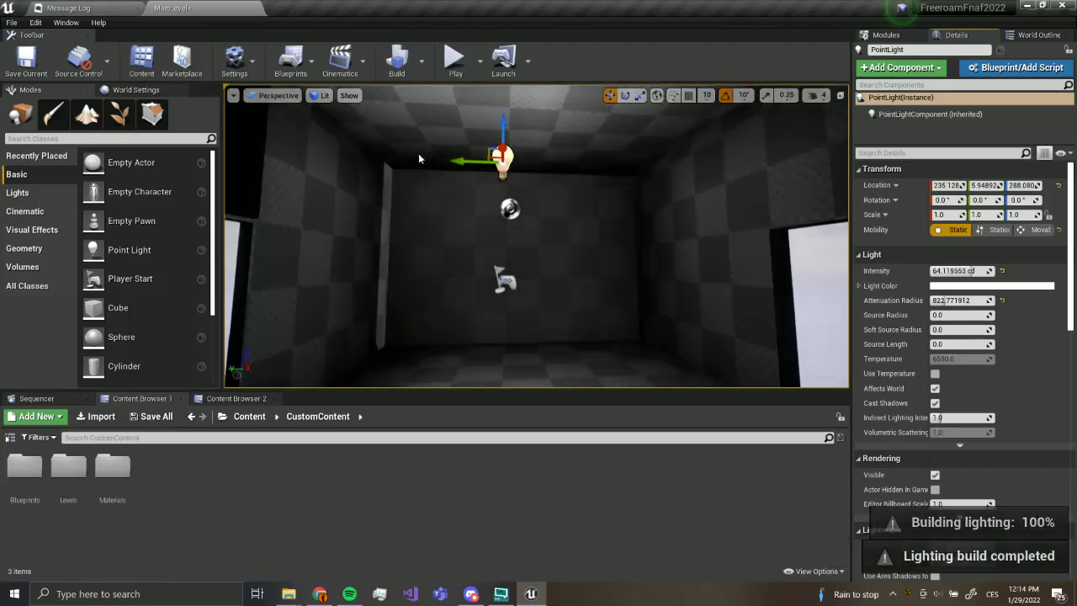
click(454, 80)
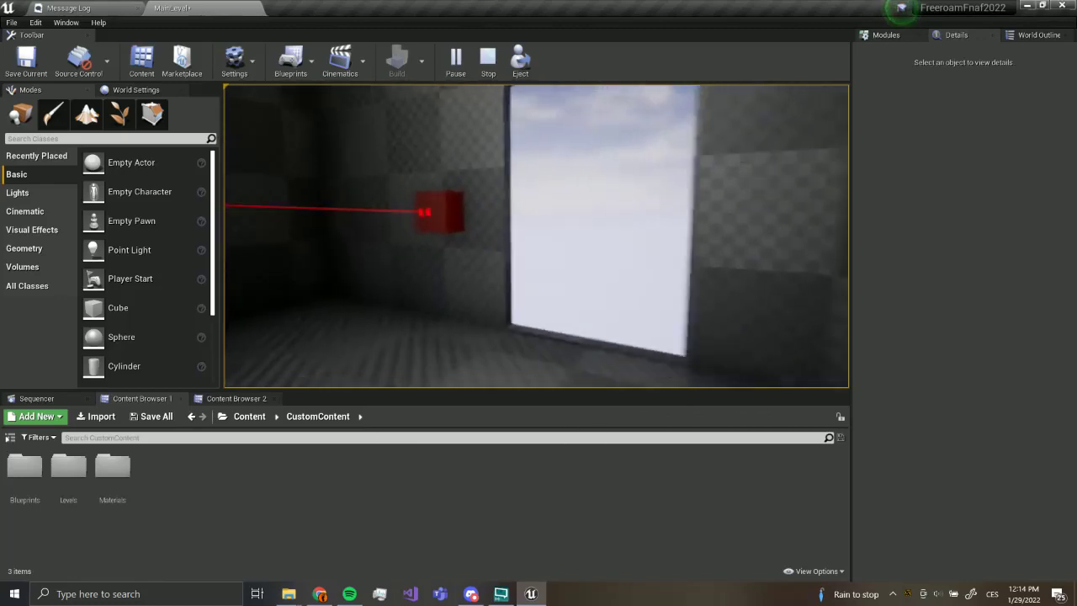
key(Escape)
- List the geometry brushes available for placement outside the room
mouse_move(391, 233)
right_down()
mouse_move(639, 244)
mouse_move(278, 225)
mouse_move(371, 228)
right_up()
key(s)
click(42, 247)
key(d)
key(w)
drag(122, 154, 665, 243)
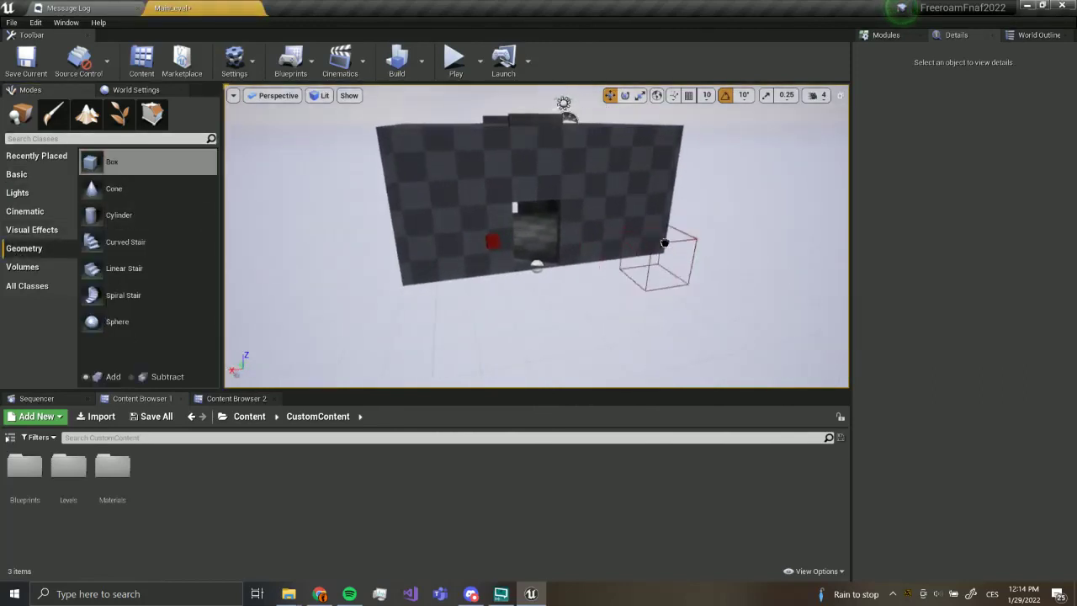
drag(617, 217, 641, 225)
mouse_move(640, 225)
right_down()
mouse_move(757, 227)
mouse_move(628, 225)
right_up()
key(a)
key(w)
key(d)
key(Delete)
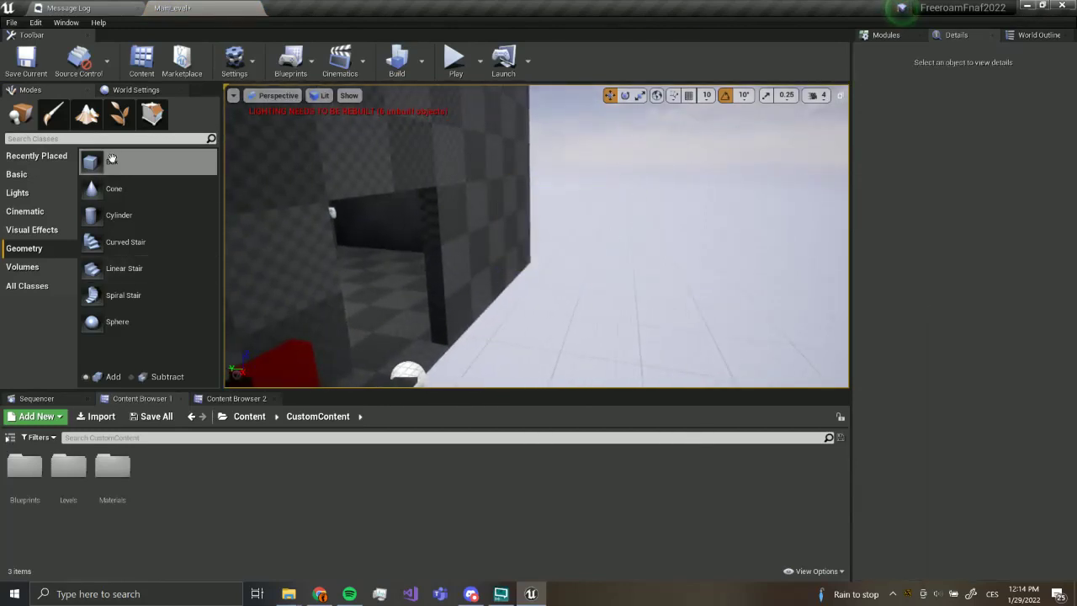
- Place an additive box brush against the outer wall beside the doorway and make it hollow
drag(498, 228, 509, 213)
right_drag(509, 213, 459, 217)
key(w)
key(d)
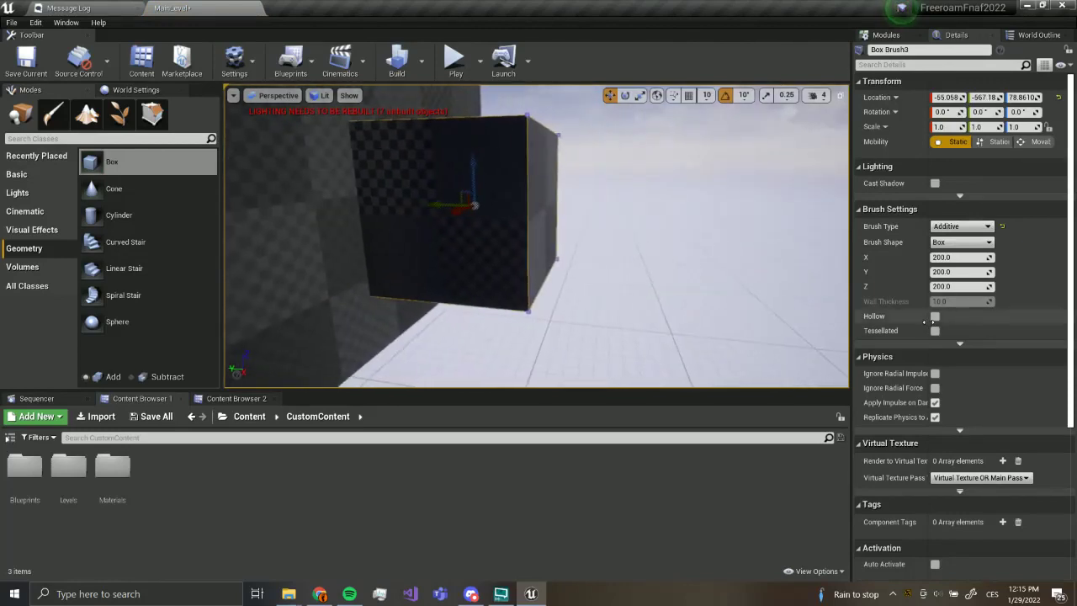
click(935, 316)
key(s)
right_drag(784, 243, 741, 242)
key(r)
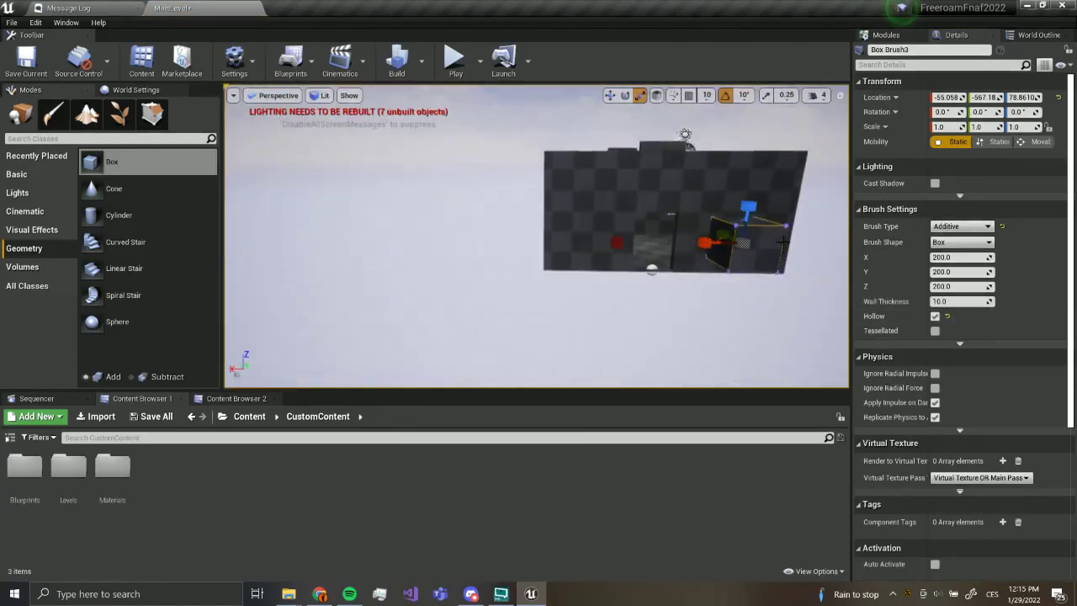
drag(705, 242, 697, 241)
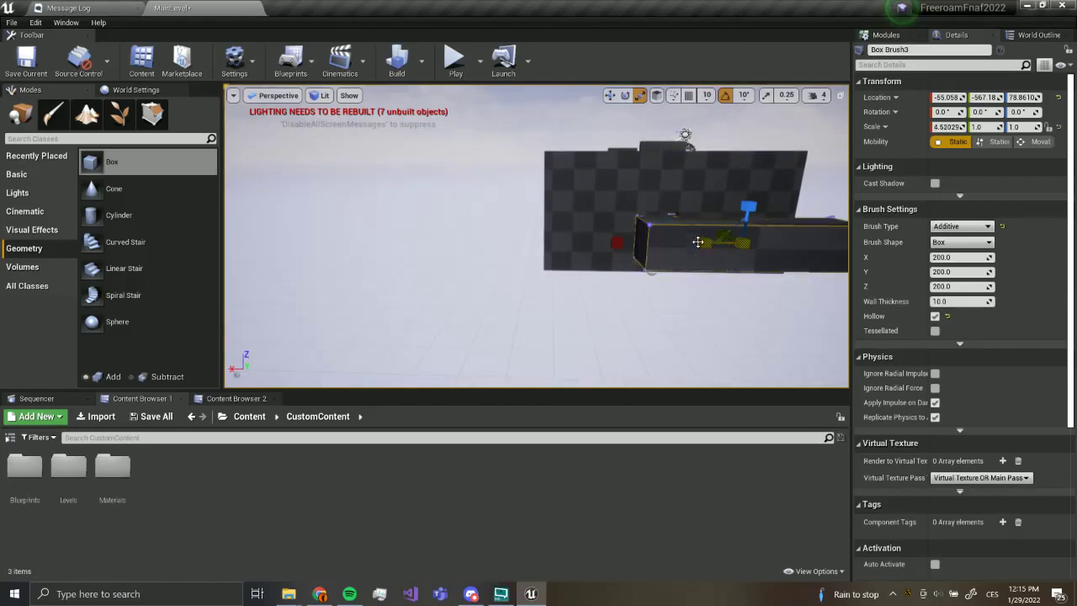
key(ctrl+z)
- Switch to brush editing and move the hollow box's end face outward along the wall
click(152, 113)
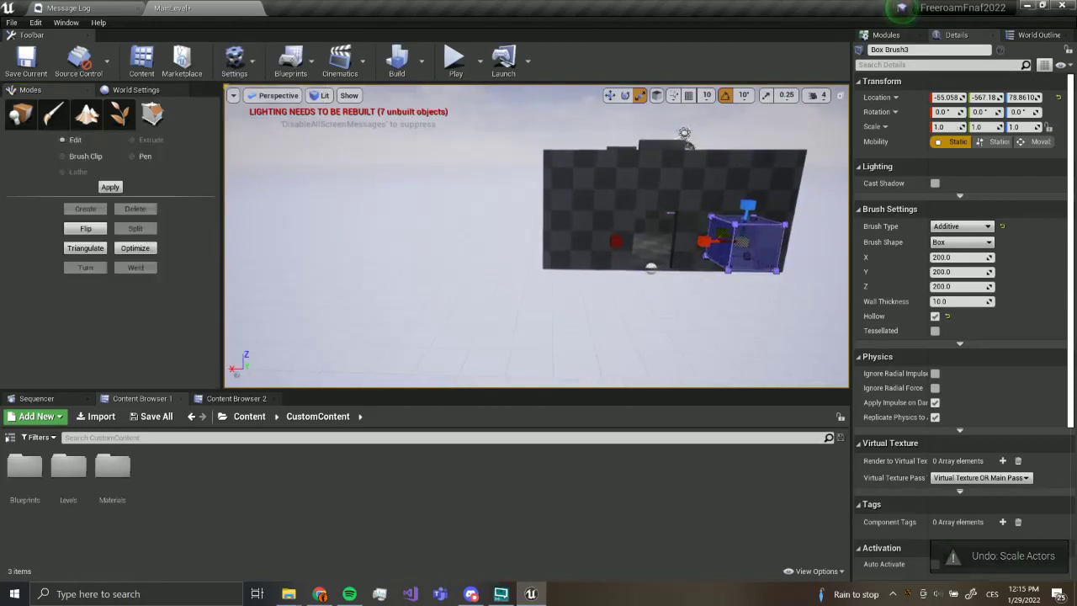
key(f)
click(526, 238)
right_drag(526, 238, 488, 244)
key(w)
click(583, 217)
key(s)
right_drag(582, 216, 506, 227)
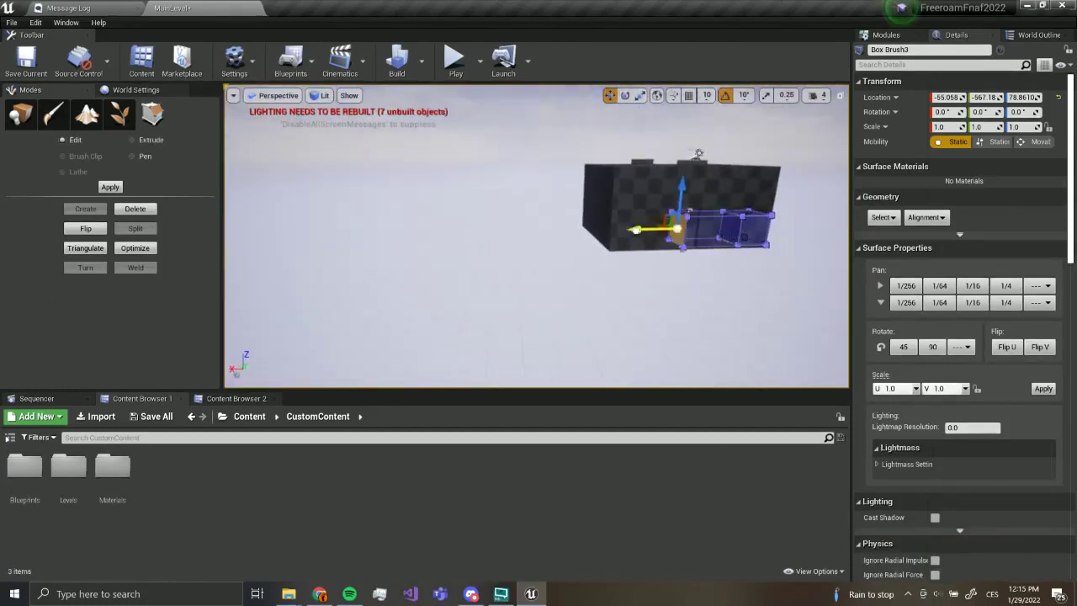
- Stretch the hollow brush farther along the outer wall until it extends past the building's corner
key(w)
mouse_move(242, 234)
right_down()
mouse_move(266, 239)
mouse_move(143, 242)
right_up()
key(d)
key(a)
key(d)
key(a)
key(s)
mouse_move(385, 192)
right_down()
mouse_move(471, 206)
mouse_move(430, 205)
mouse_move(413, 192)
right_up()
key(a)
key(s)
click(479, 207)
key(d)
key(d)
mouse_move(573, 199)
right_down()
mouse_move(577, 220)
mouse_move(567, 173)
mouse_move(551, 253)
mouse_move(566, 193)
right_up()
key(w)
key(w)
click(591, 150)
key(d)
right_drag(591, 150, 557, 145)
click(456, 208)
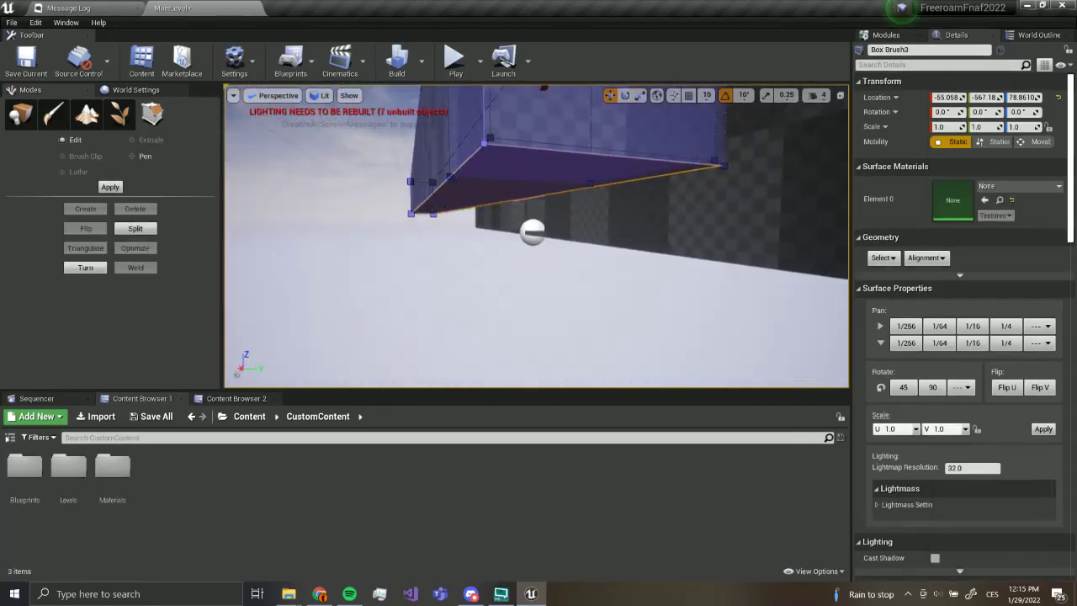
- Select the hollow brush's inner end face and move it out towards the lengthened outer end
click(476, 188)
key(a)
mouse_move(476, 189)
right_down()
mouse_move(497, 193)
mouse_move(476, 177)
right_up()
key(w)
click(476, 176)
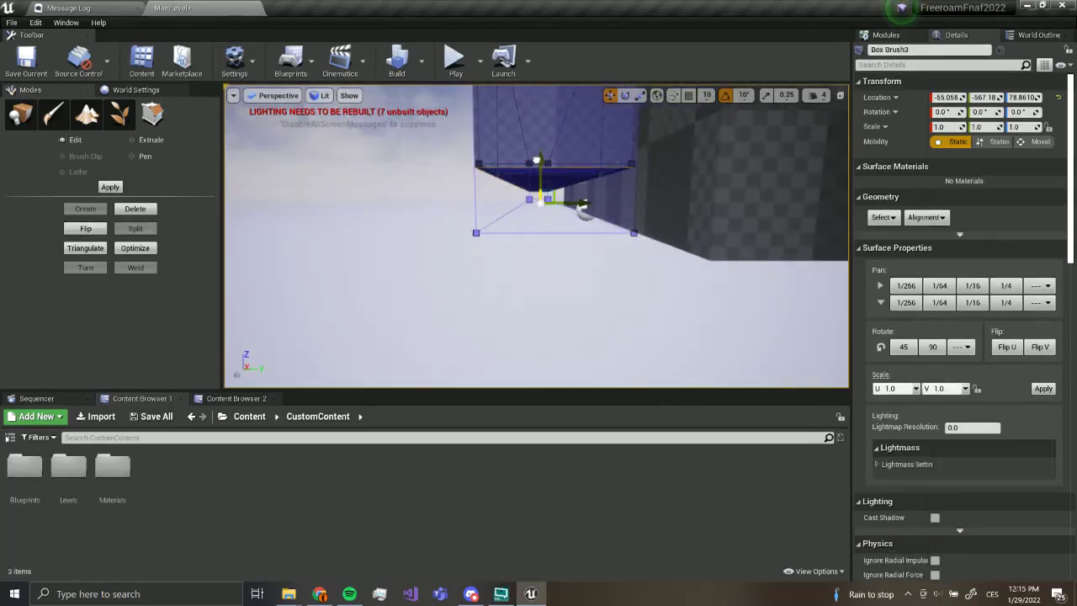
key(d)
mouse_move(536, 160)
right_down()
mouse_move(474, 176)
mouse_move(523, 180)
right_up()
key(a)
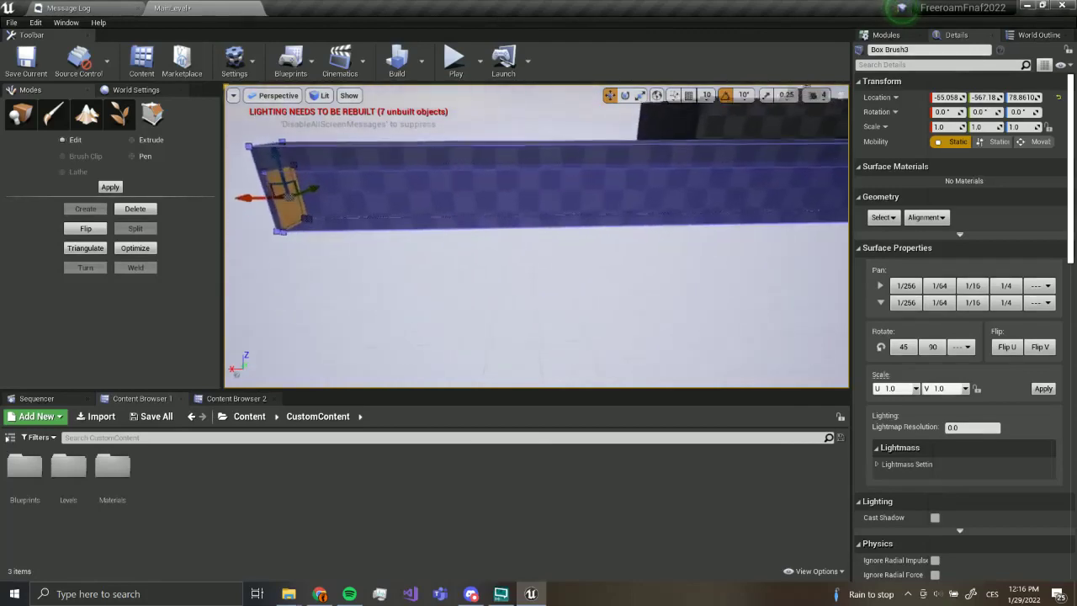
- Raise the hollow brush's top face and its inner ceiling face to make the hallway taller
right_drag(575, 306, 774, 303)
mouse_move(574, 305)
right_down()
mouse_move(545, 343)
mouse_move(559, 384)
right_up()
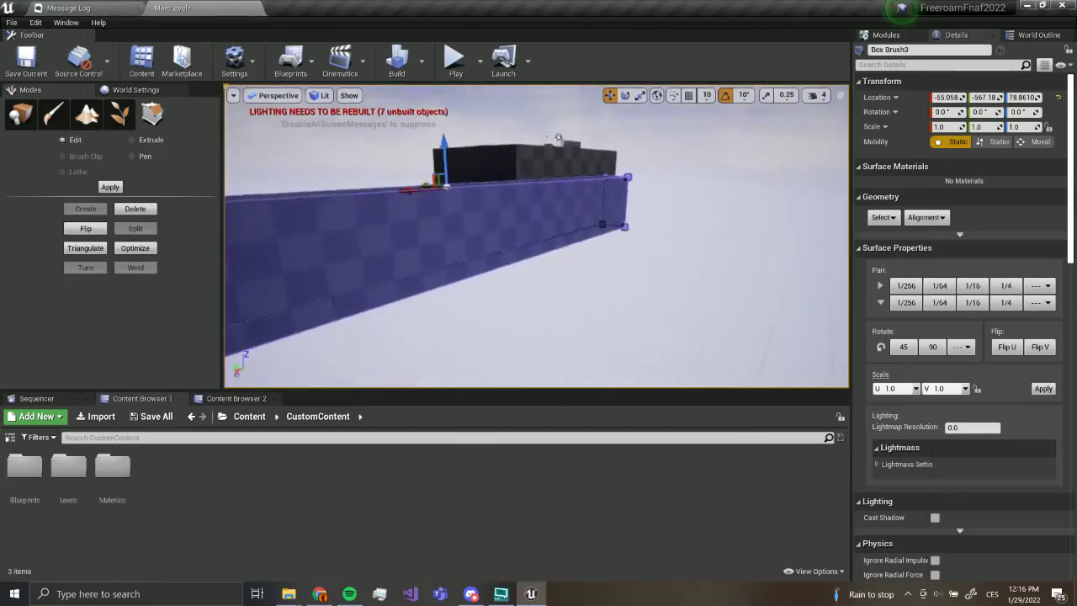
mouse_move(537, 252)
right_down()
mouse_move(547, 269)
mouse_move(640, 282)
mouse_move(580, 270)
mouse_move(664, 265)
right_up()
right_drag(551, 345, 551, 345)
right_drag(705, 183, 706, 183)
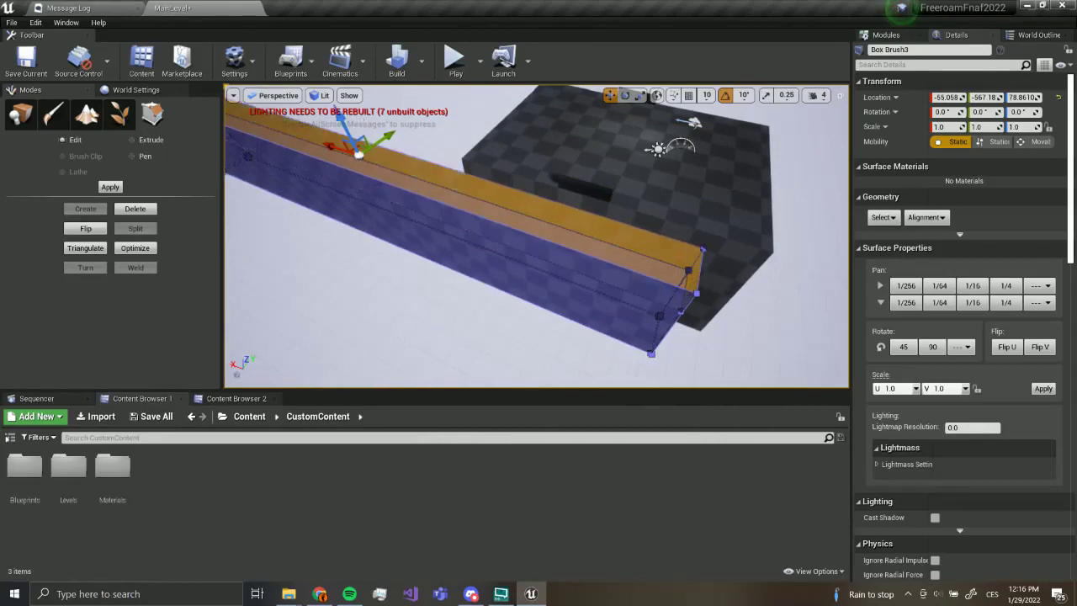
right_drag(507, 152, 506, 152)
click(507, 152)
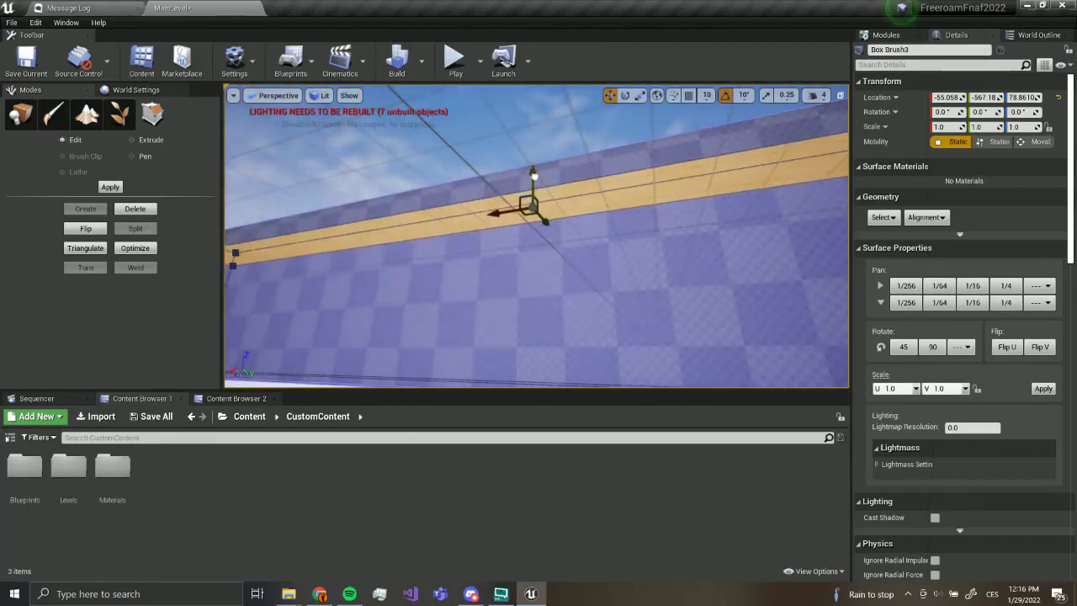
- Widen the hallway by moving the brush's outer and inner side faces away from the building
mouse_move(514, 239)
right_down()
mouse_move(562, 221)
mouse_move(533, 247)
right_up()
click(534, 248)
right_drag(587, 219, 587, 219)
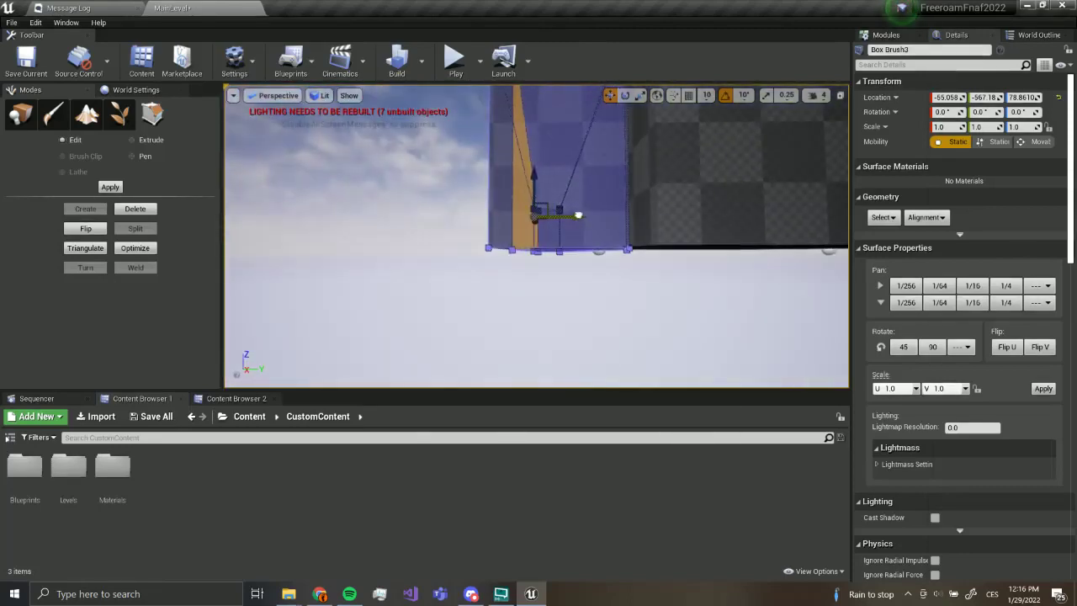
click(513, 191)
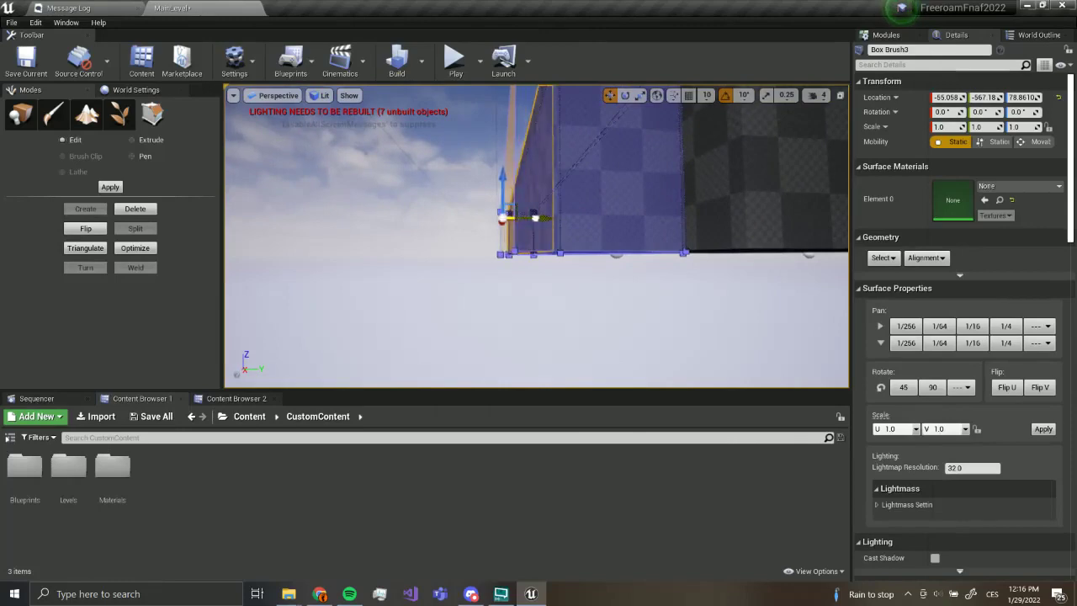
right_drag(659, 268, 658, 269)
click(659, 269)
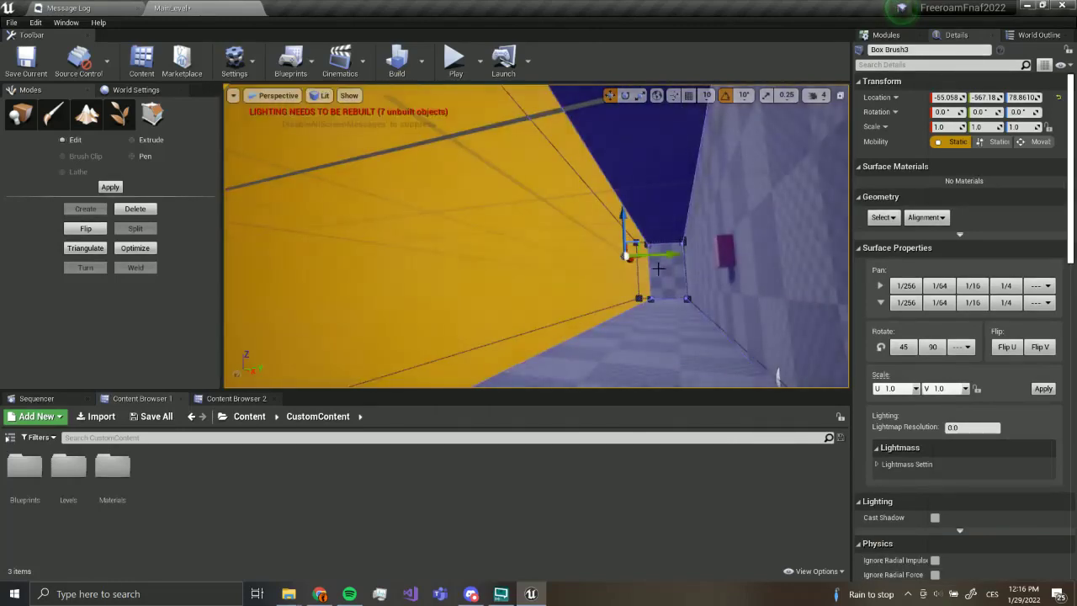
drag(642, 250, 643, 249)
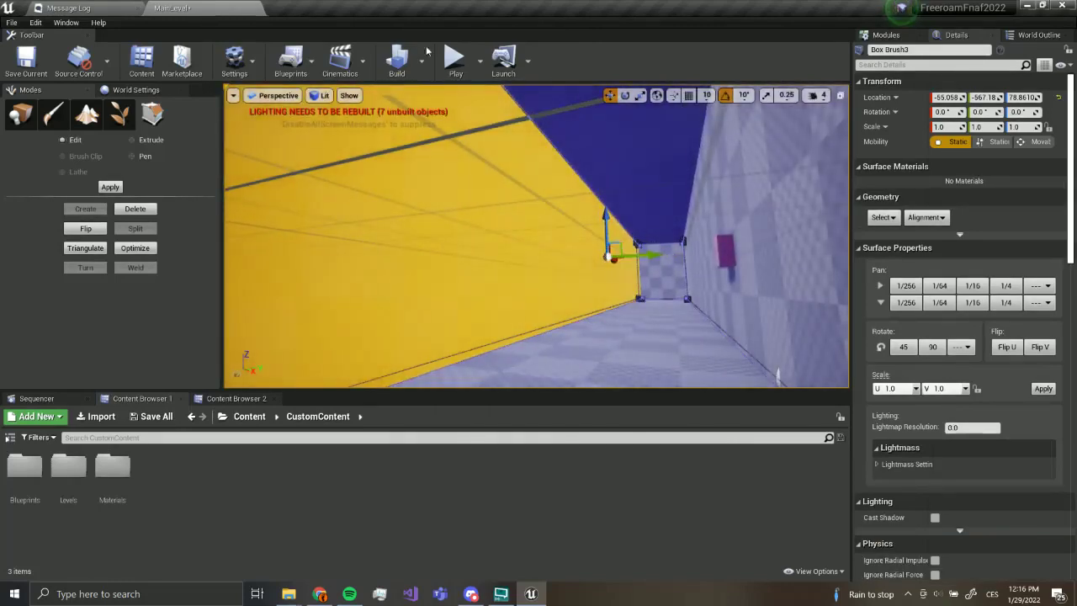
- Scale the subtractive doorway brush along Y to about 6.29 so its door opening cuts through the hallway's wall
right_drag(537, 237, 537, 236)
right_drag(480, 297, 480, 297)
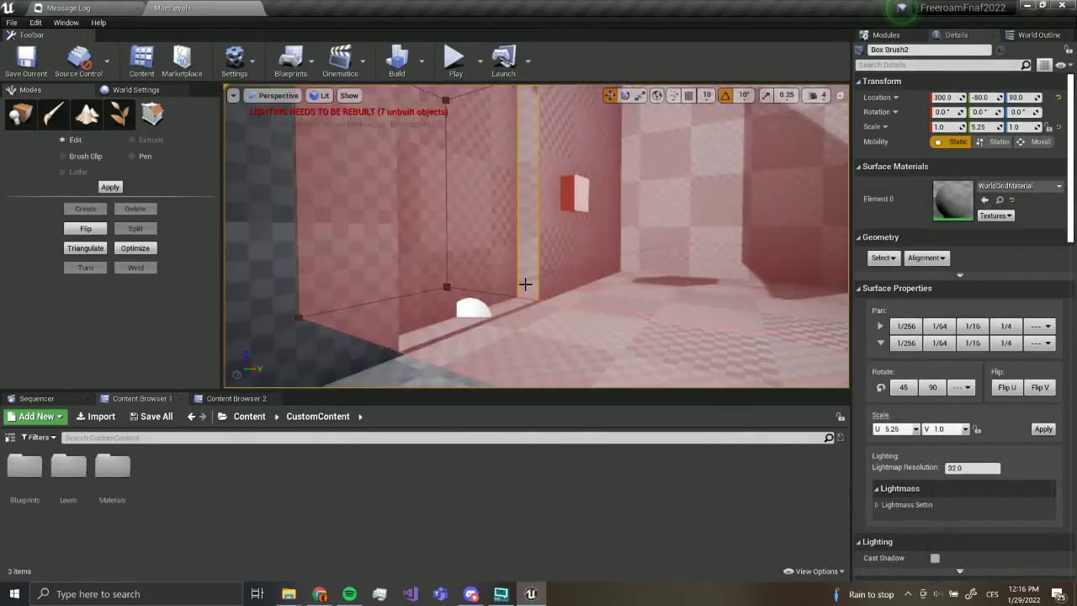
mouse_move(524, 286)
right_down()
mouse_move(572, 281)
mouse_move(504, 282)
right_up()
key(s)
key(r)
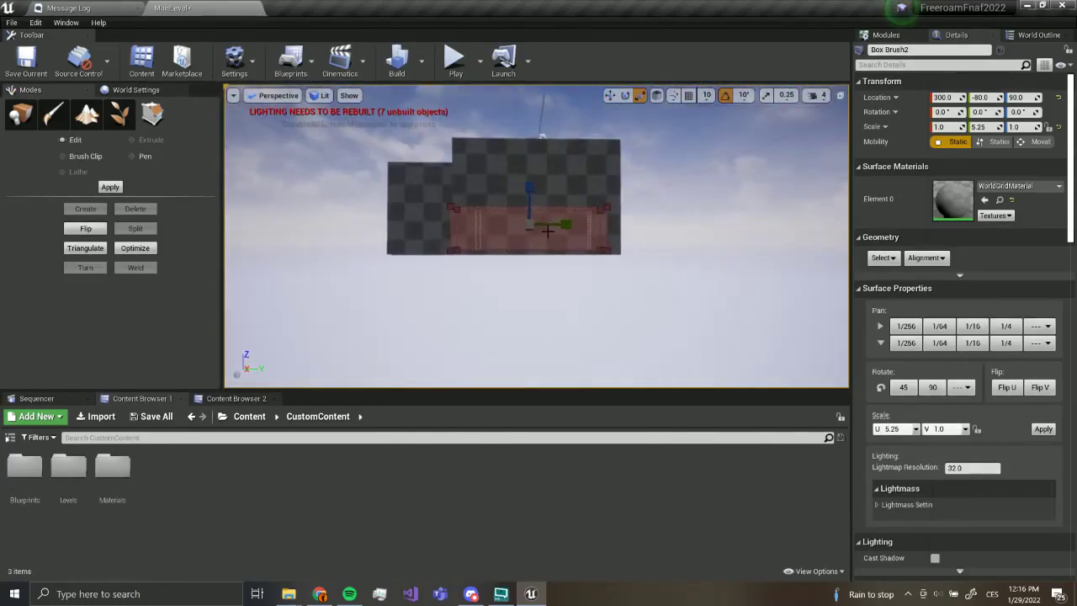
drag(566, 223, 571, 224)
mouse_move(571, 224)
right_down()
mouse_move(513, 229)
mouse_move(483, 253)
mouse_move(463, 250)
mouse_move(506, 253)
right_up()
key(w)
key(s)
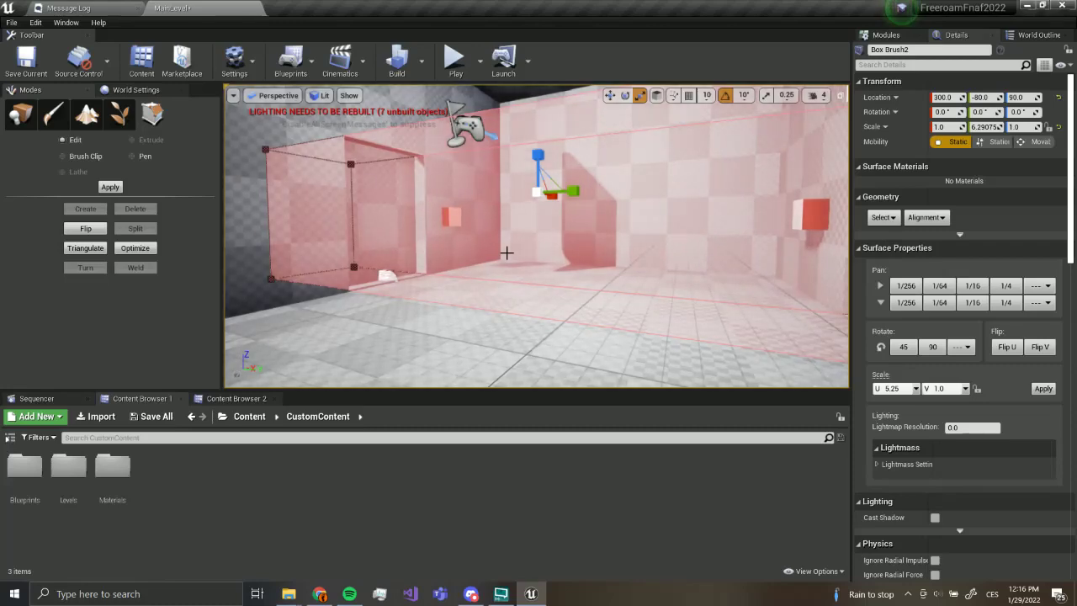
key(Delete)
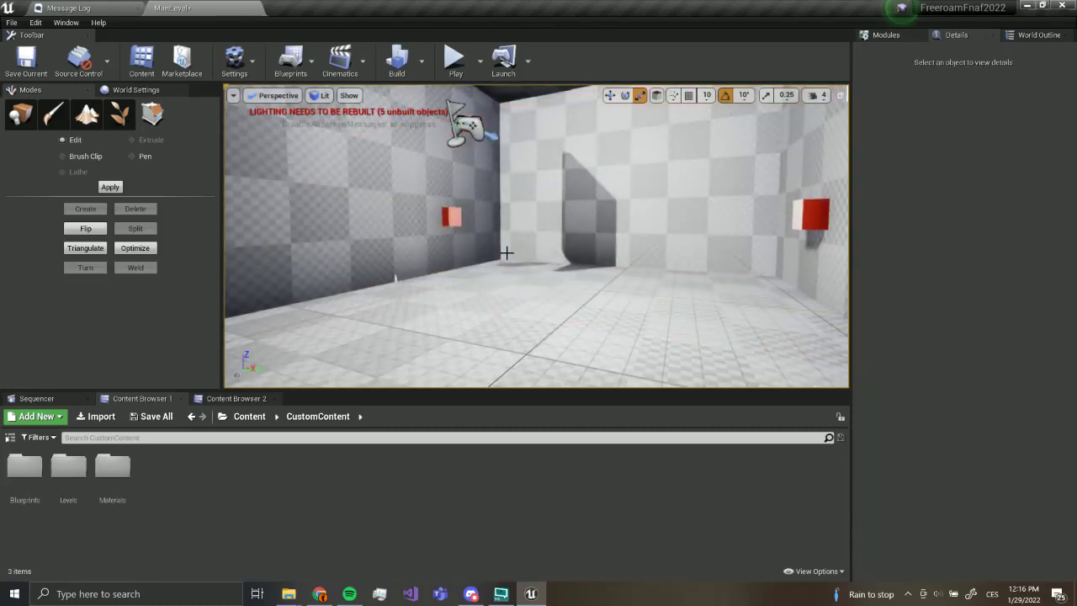
key(ctrl+z)
mouse_move(510, 250)
right_down()
mouse_move(567, 289)
mouse_move(536, 300)
right_up()
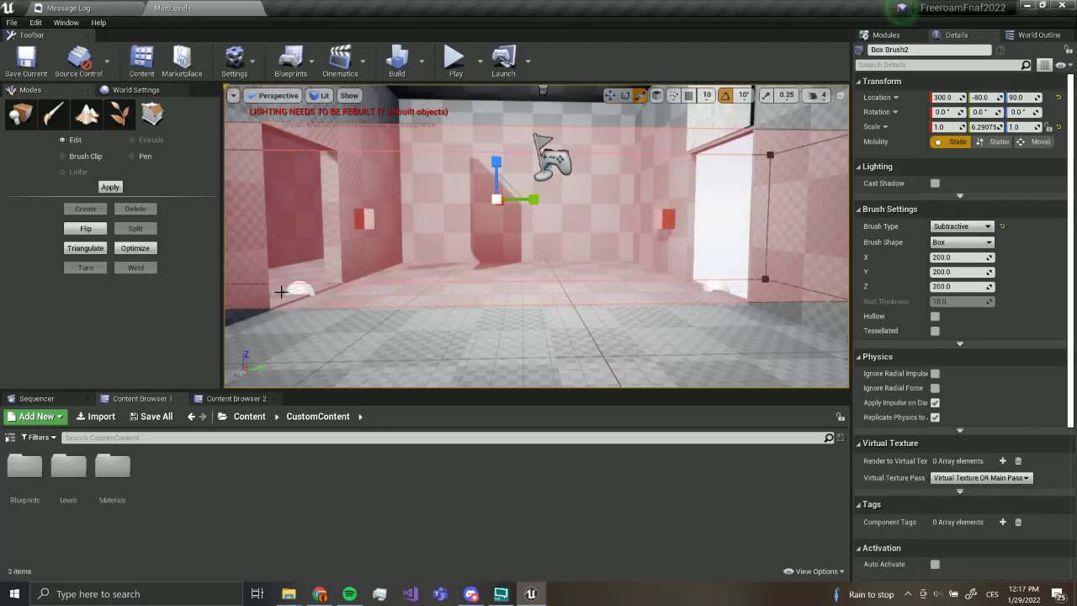
right_drag(305, 235, 305, 235)
- Play-test the level by walking from the office through the doorway into the hallway
click(497, 189)
click(455, 59)
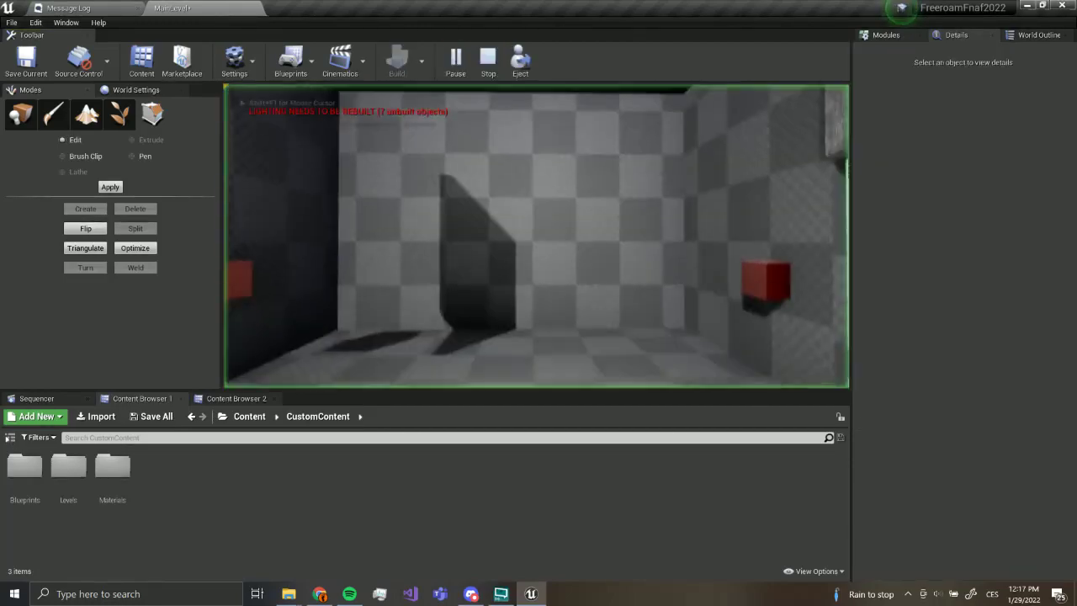
click(476, 176)
key(w)
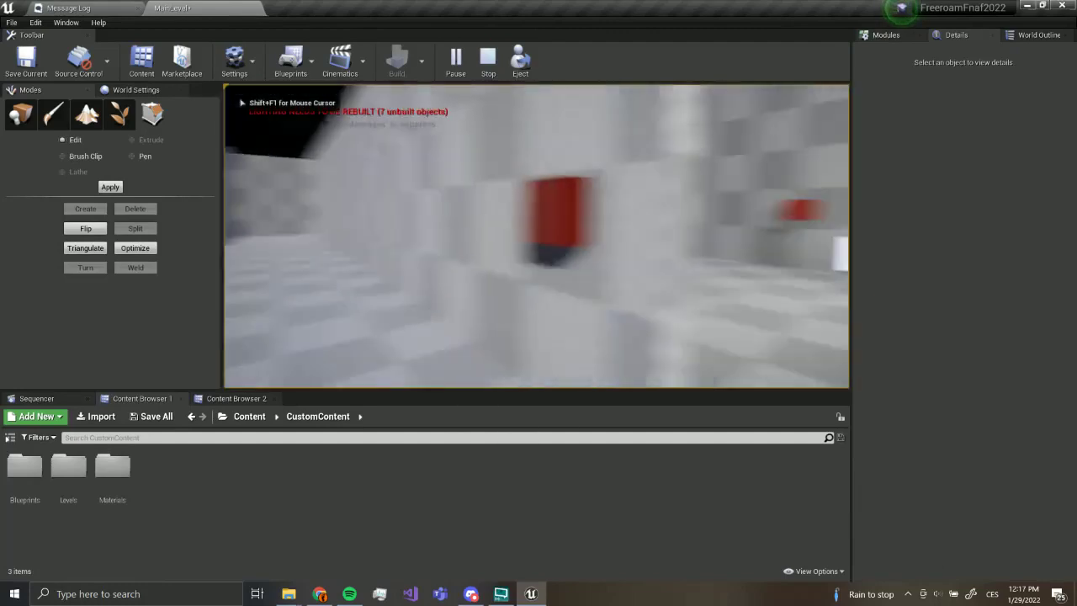
key(w)
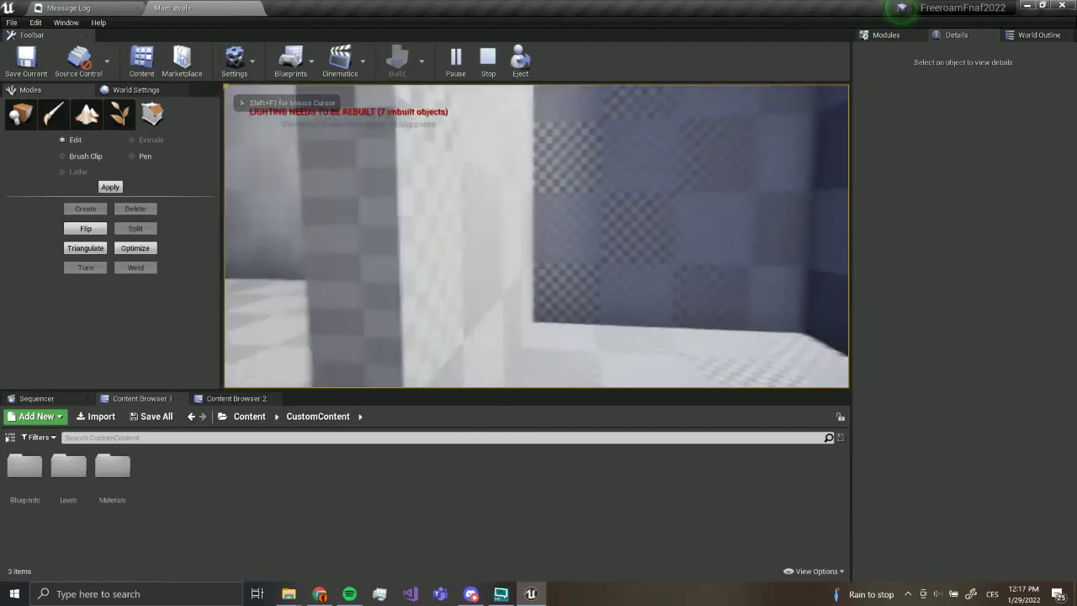
key(w)
key(Escape)
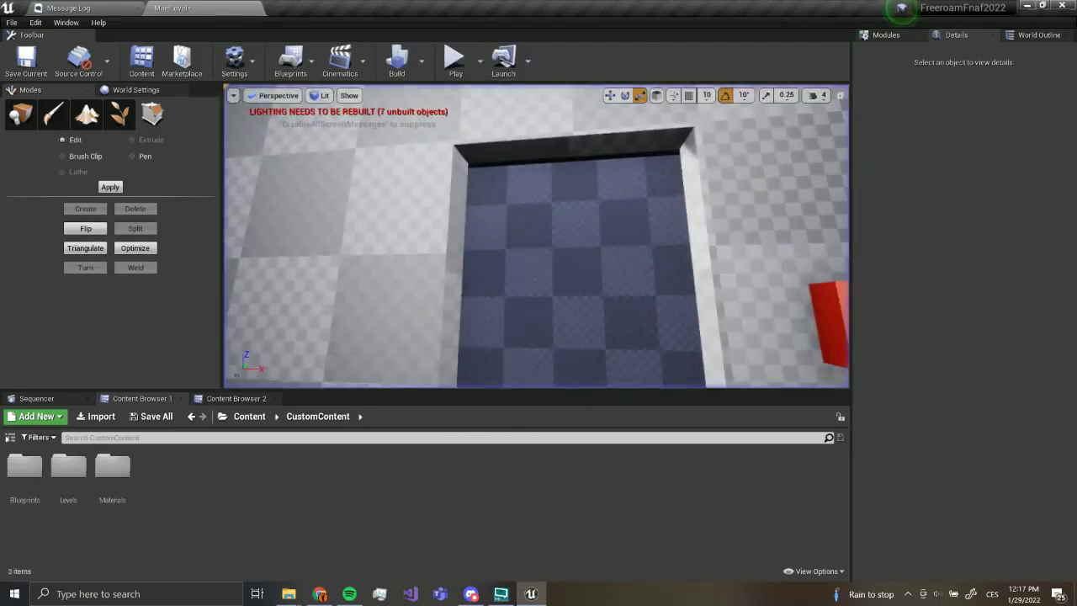
- Switch from brush editing to placing mode and duplicate the hollow hallway brush
mouse_move(588, 260)
right_down()
mouse_move(673, 259)
mouse_move(681, 286)
right_up()
click(479, 232)
scroll(479, 231, down, 5)
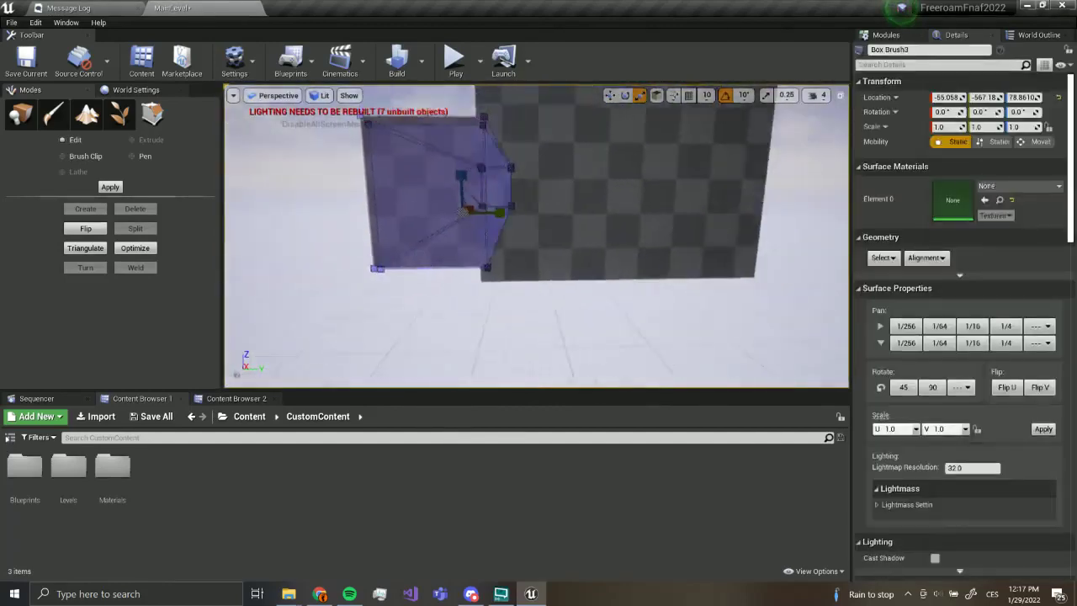
click(21, 115)
right_drag(455, 169, 450, 168)
key(ctrl+w)
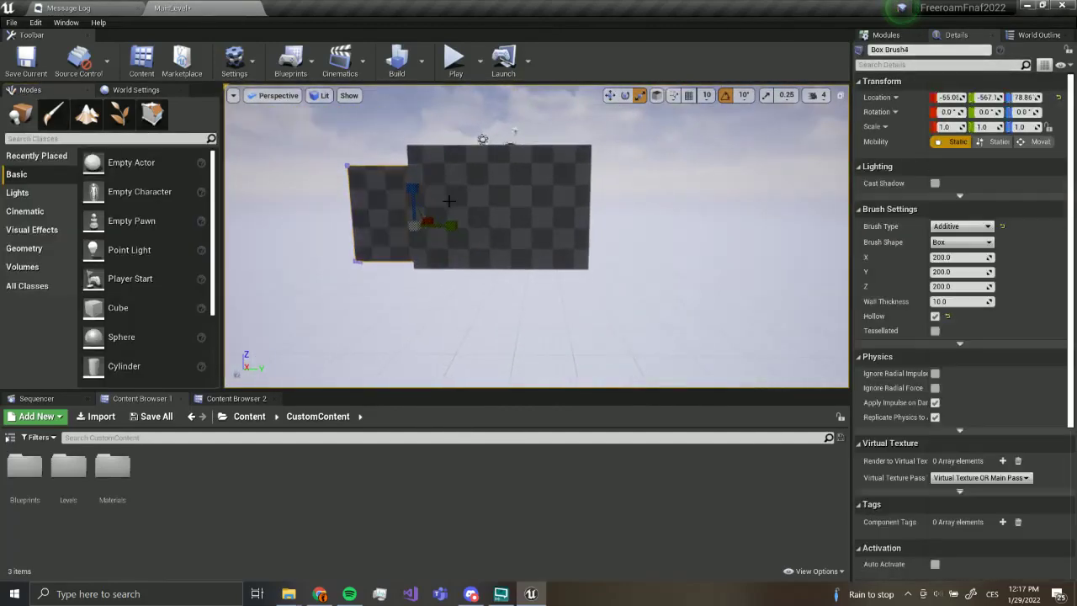
- Move the duplicated hallway along Y to about 663, against the building's opposite side wall
key(w)
drag(681, 226, 680, 226)
key(w)
right_drag(673, 223, 705, 220)
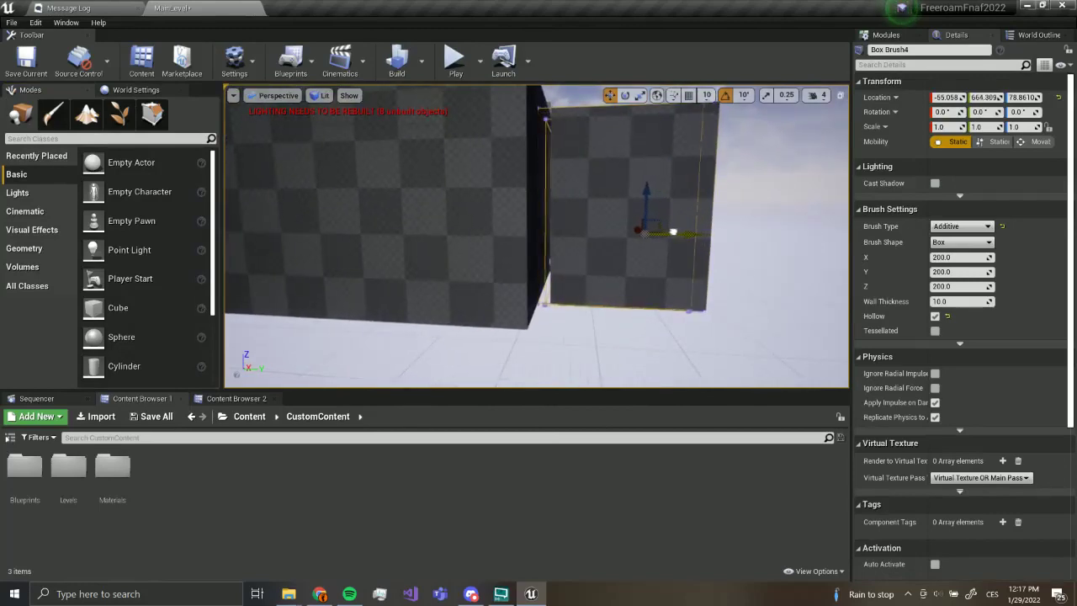
drag(673, 231, 671, 232)
key(w)
right_drag(671, 231, 705, 233)
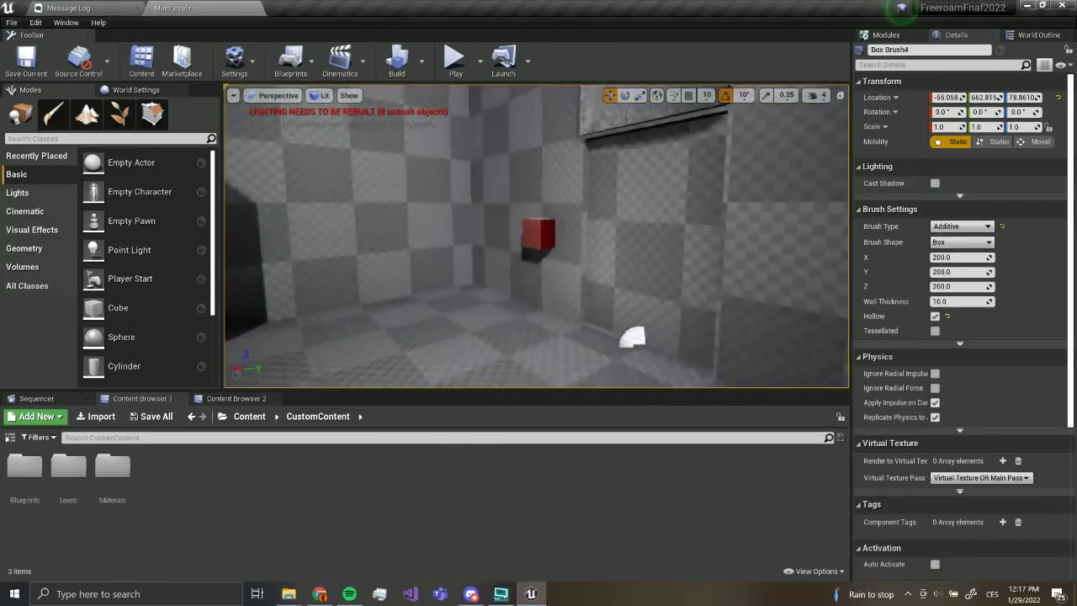
click(566, 195)
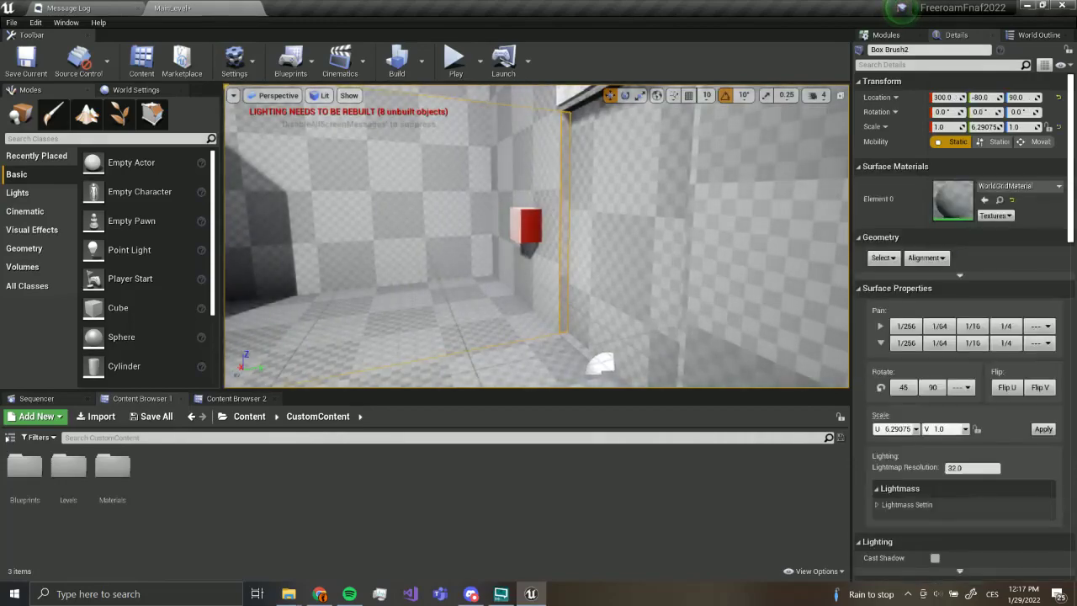
click(528, 226)
key(s)
right_drag(528, 225, 446, 226)
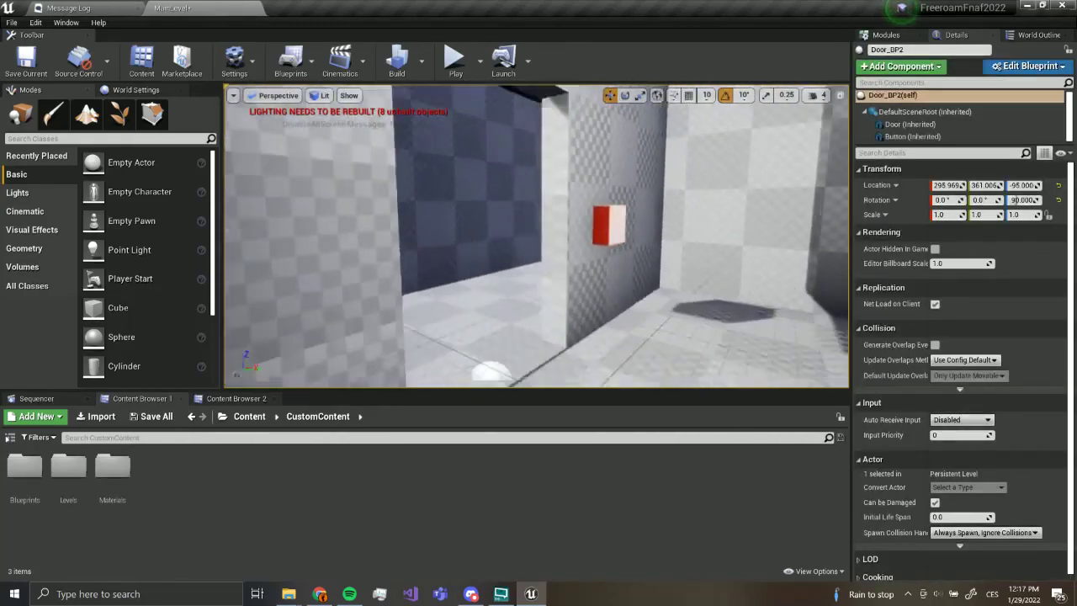
click(593, 212)
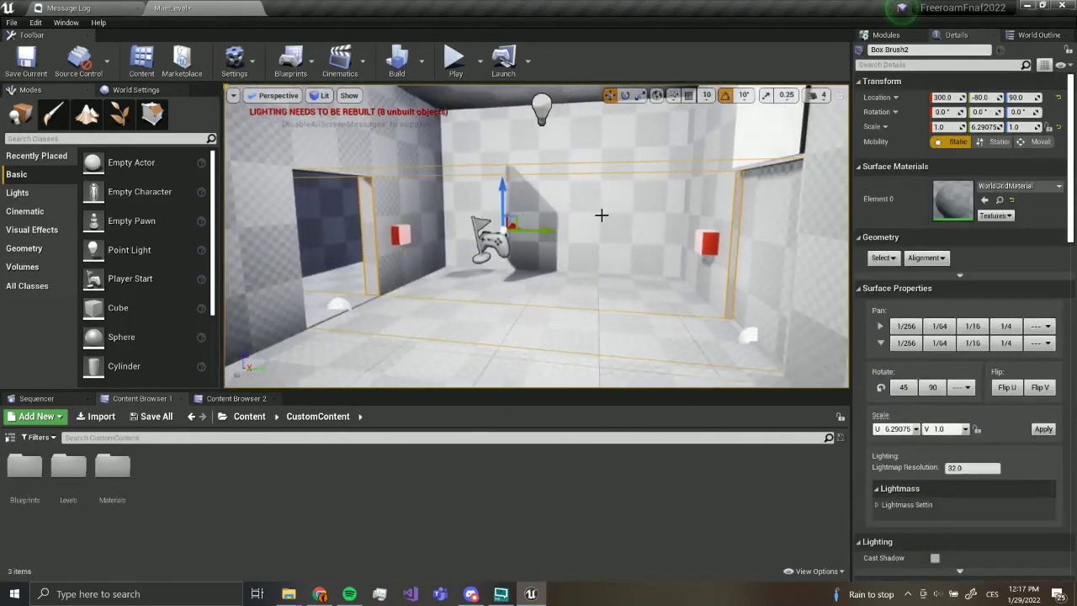
key(Delete)
key(ctrl+z)
- Play-test the level by operating the red door button and checking the doorways and hallways
right_drag(594, 218, 580, 221)
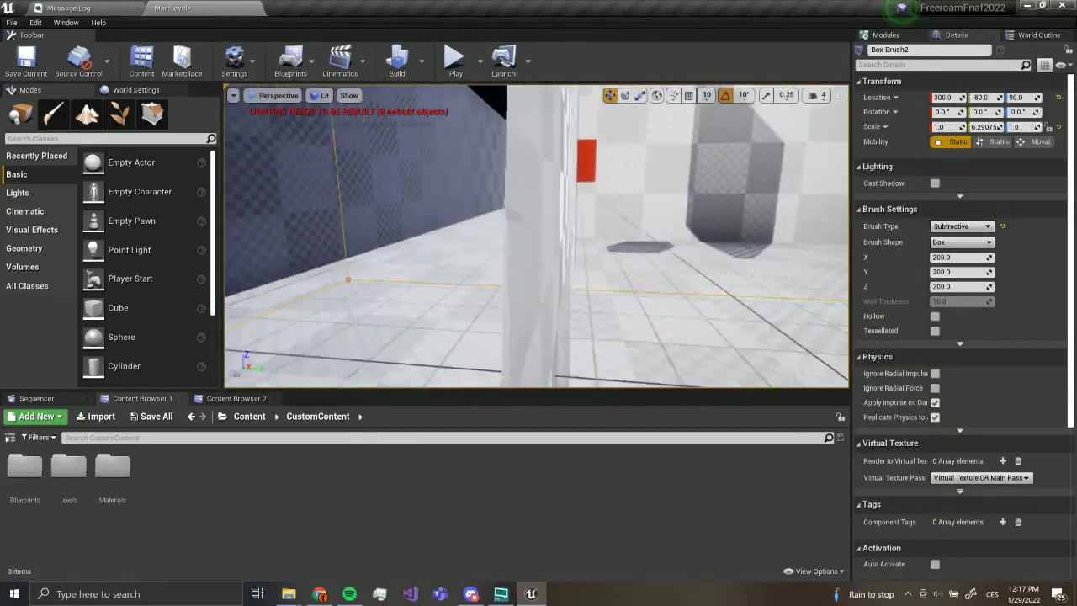
click(454, 61)
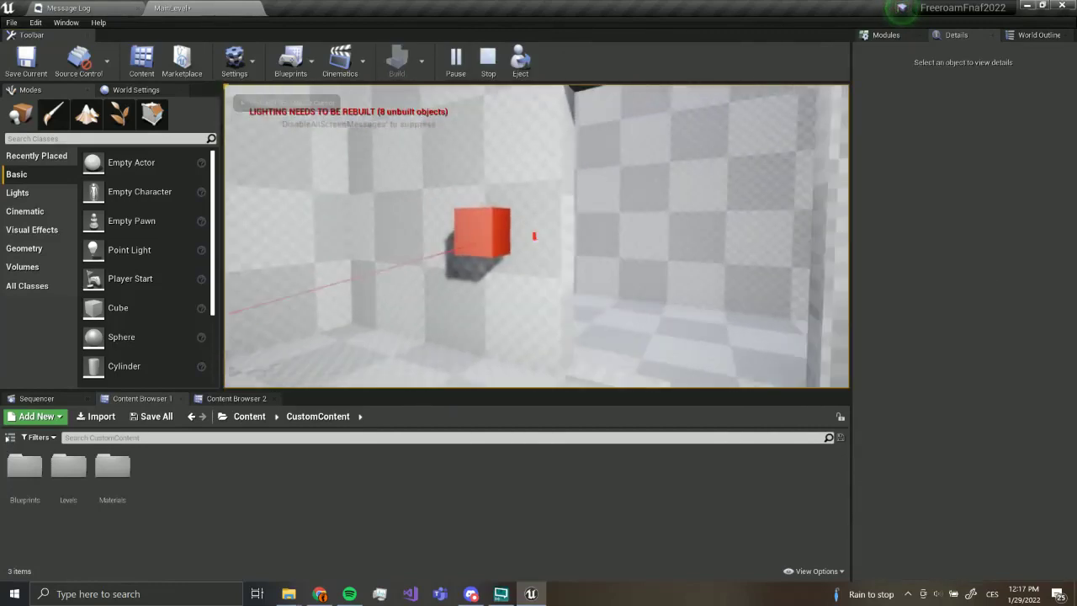
key(Escape)
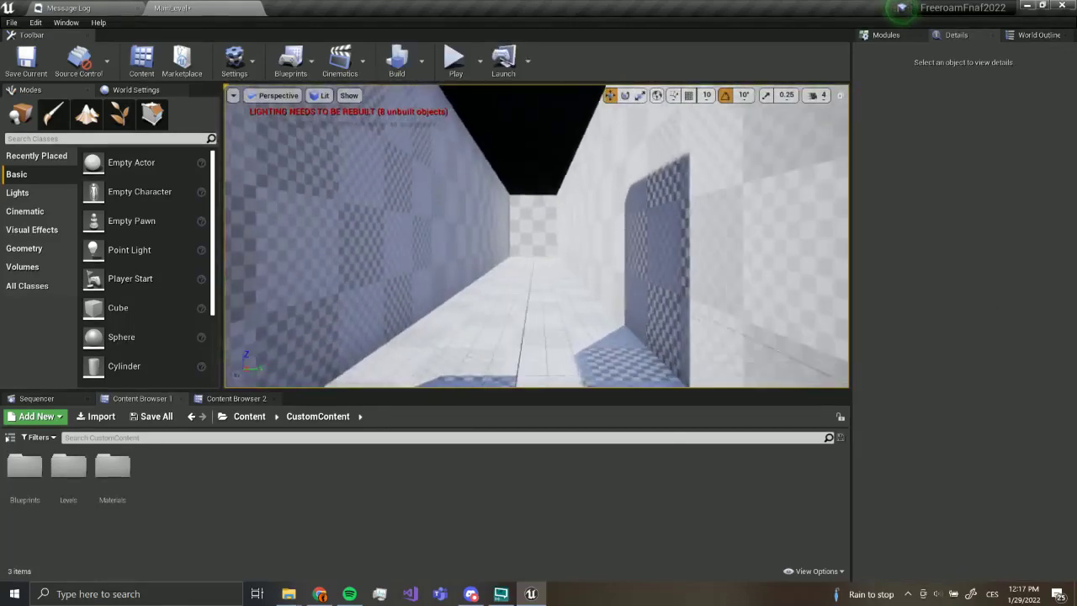
- Duplicate the Door_BP blueprint in the Blueprints folder and name the copy DoorLight_BP
click(17, 475)
double_click(17, 476)
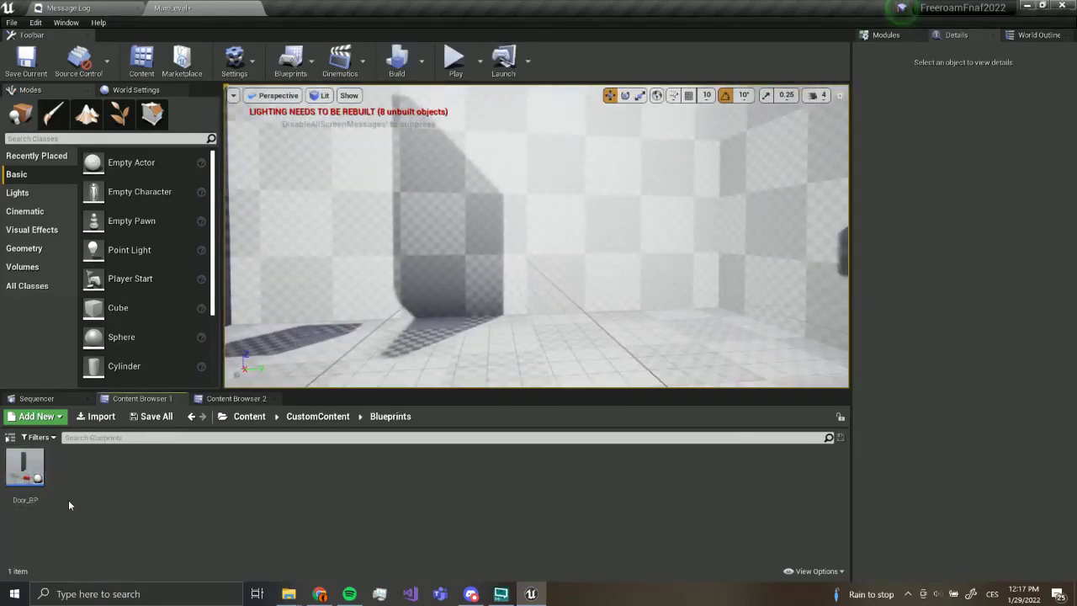
right_click(31, 466)
click(84, 238)
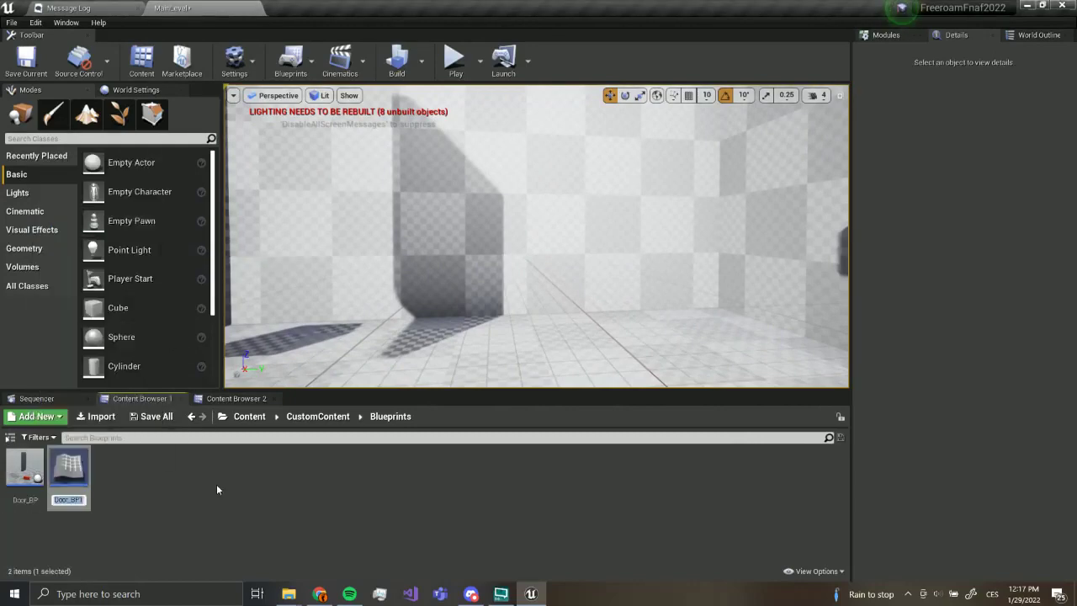
key(Right)
key(BackSpace)
key(Left)
key(Left)
key(Left)
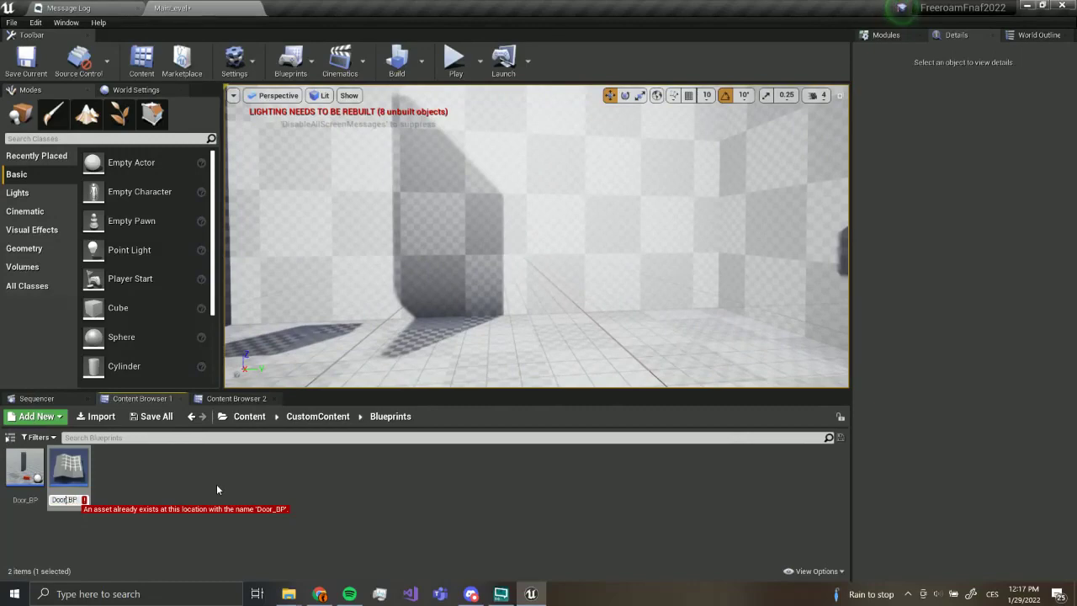
key(BackSpace)
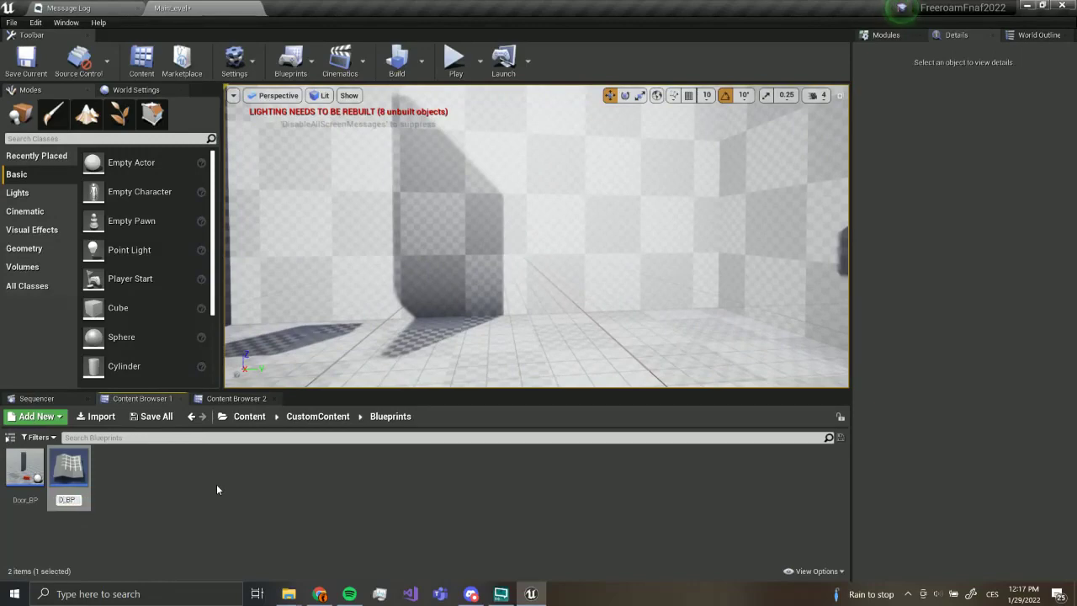
text(rLight)
key(Return)
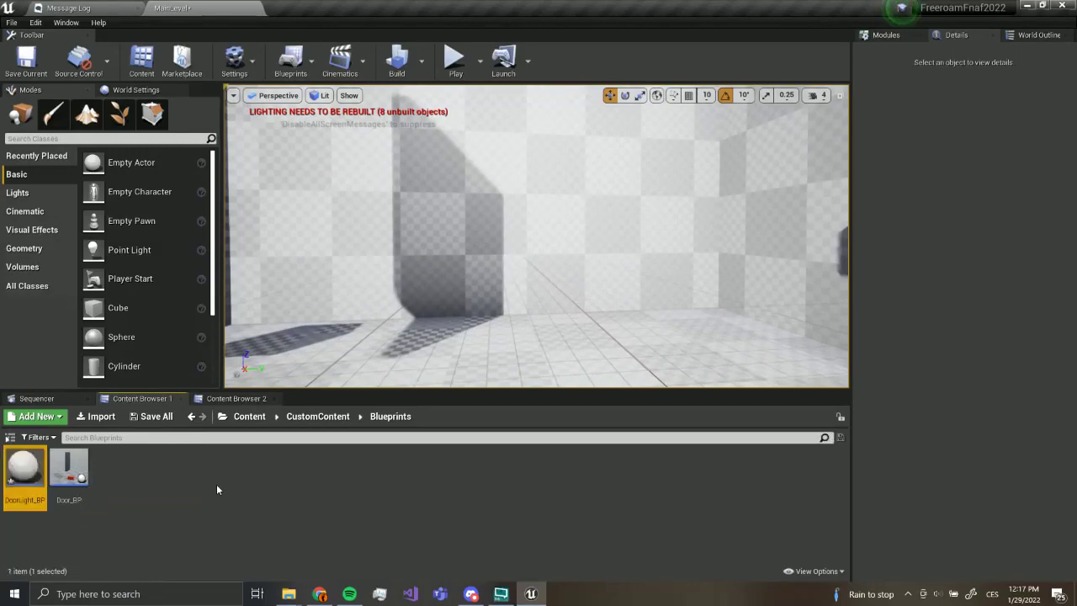
- Open DoorLight_BP in a docked tab and delete the Flip Flop, timeline, Lerp and SetRelativeLocation nodes with their inputs from its event graph
double_click(36, 475)
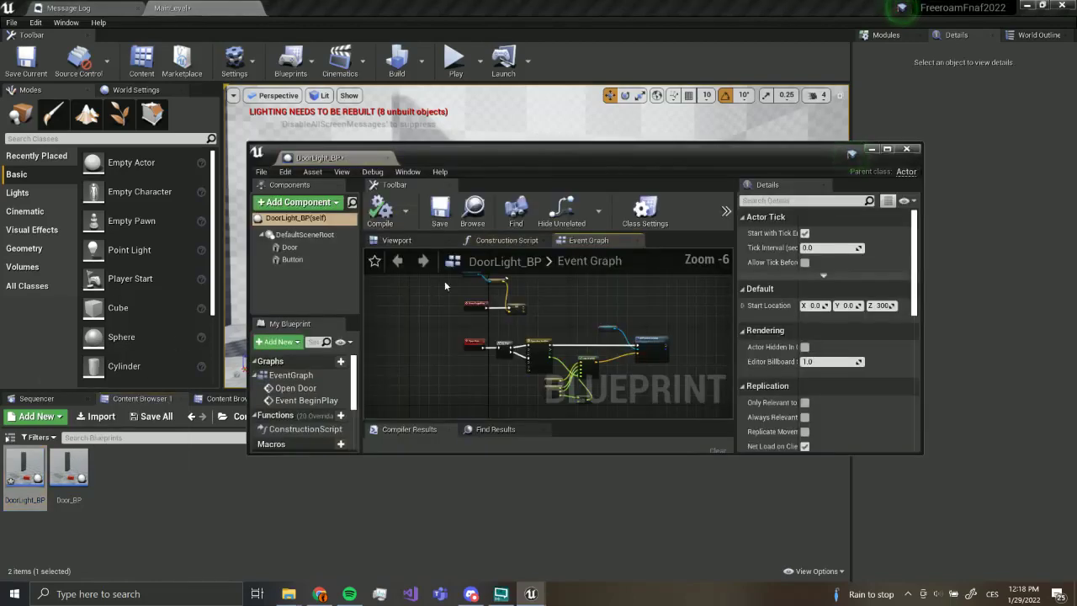
double_click(328, 159)
scroll(444, 243, up, 4)
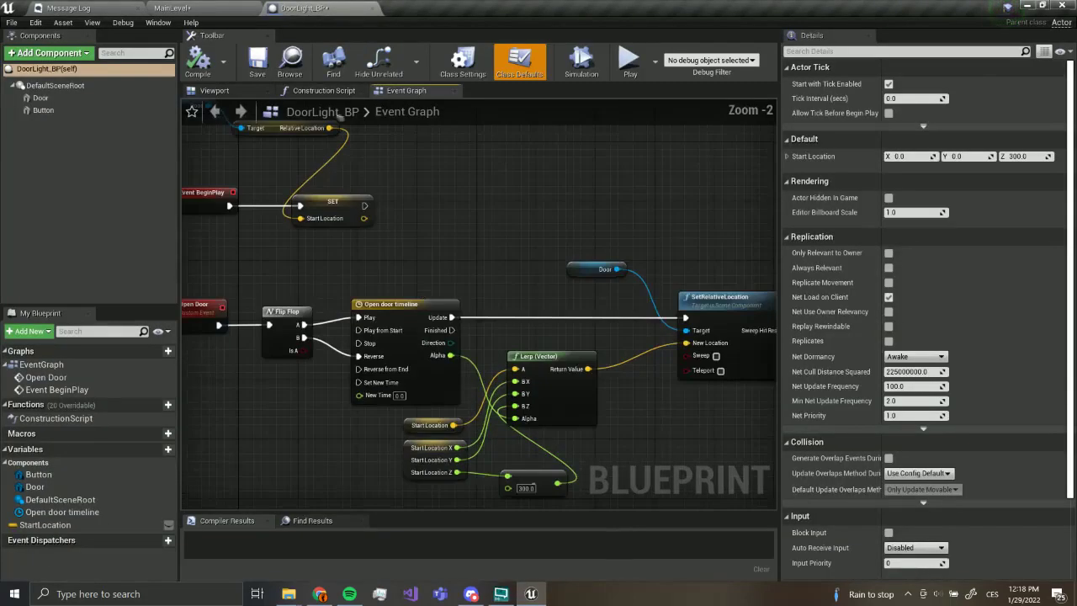
scroll(444, 243, down, 1)
right_drag(382, 183, 352, 172)
drag(354, 174, 678, 431)
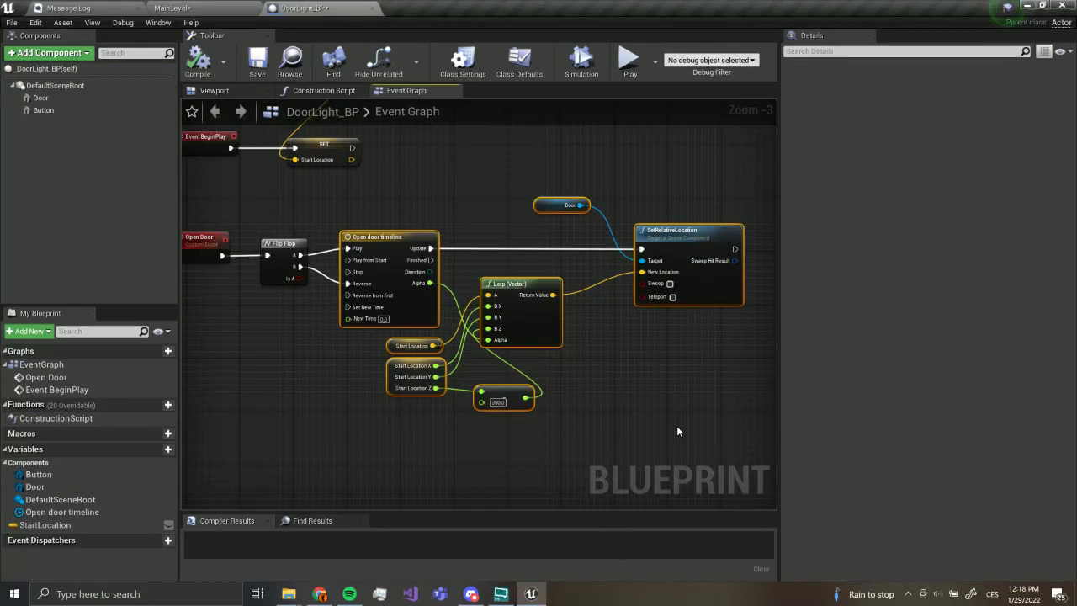
key(Delete)
right_drag(665, 325, 589, 340)
drag(385, 286, 385, 286)
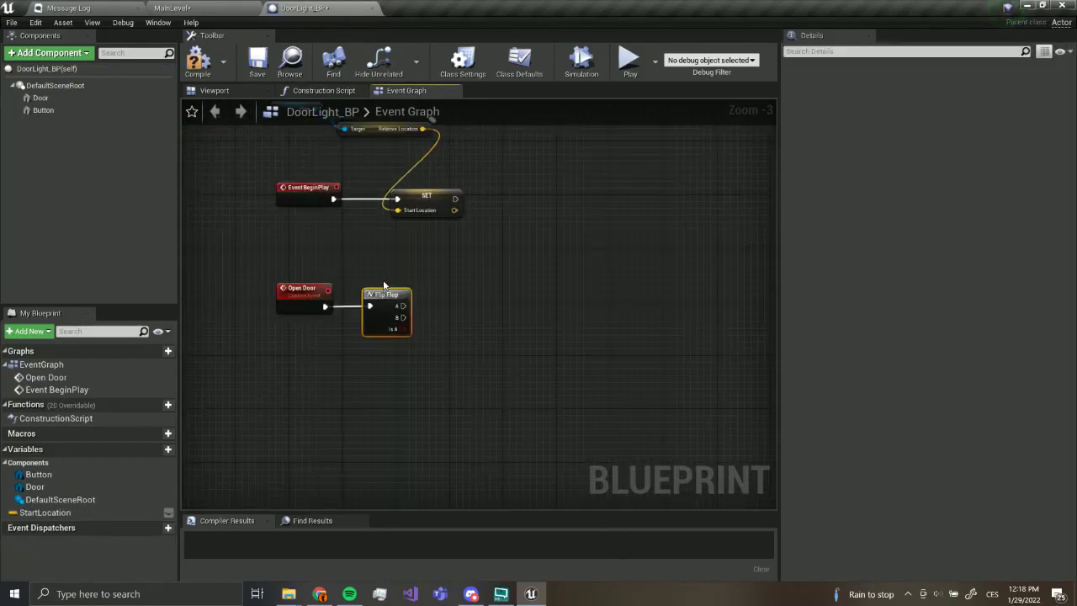
key(Delete)
- Rename the Open Door custom event to TurnOnLight
click(303, 290)
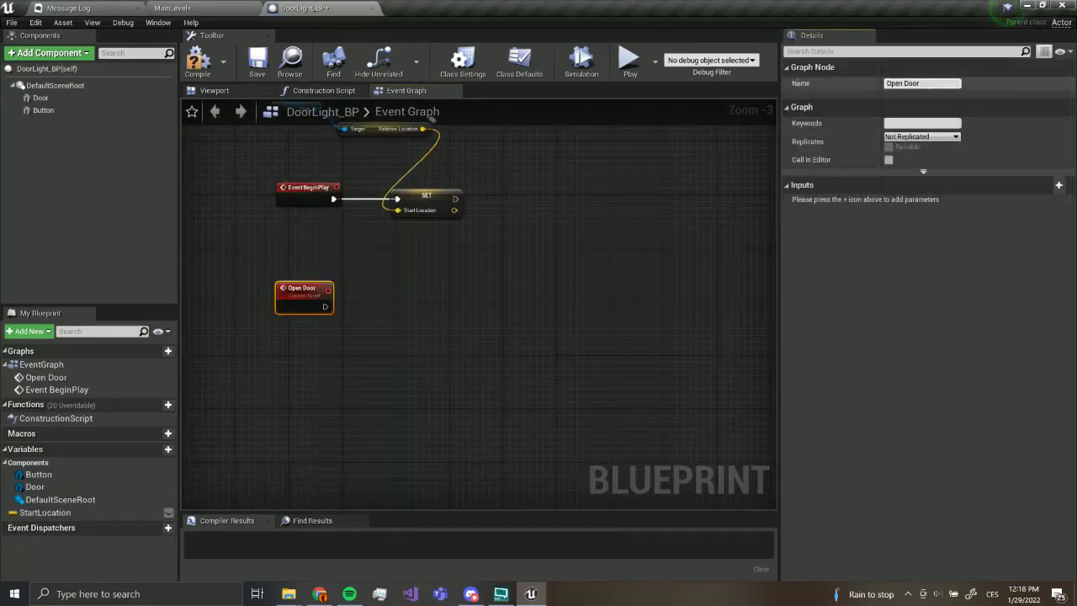
text(Tumb)
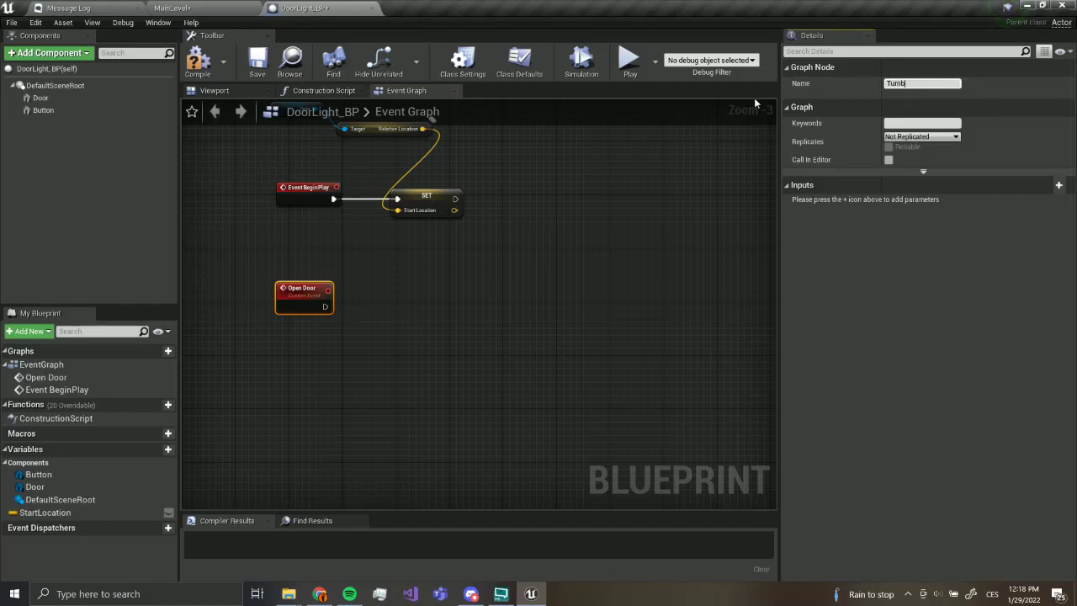
key(BackSpace)
key(BackSpace)
text(rnOnLight)
key(Return)
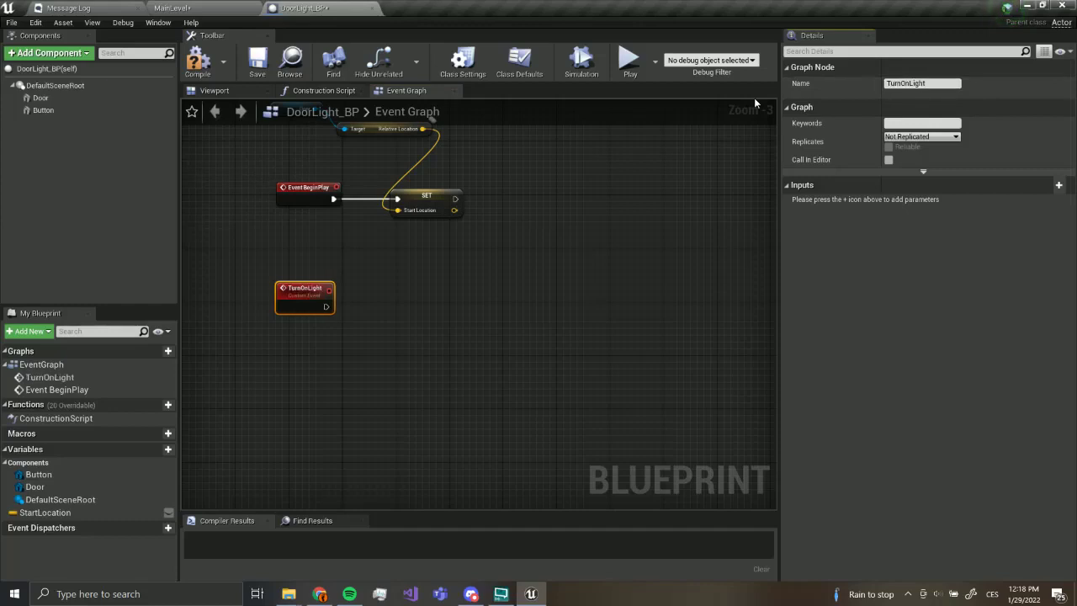
- Delete the Start Location SET node and the door's Relative Location nodes near Event BeginPlay, and compile the blueprint
right_drag(236, 179, 263, 213)
right_drag(345, 217, 368, 251)
drag(558, 334, 441, 182)
key(Delete)
click(350, 180)
key(Delete)
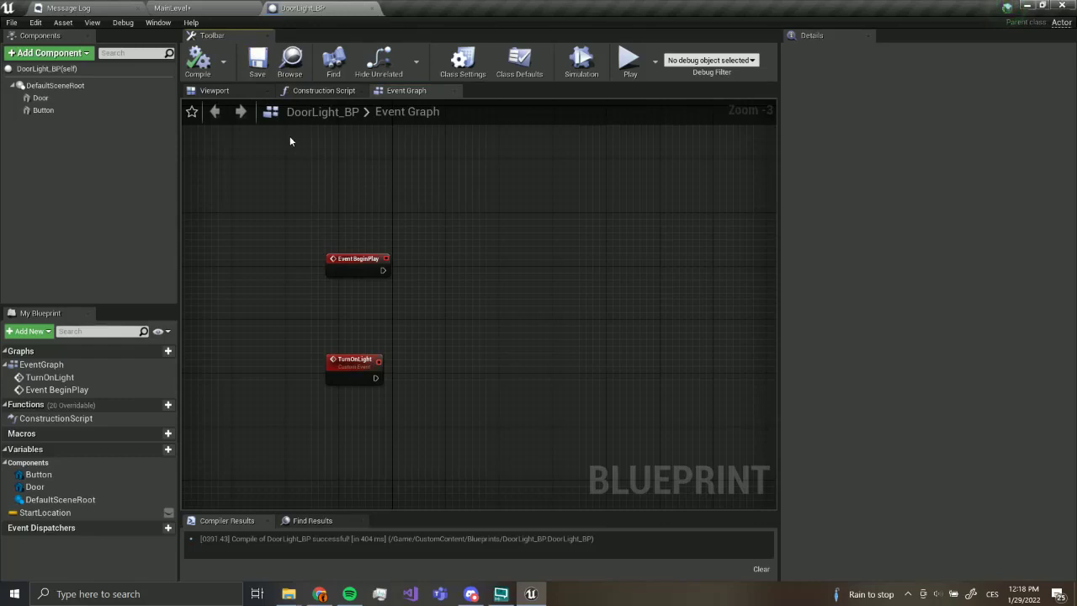
- Delete the unused StartLocation variable, and compile and save DoorLight_BP
click(75, 513)
key(Delete)
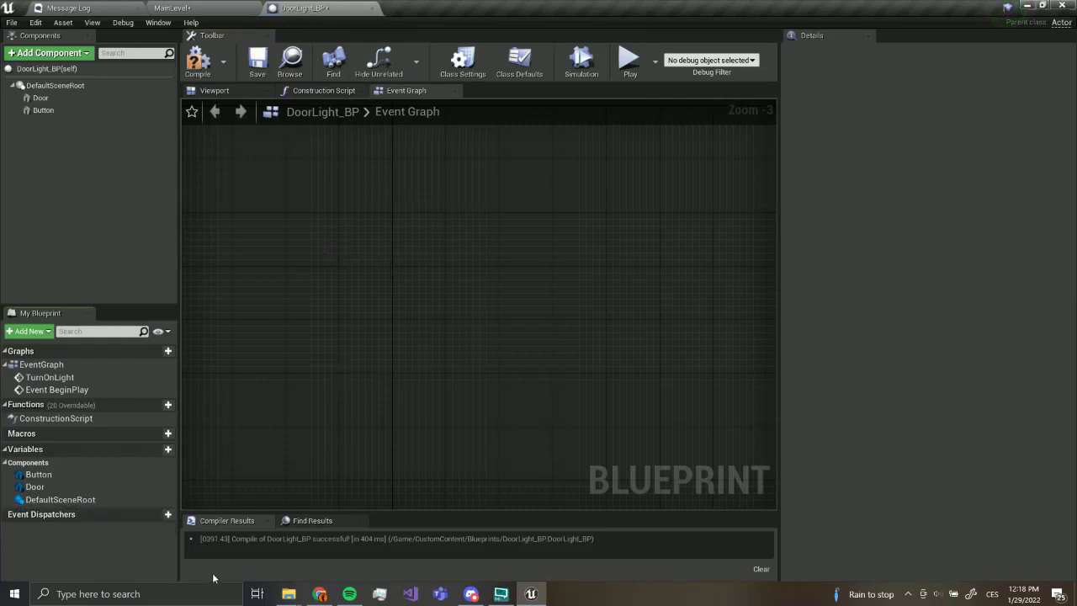
click(199, 61)
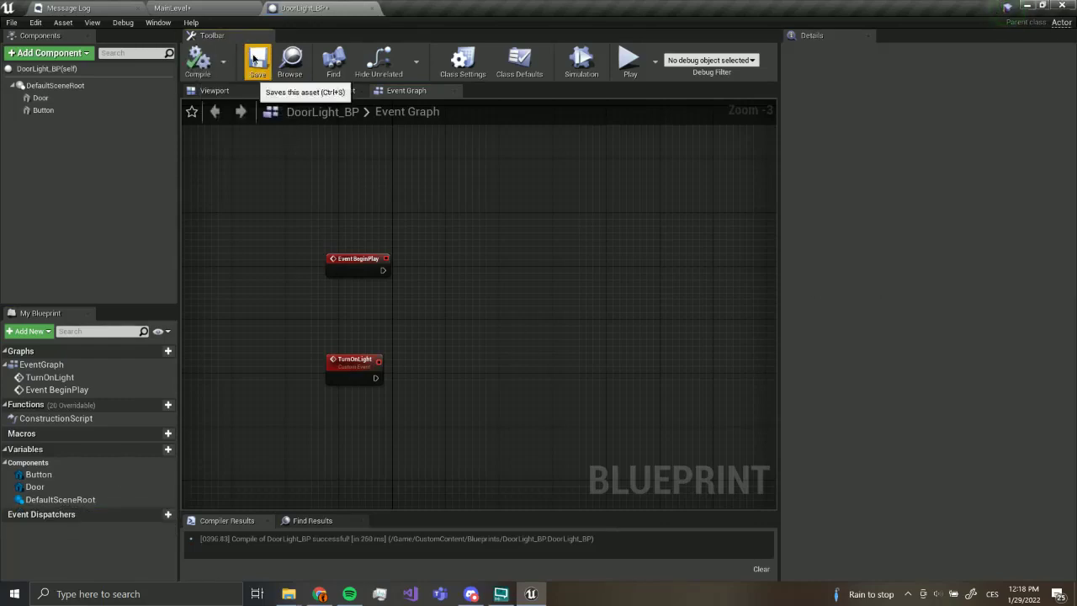
- Delete the Door mesh component from DoorLight_BP, keeping the red button
click(215, 90)
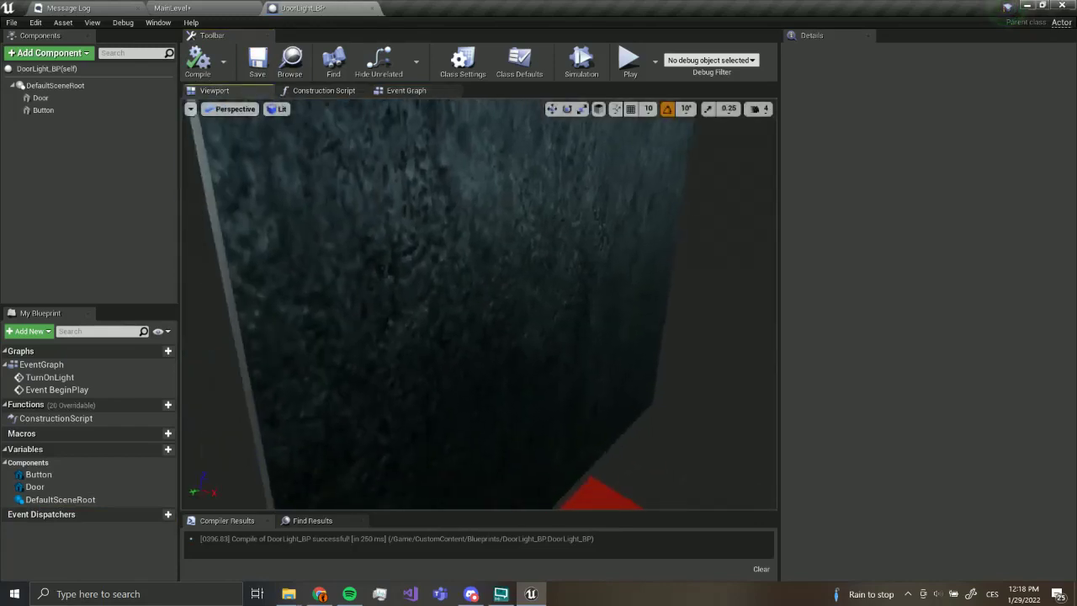
scroll(540, 282, up, 1)
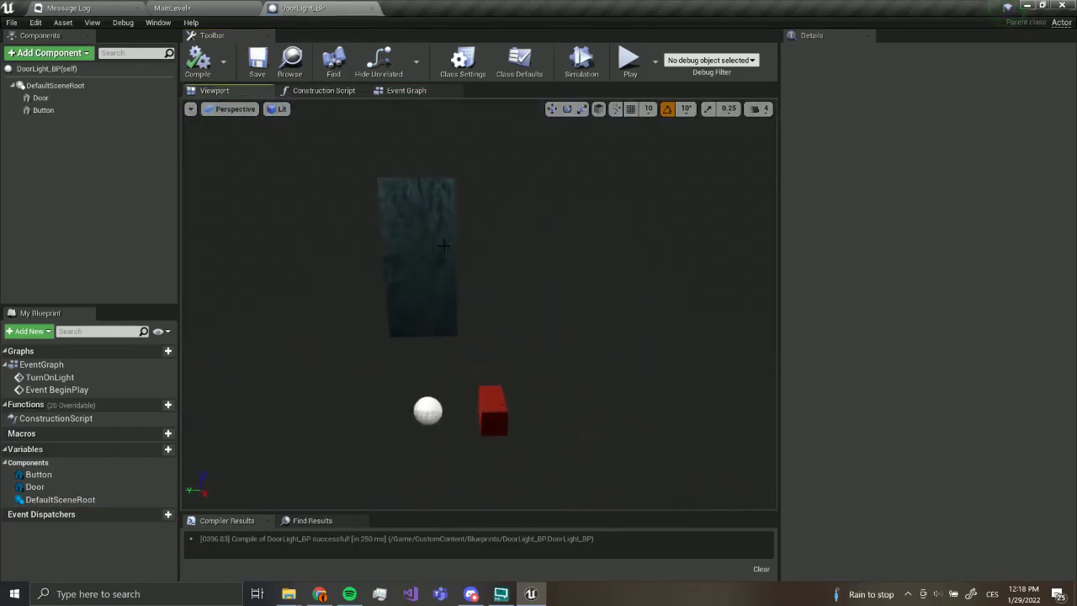
click(439, 296)
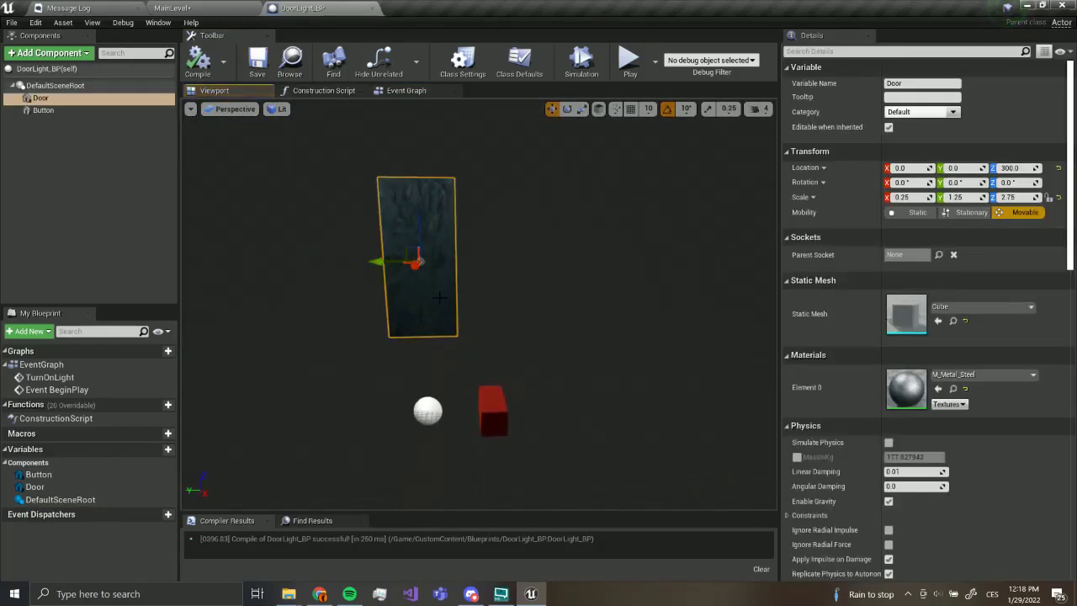
key(Delete)
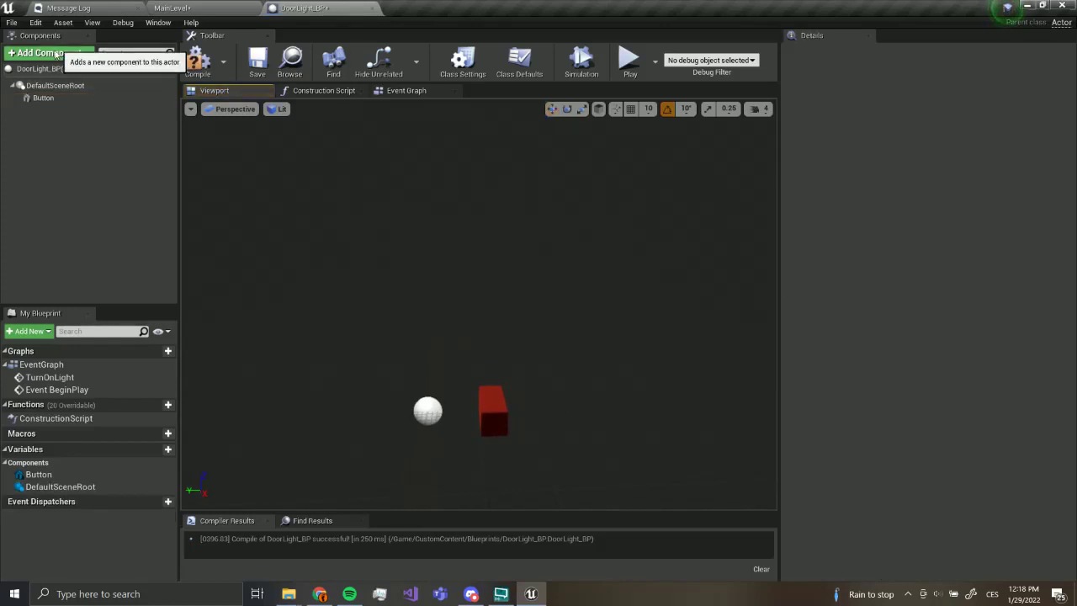
- Add a Point Light component to DoorLight_BP
click(52, 57)
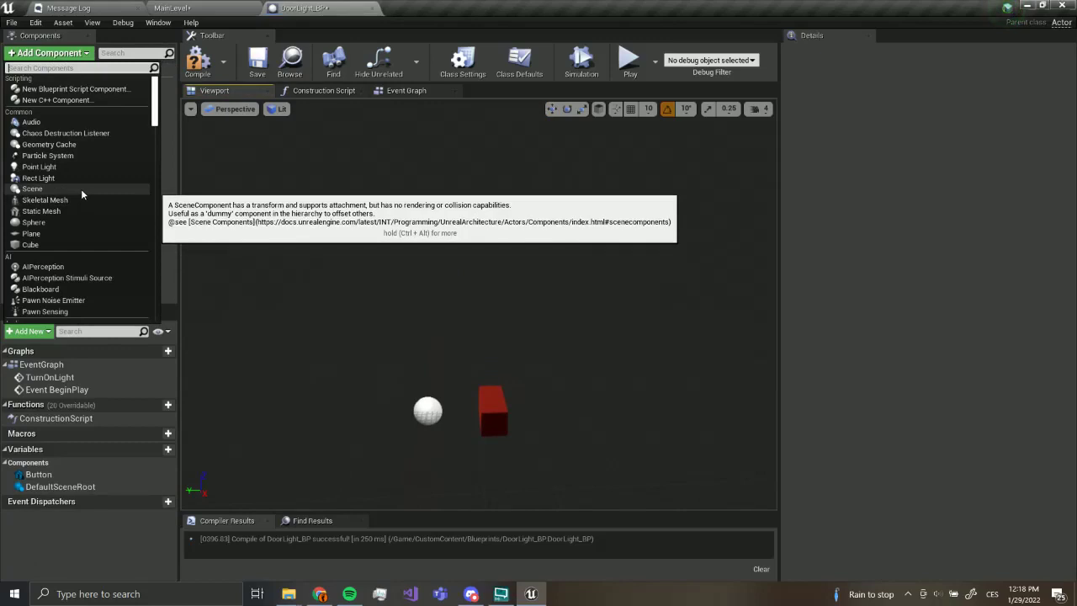
scroll(81, 188, down, 3)
scroll(67, 198, down, 15)
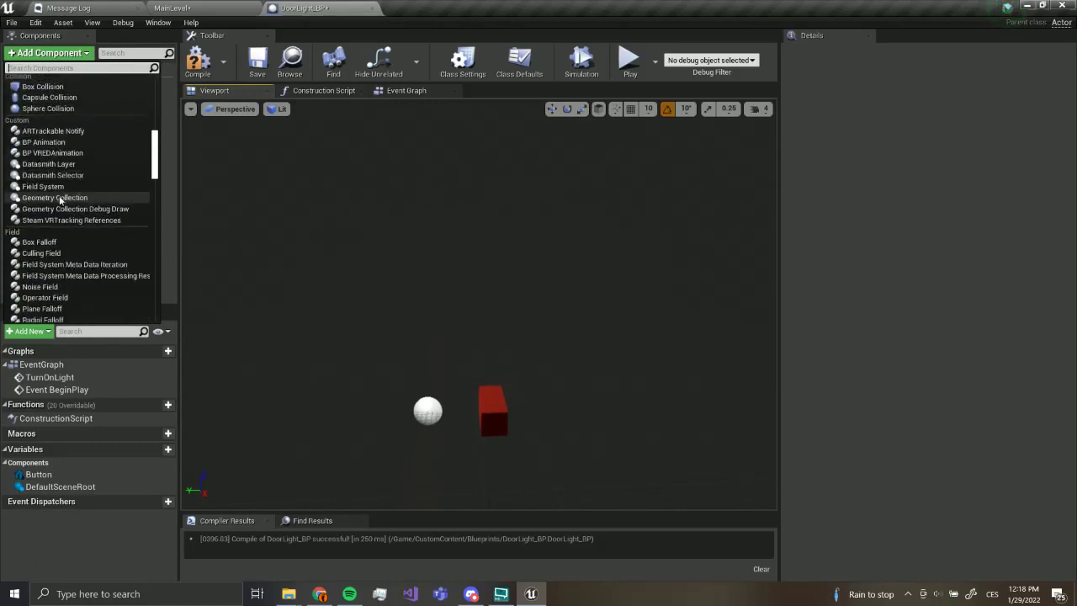
scroll(69, 212, up, 10)
click(37, 67)
text(ligh)
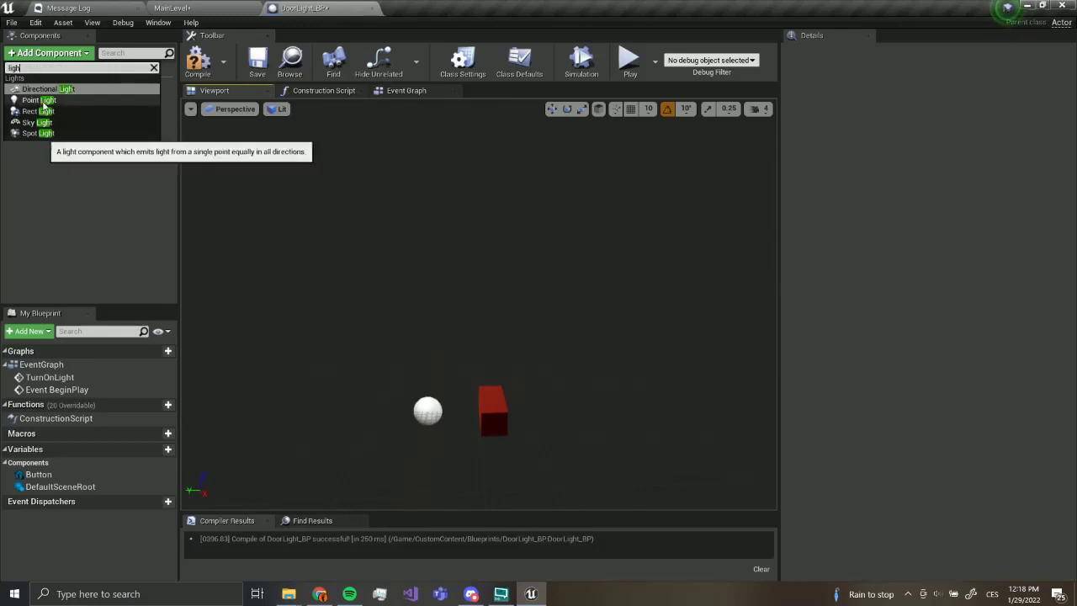
click(38, 100)
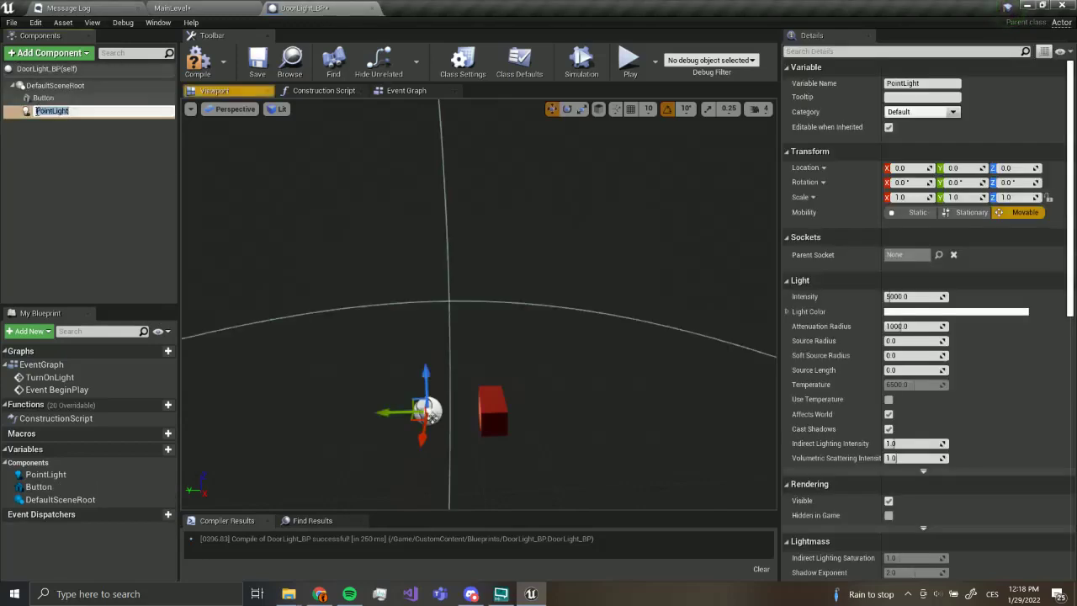
- Rename the new point light component as DoorLight
click(47, 117)
click(48, 112)
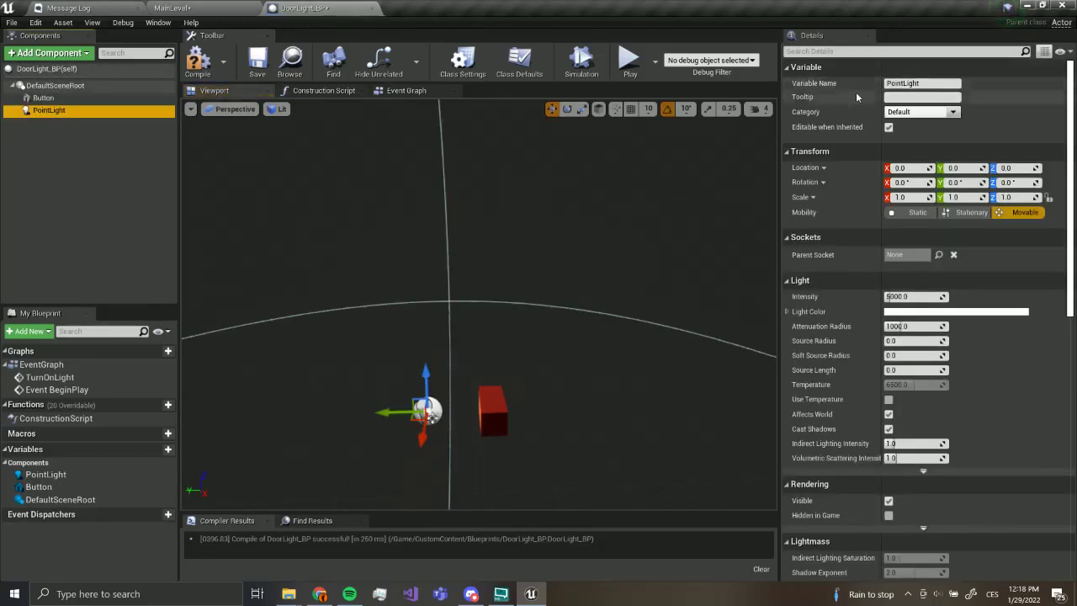
drag(902, 83, 772, 101)
text(Dp)
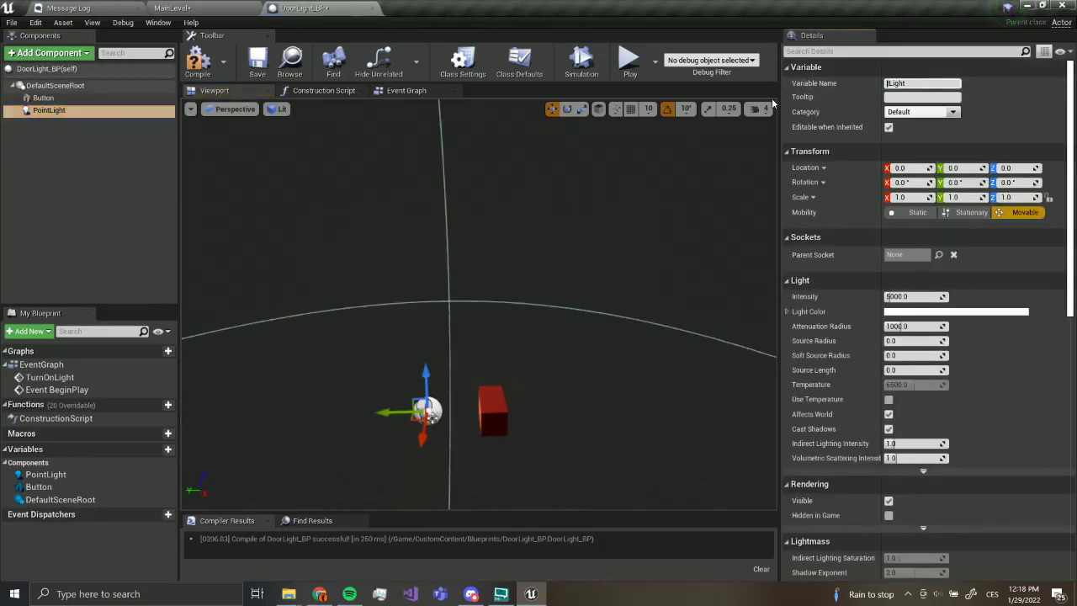
text(or)
key(Return)
- Set the DoorLight's intensity to 20000 and its attenuation radius to about 555, and compile the blueprint
right_drag(316, 316, 903, 324)
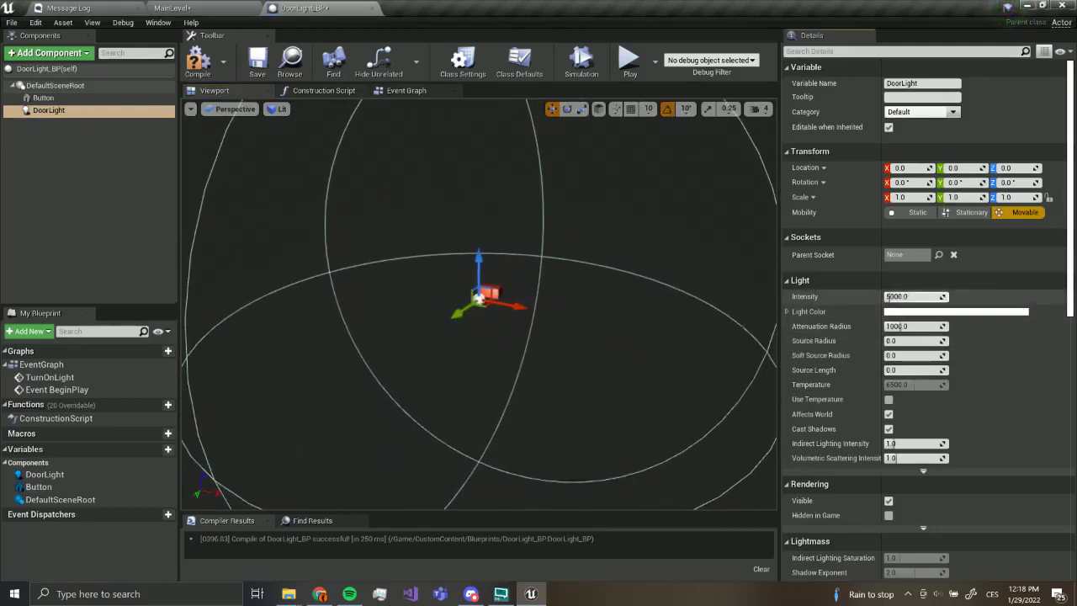
drag(908, 296, 927, 296)
click(926, 296)
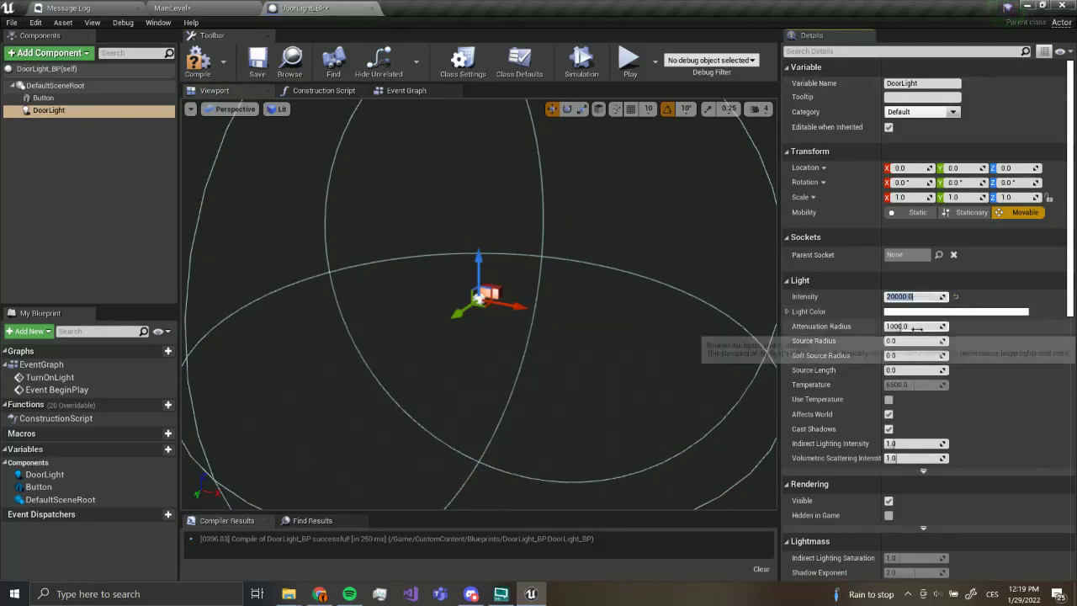
mouse_move(917, 327)
mouse_down()
mouse_move(883, 326)
mouse_move(910, 327)
mouse_up()
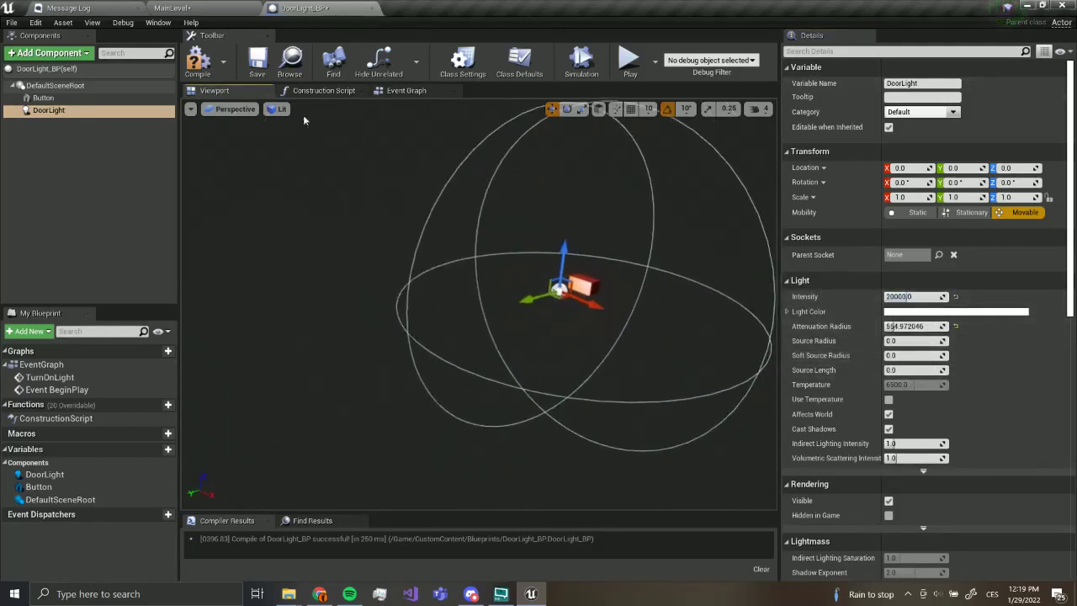
click(198, 61)
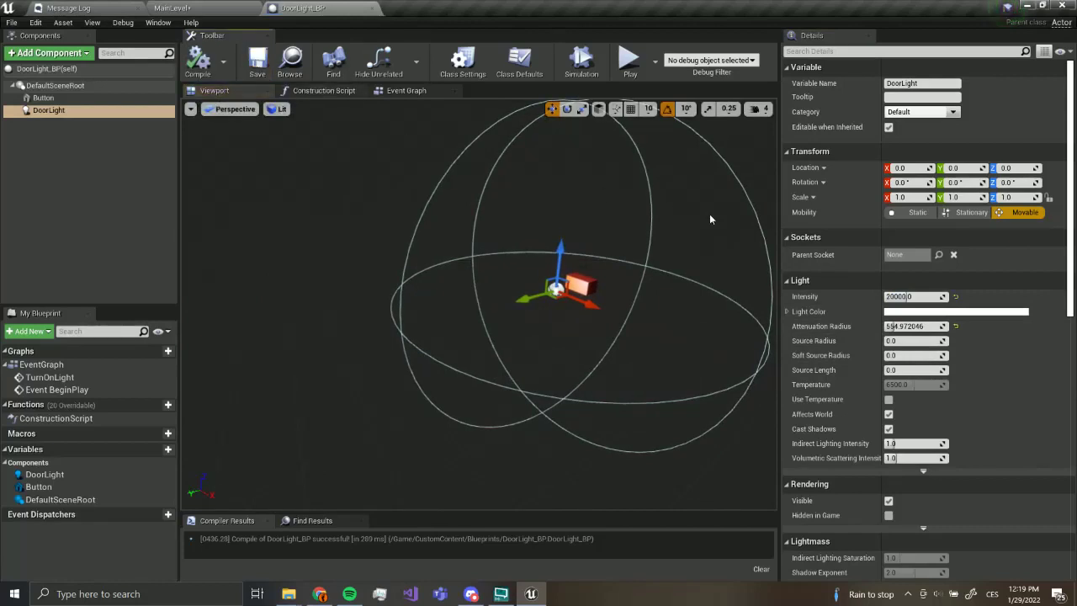
key(f)
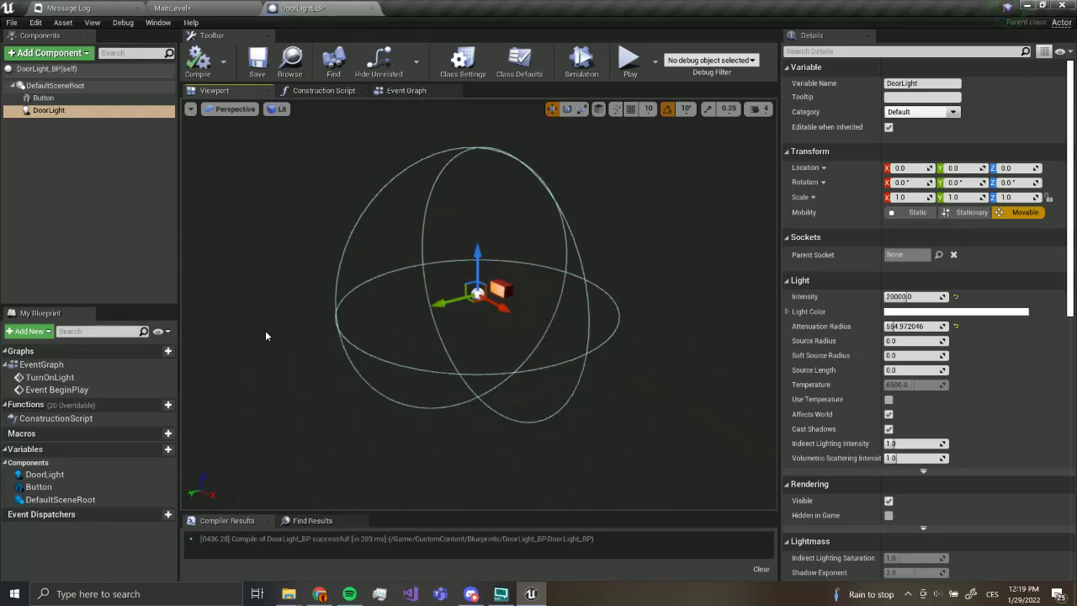
- Create a new blueprint variable named Intensity
click(147, 450)
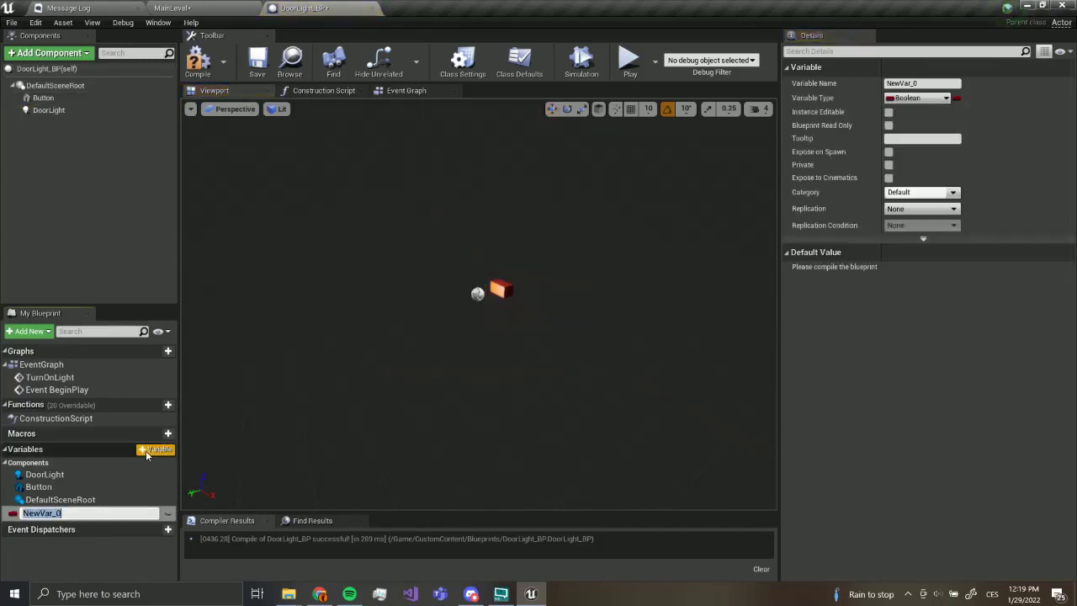
text(Intensity)
key(Return)
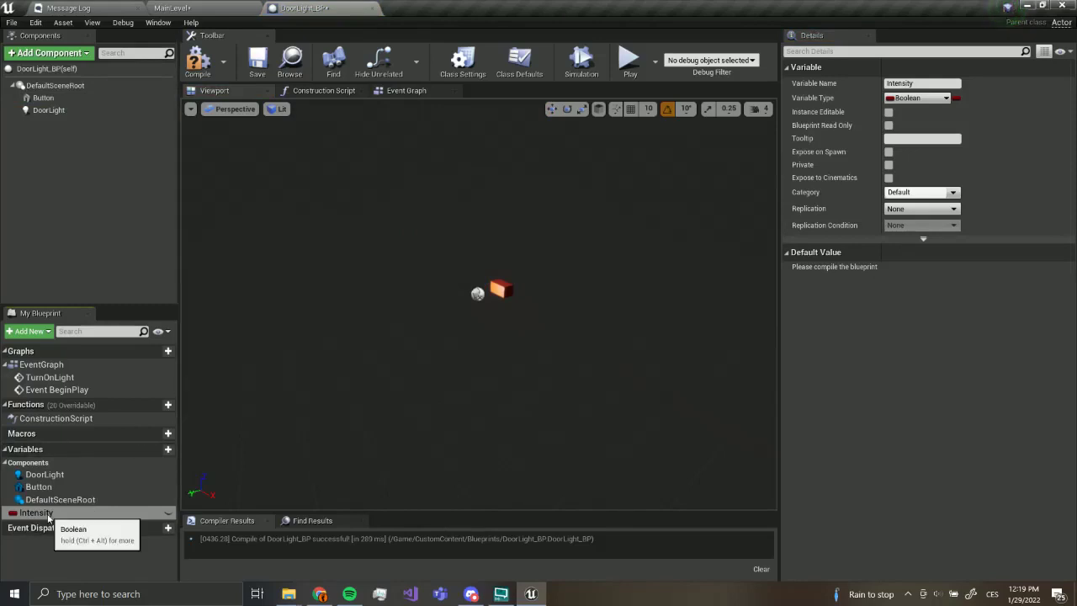
click(500, 594)
click(501, 593)
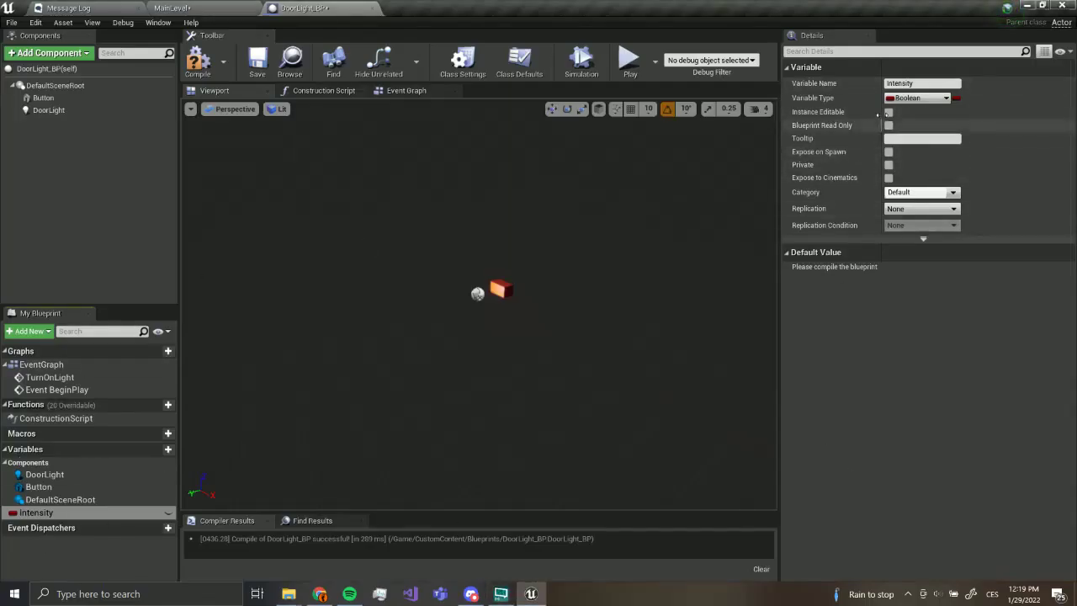
- Make the Intensity variable instance editable and exposed on spawn, and compile and save the blueprint
click(888, 112)
click(889, 153)
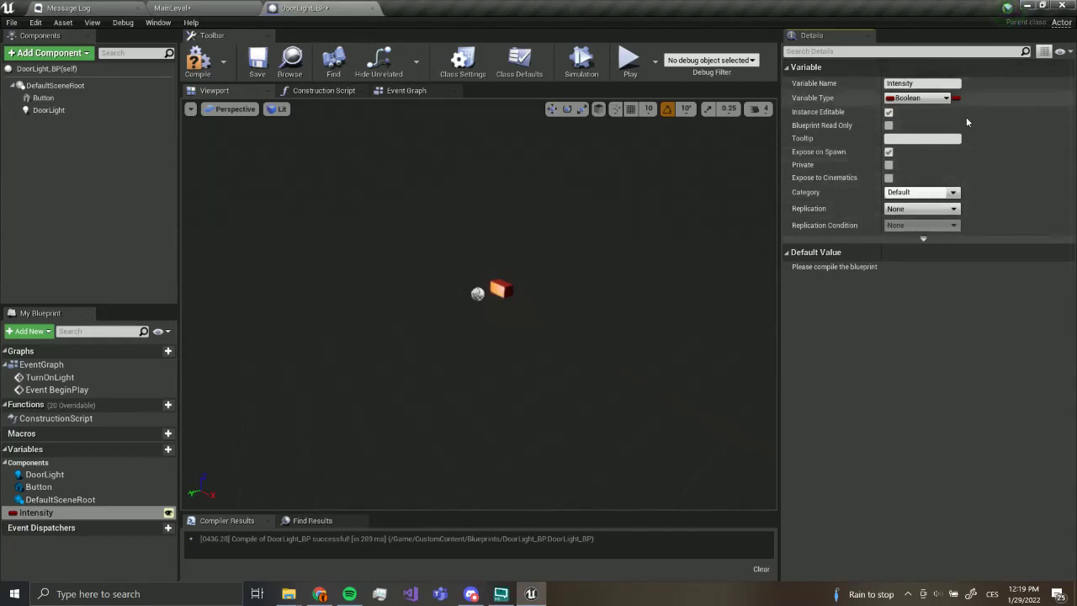
click(198, 61)
click(256, 60)
- Place a DoorLight_BP instance on the room floor in MainLevel to check its exposed Intensity property, and delete the instance
click(193, 7)
key(s)
right_drag(393, 185, 420, 206)
drag(30, 476, 481, 286)
right_drag(481, 286, 408, 283)
key(d)
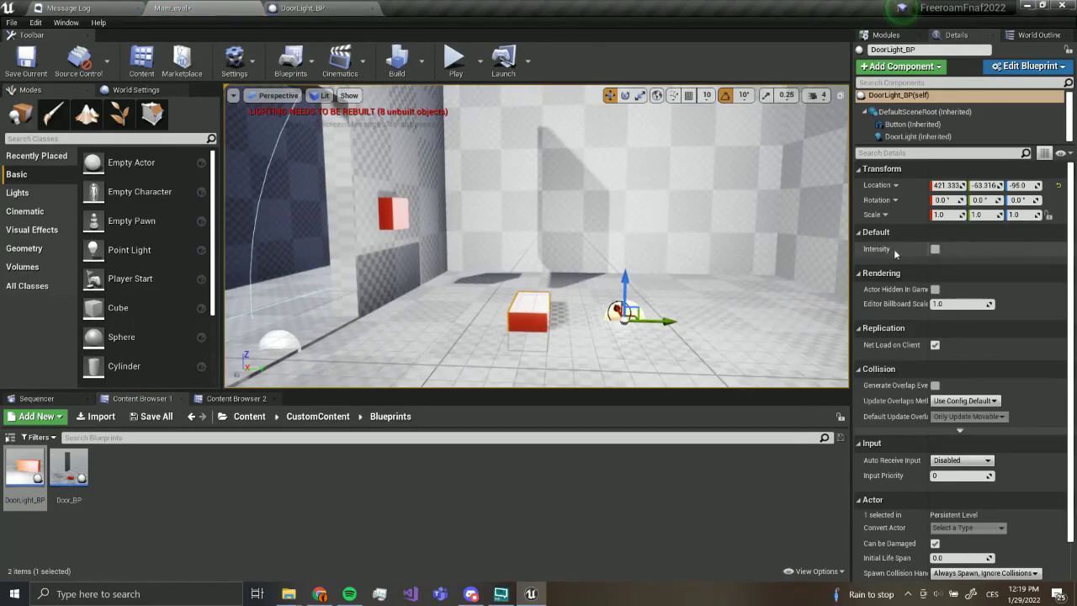
right_drag(714, 275, 739, 272)
key(Delete)
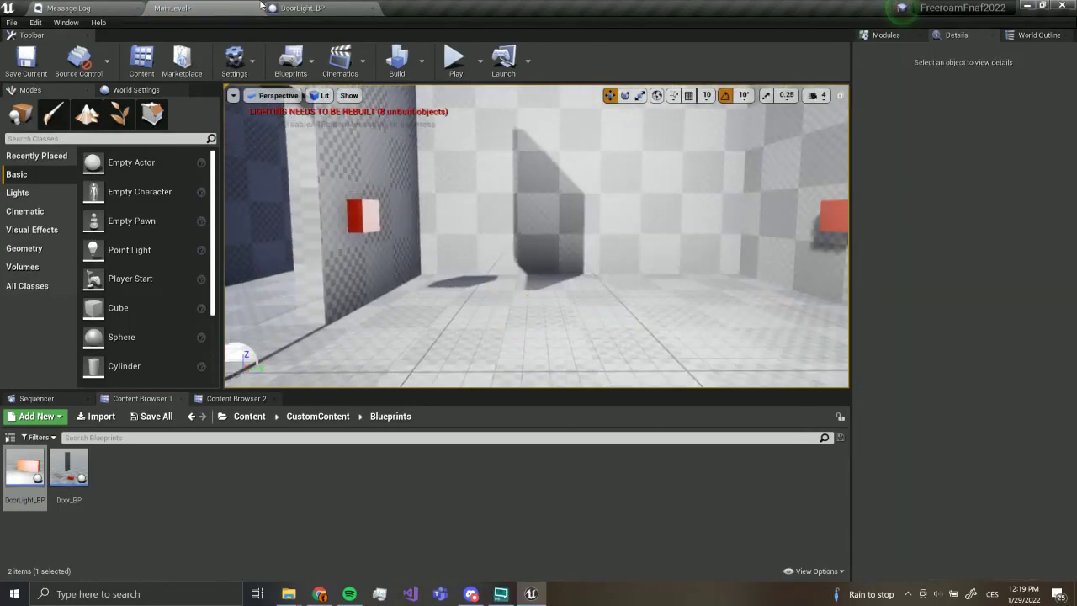
- Change the Intensity variable's type to Float in DoorLight_BP and compile the blueprint
click(303, 8)
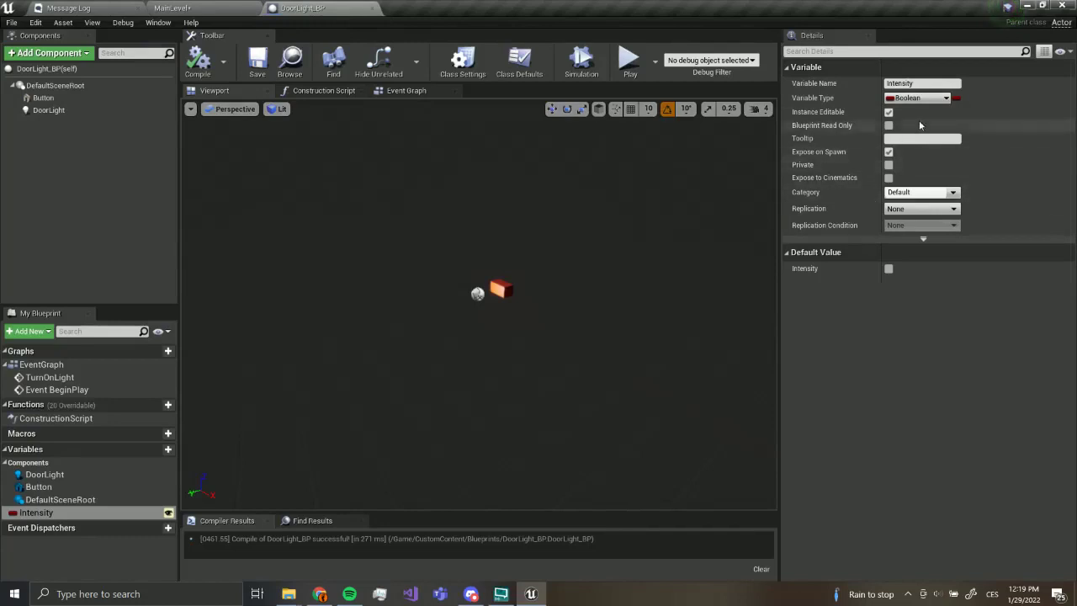
click(917, 97)
click(821, 153)
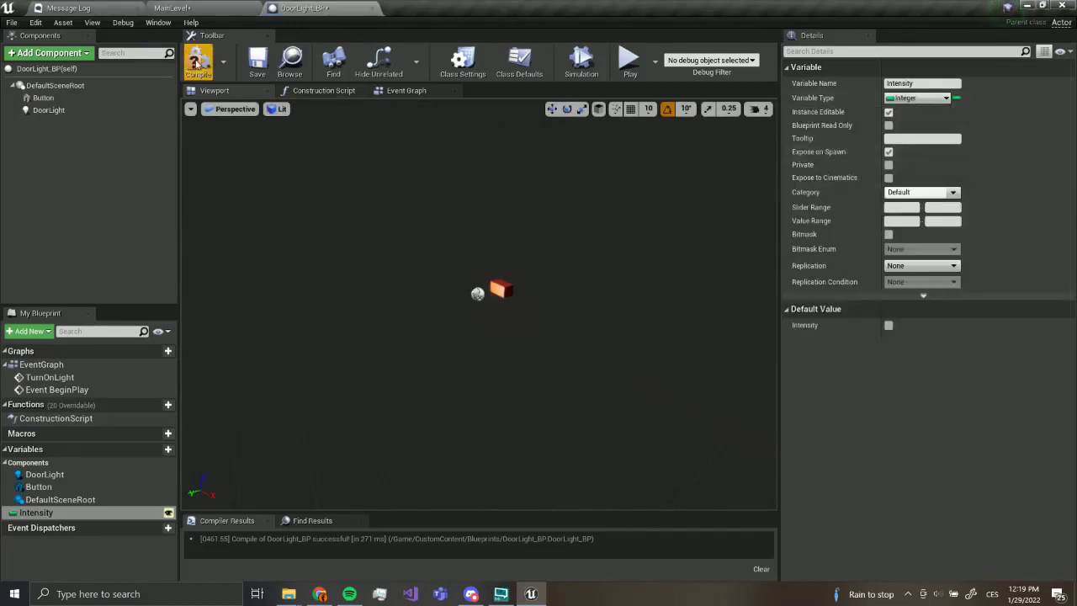
click(916, 97)
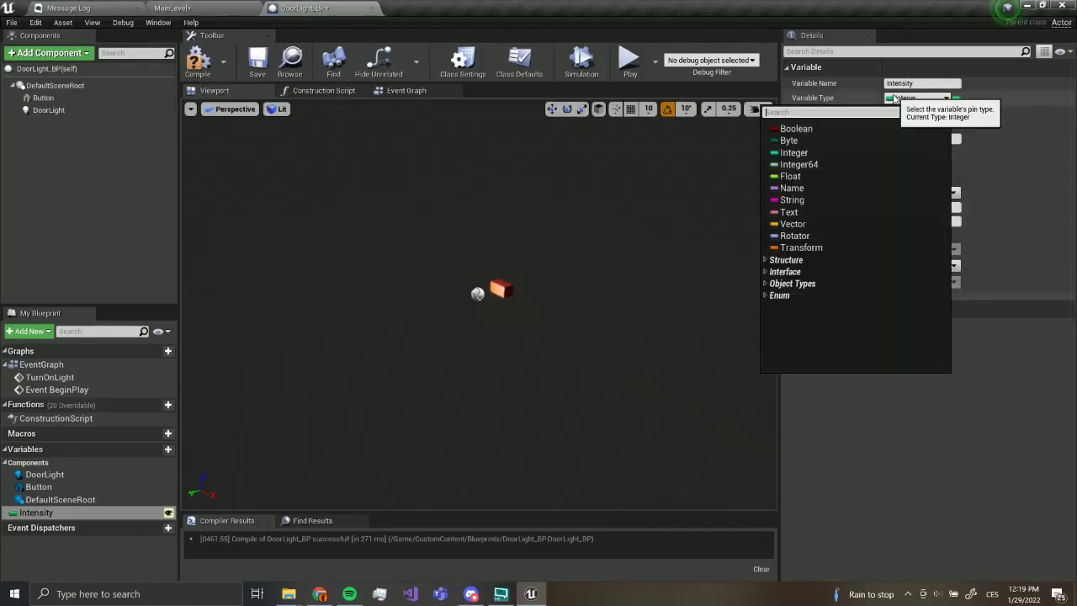
click(795, 176)
click(198, 59)
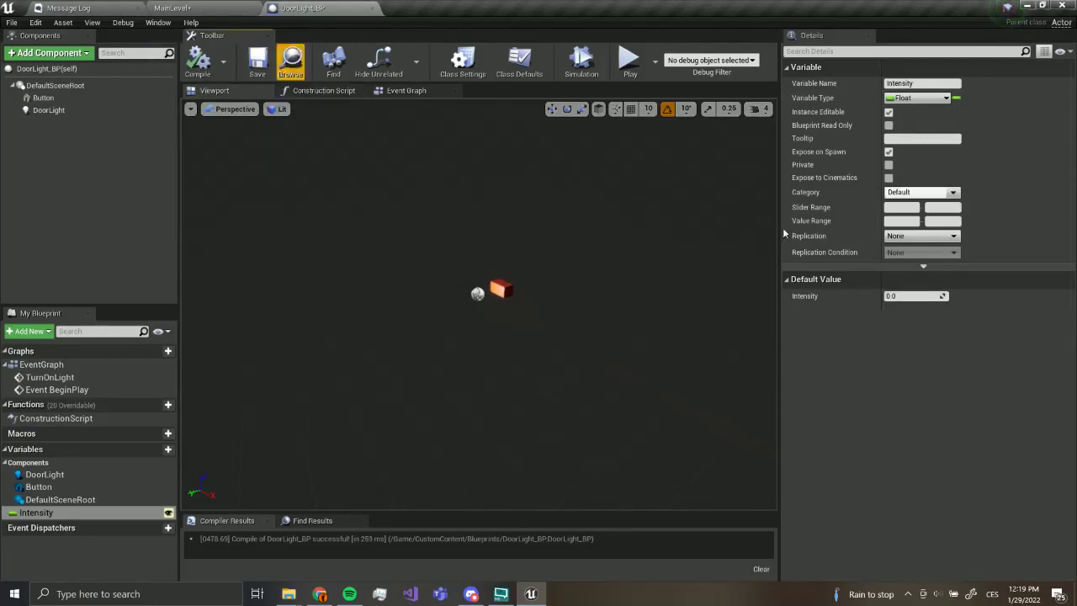
- Set the Intensity variable's default value to 20000.0 and compile the blueprint
click(906, 297)
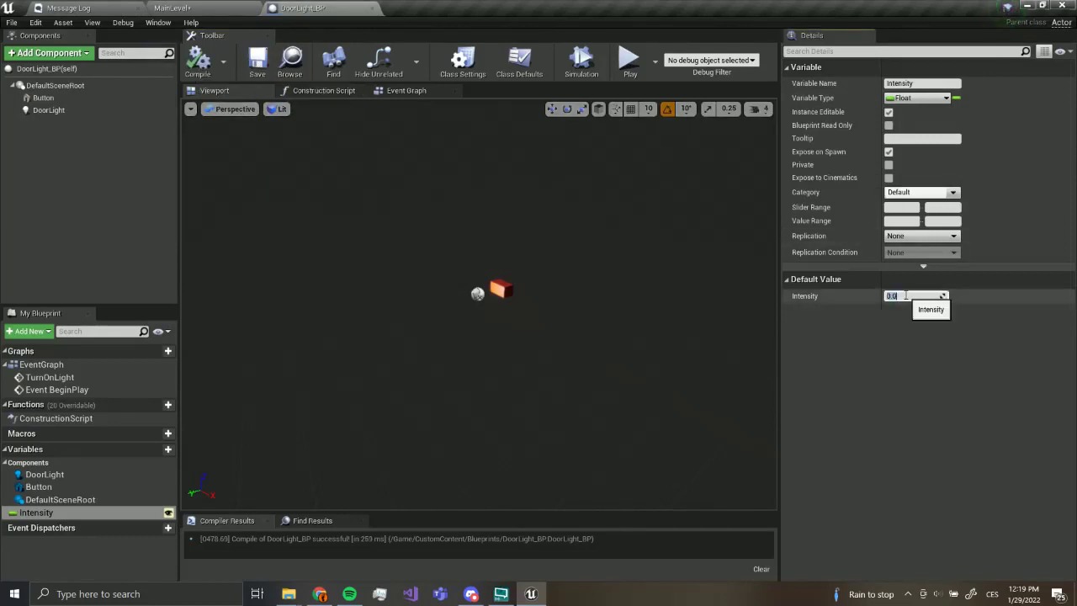
text(20000.0)
key(Return)
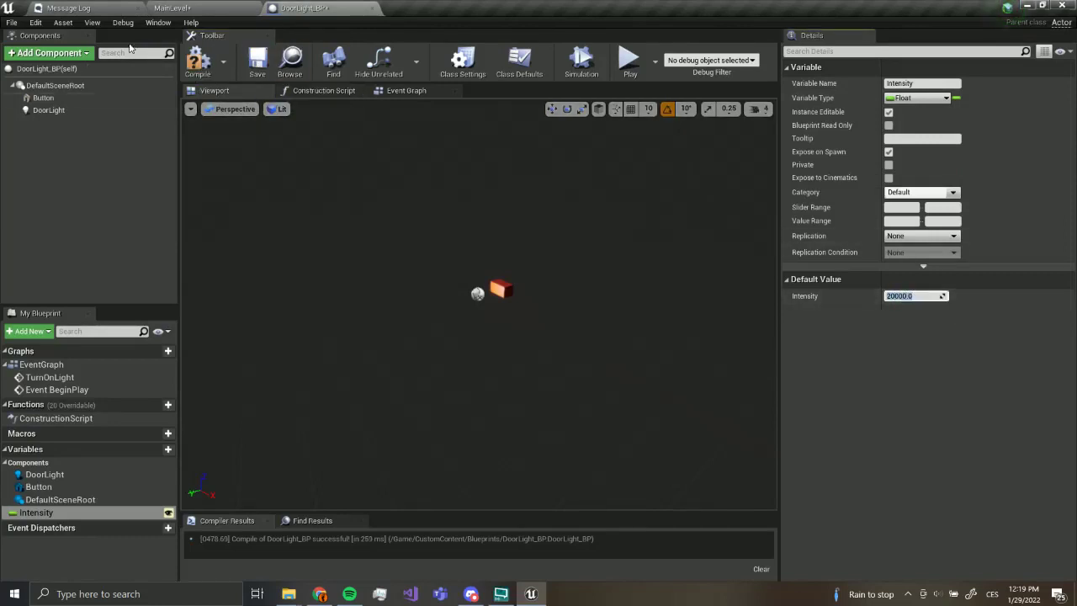
click(198, 58)
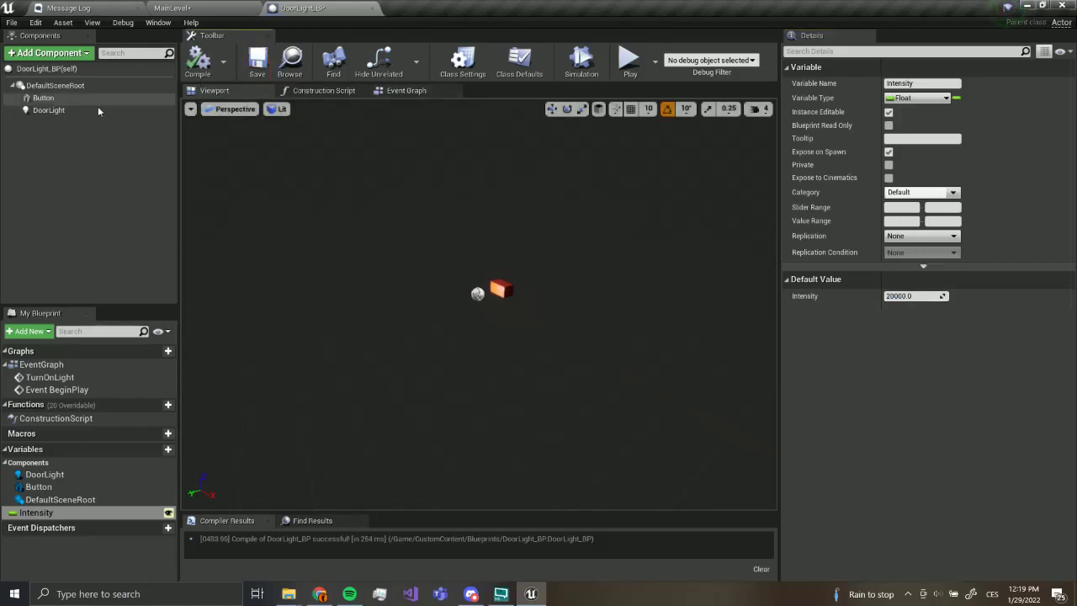
- Set the DoorLight component's light intensity to 0.0
click(63, 110)
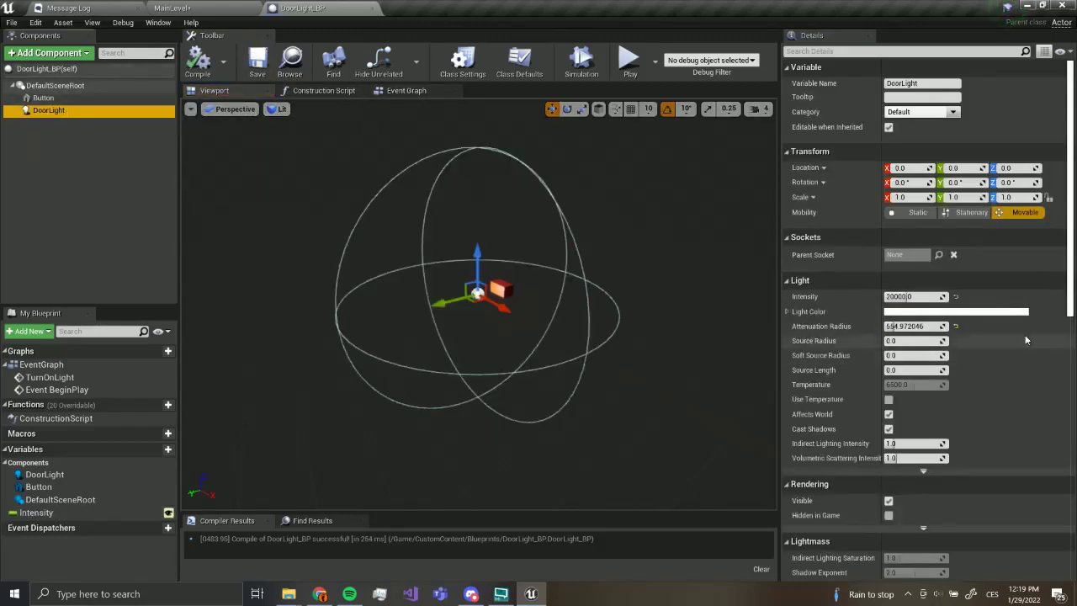
click(899, 296)
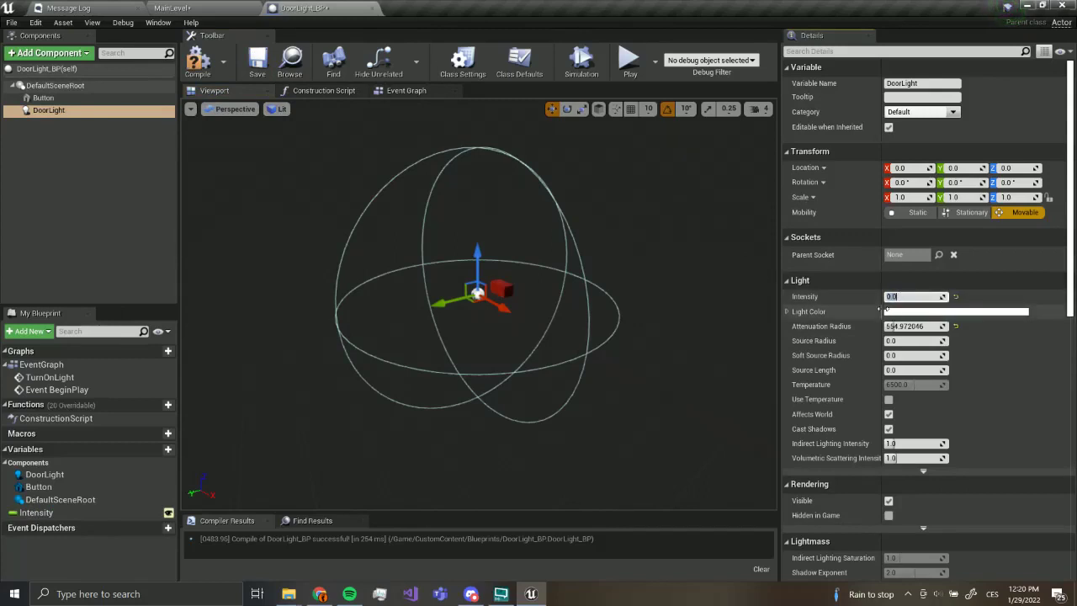
right_click(881, 308)
click(896, 297)
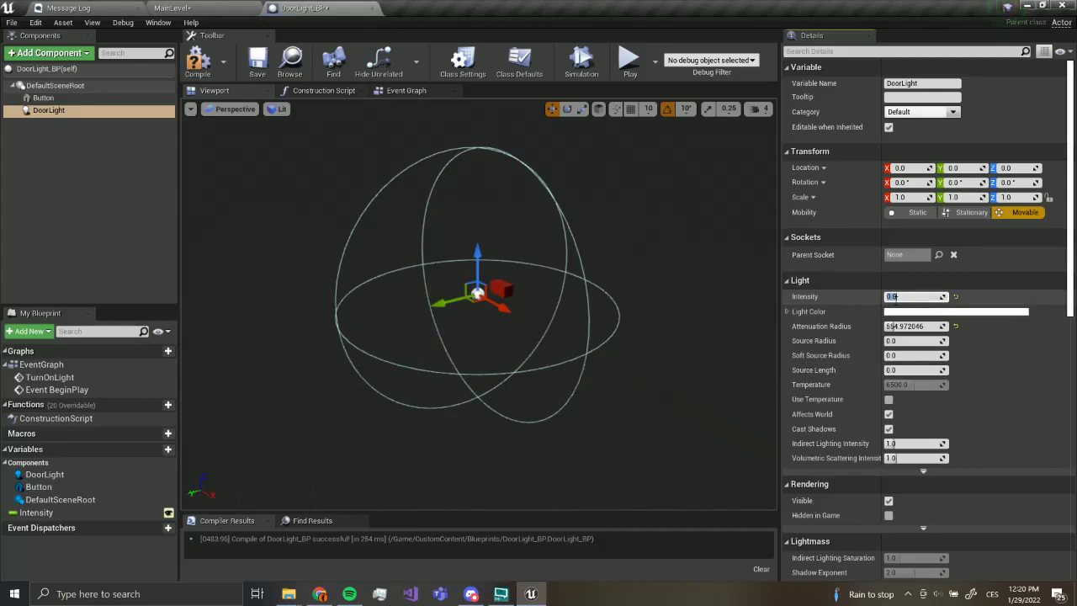
scroll(892, 404, down, 2)
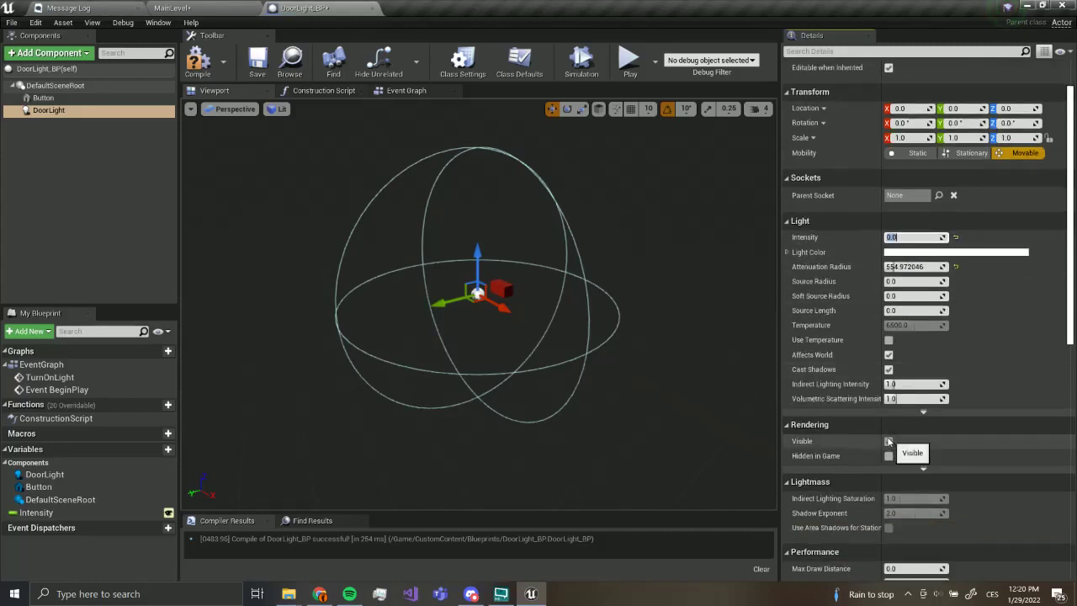
right_drag(753, 266, 713, 277)
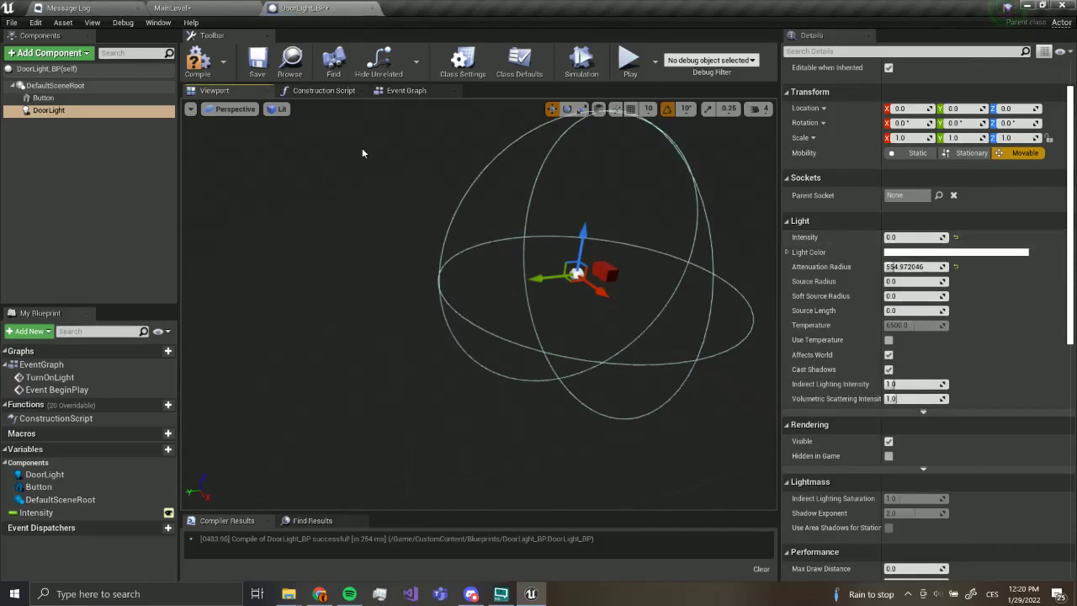
- Add a DoorLight component reference to the event graph just above the TurnOnLight event
click(411, 92)
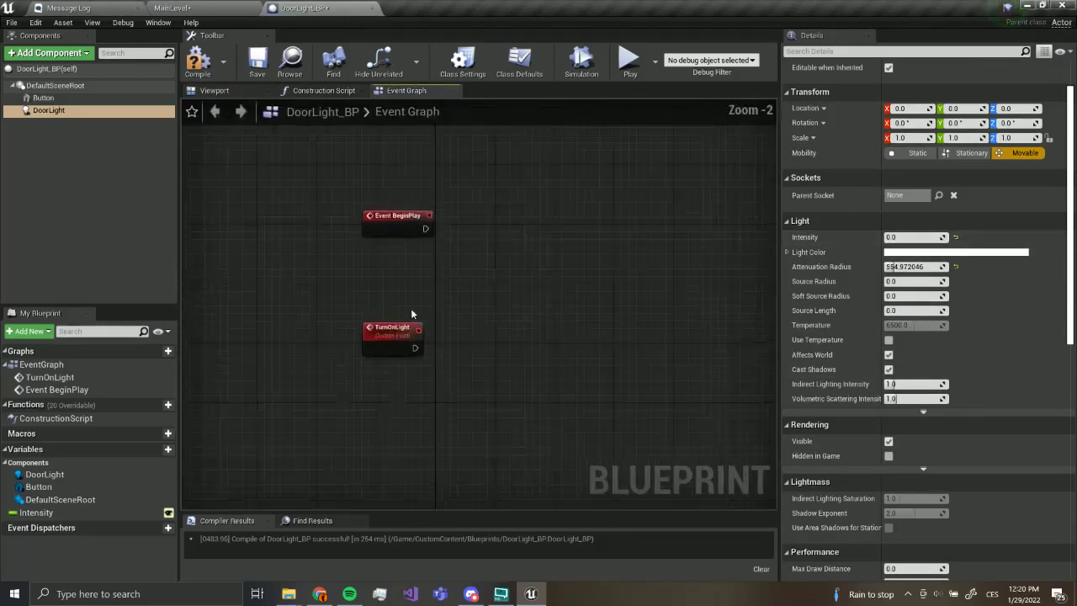
scroll(411, 312, up, 2)
right_drag(411, 311, 405, 203)
drag(71, 115, 354, 173)
right_drag(490, 205, 384, 236)
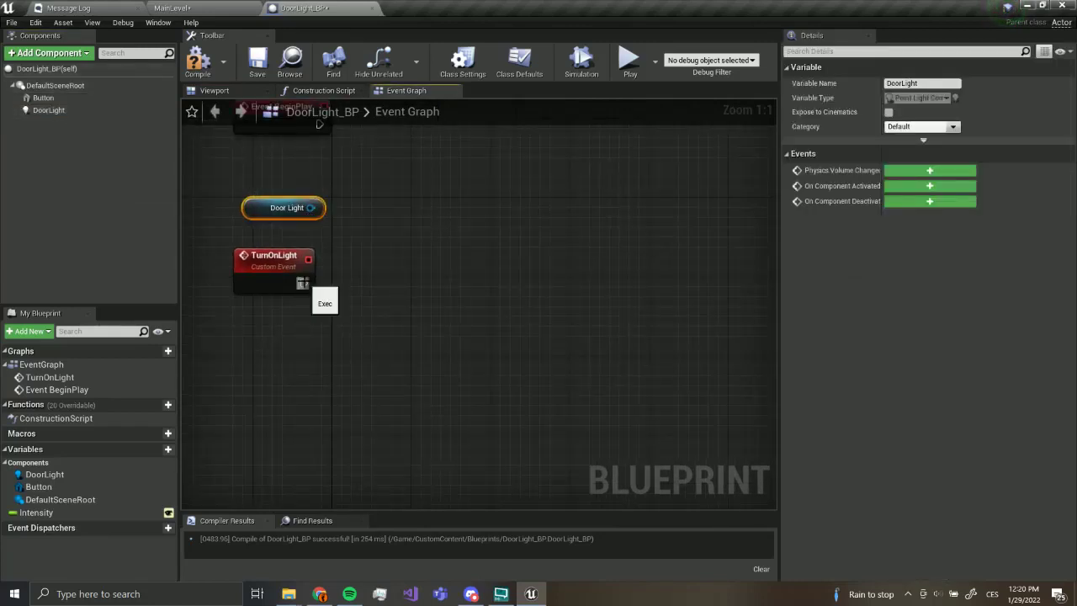
drag(303, 283, 434, 286)
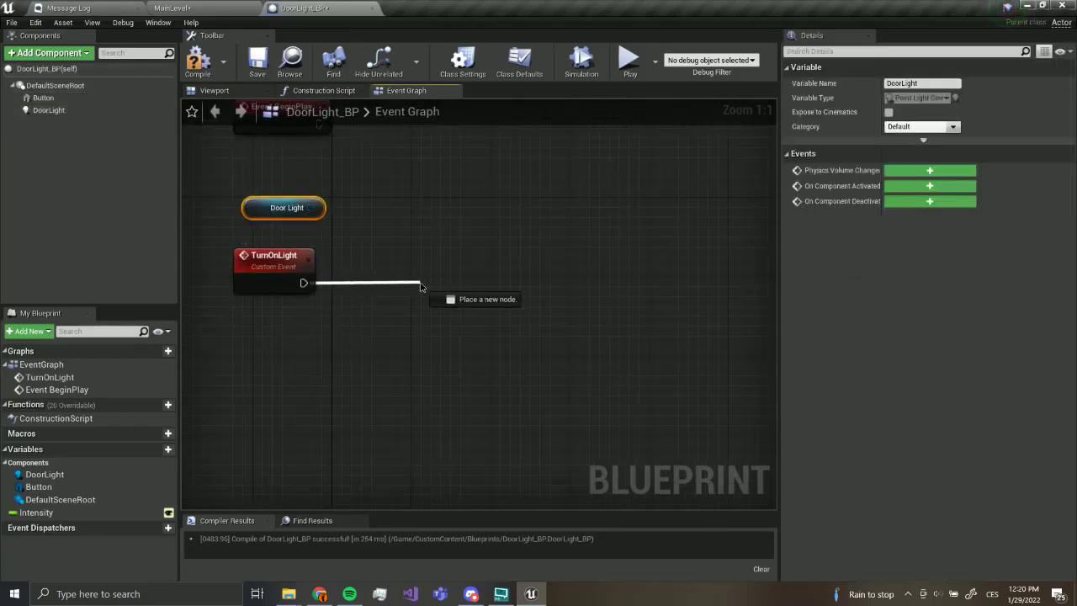
drag(418, 282, 419, 282)
click(371, 253)
- Add a Set Intensity node targeting the Door Light reference and run it from the TurnOnLight event
drag(311, 208, 435, 310)
text(set  int)
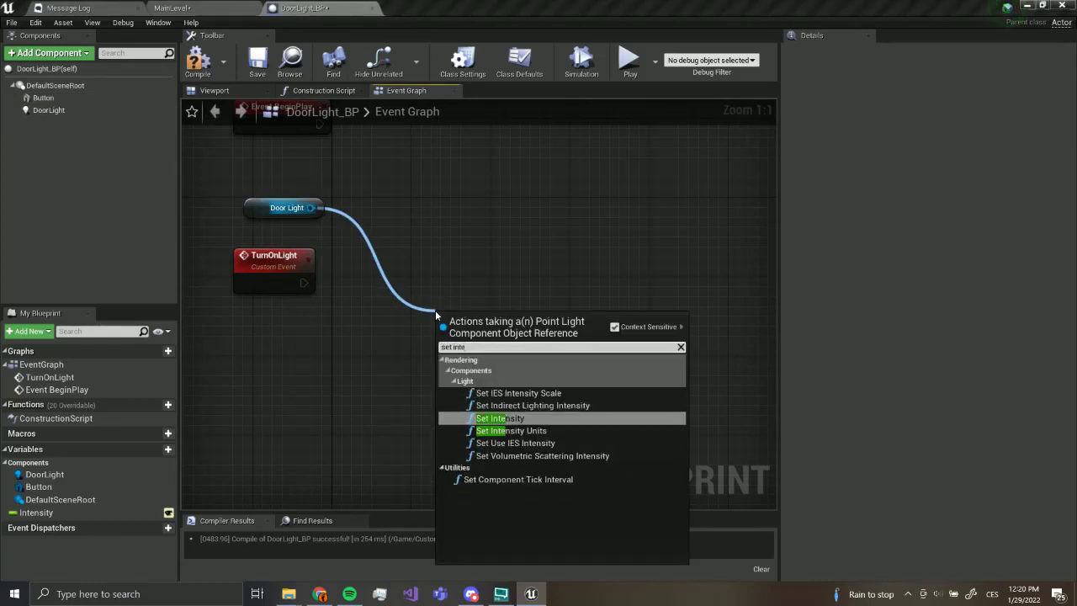
key(Return)
drag(304, 284, 442, 343)
drag(480, 329, 473, 271)
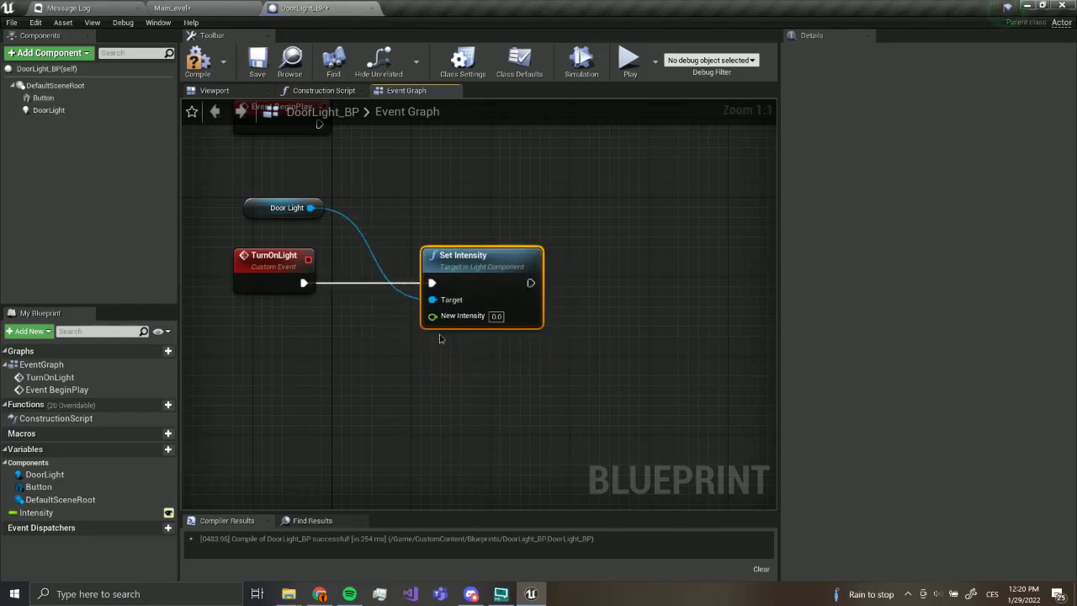
click(442, 338)
- Move the Set Intensity execution link from TurnOnLight to Event BeginPlay and arrange the Door Light and Set Intensity nodes beside it
right_drag(453, 302, 420, 326)
drag(294, 204, 362, 267)
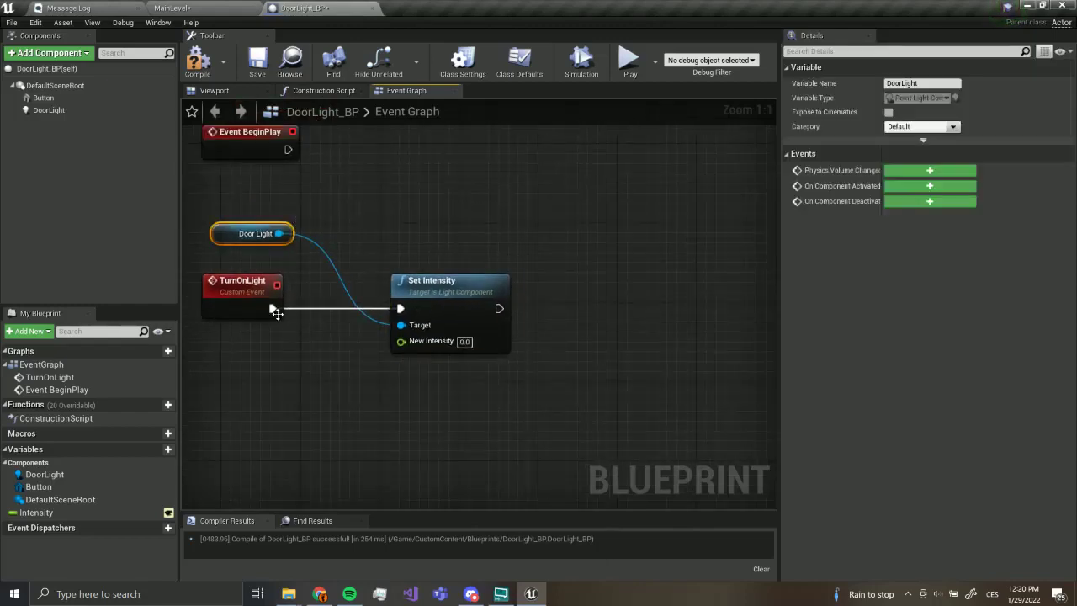
ctrl+drag(270, 307, 399, 308)
right_drag(356, 270, 373, 341)
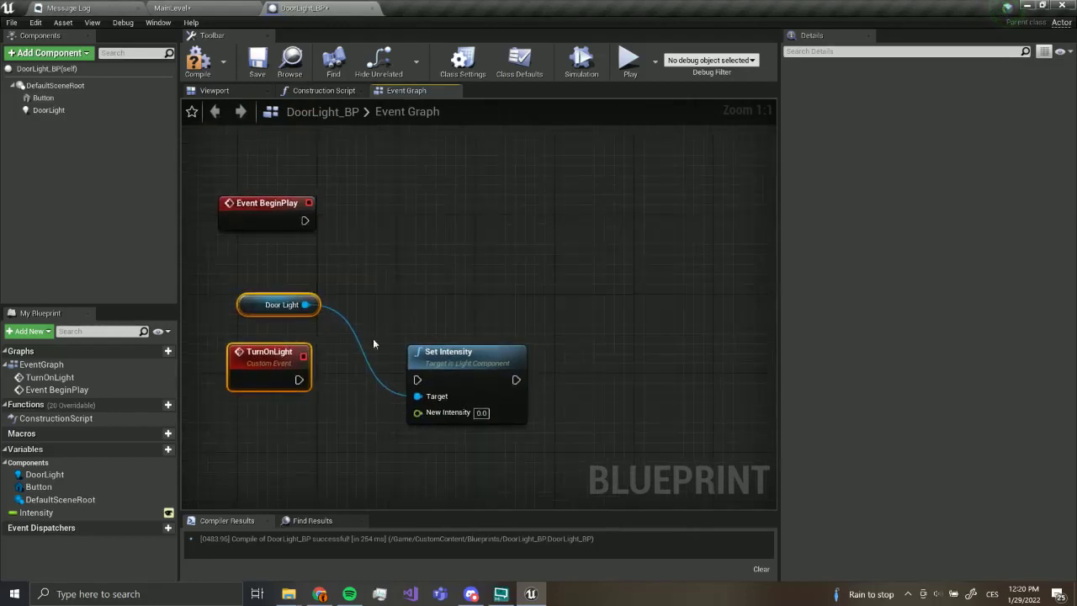
mouse_move(440, 352)
mouse_down()
mouse_move(453, 343)
mouse_move(431, 336)
mouse_up()
drag(318, 291, 305, 220)
right_drag(305, 220, 368, 229)
- Place an Intensity variable getter below Event BeginPlay and connect it to Set Intensity's New Intensity input
drag(36, 512, 309, 307)
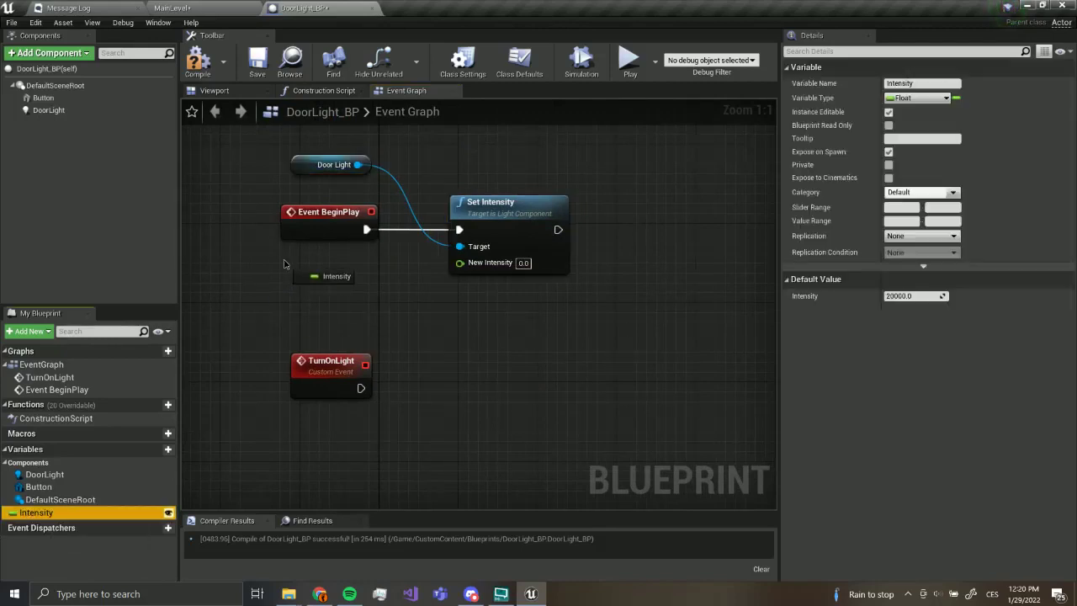
drag(284, 263, 459, 262)
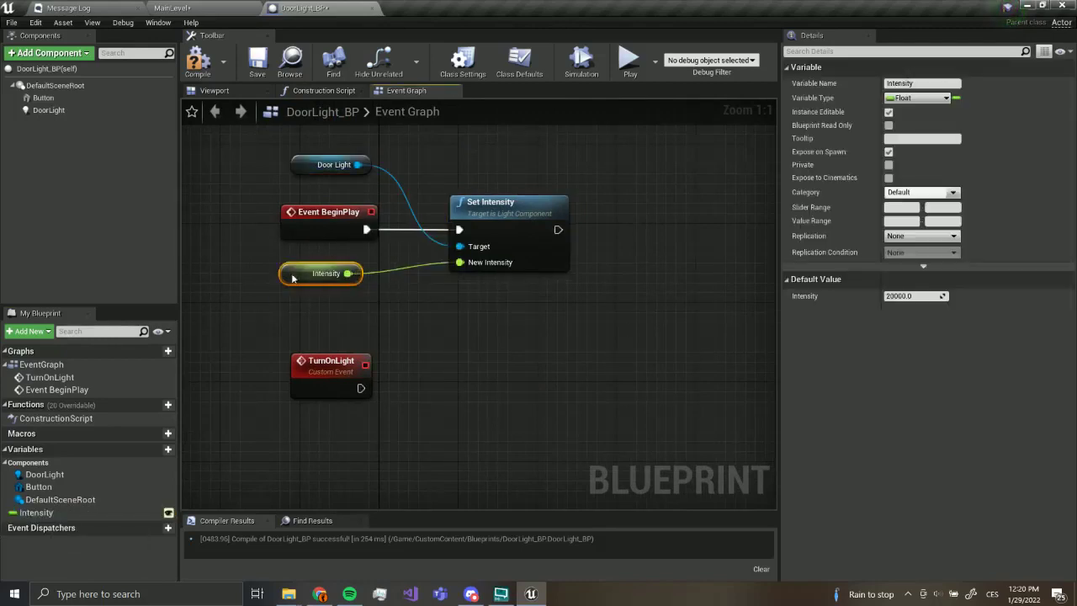
click(417, 338)
- Add a Toggle Visibility node for a new Door Light reference, run it from TurnOnLight, and align it with the event
right_drag(404, 383, 429, 344)
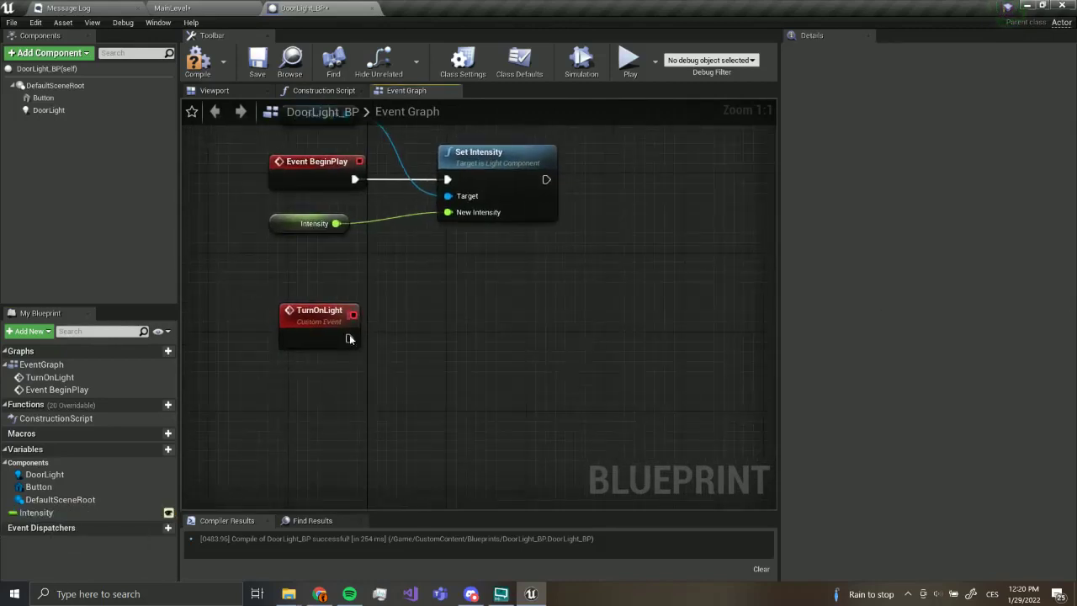
drag(350, 338, 421, 336)
key(Escape)
drag(48, 110, 425, 358)
text(togg)
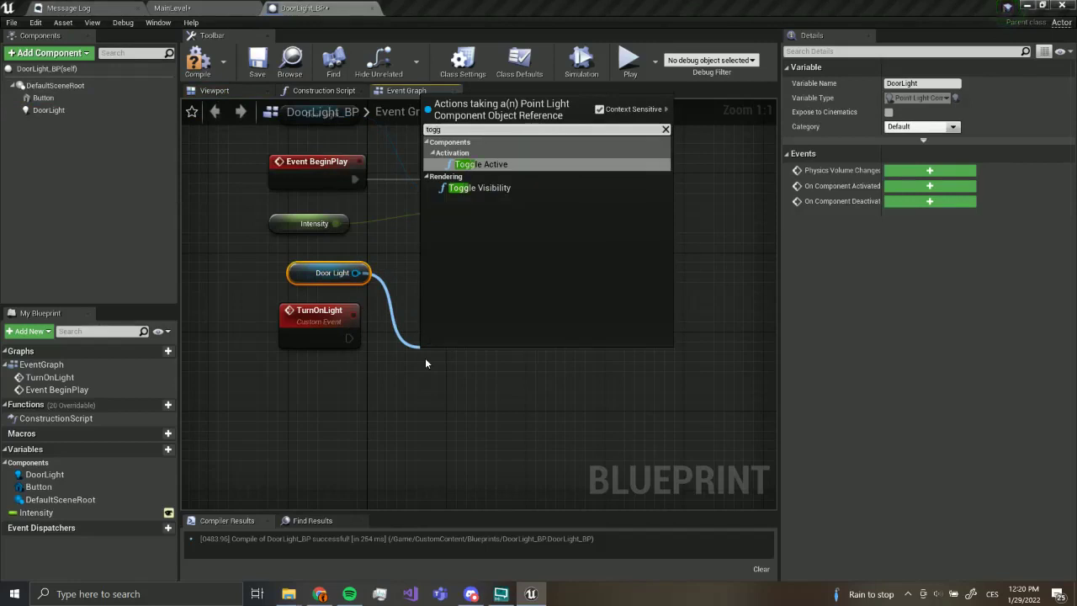
click(483, 188)
drag(349, 337, 428, 387)
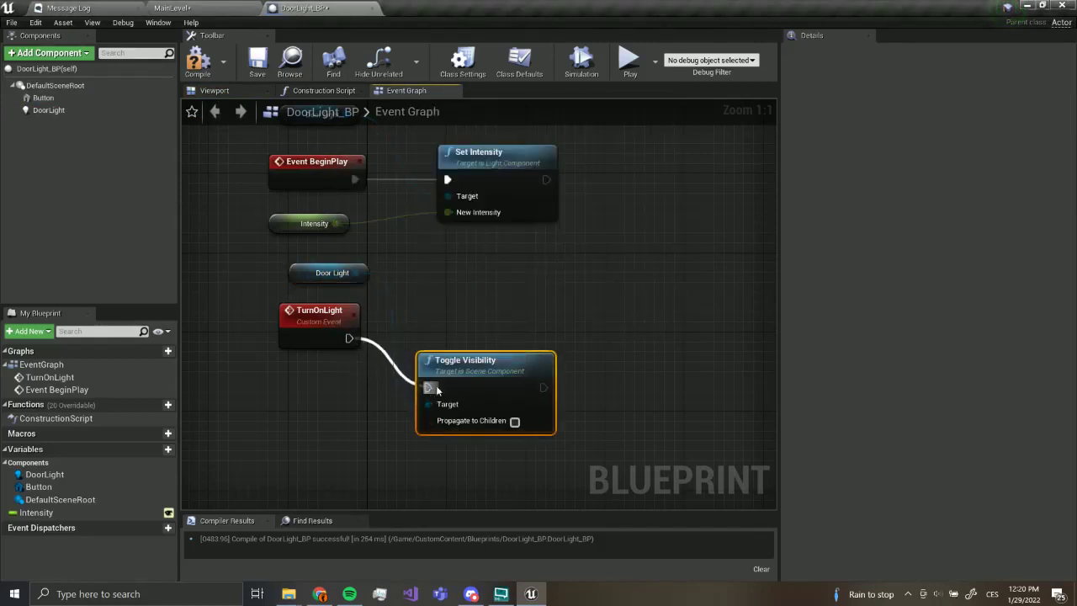
drag(513, 386, 513, 336)
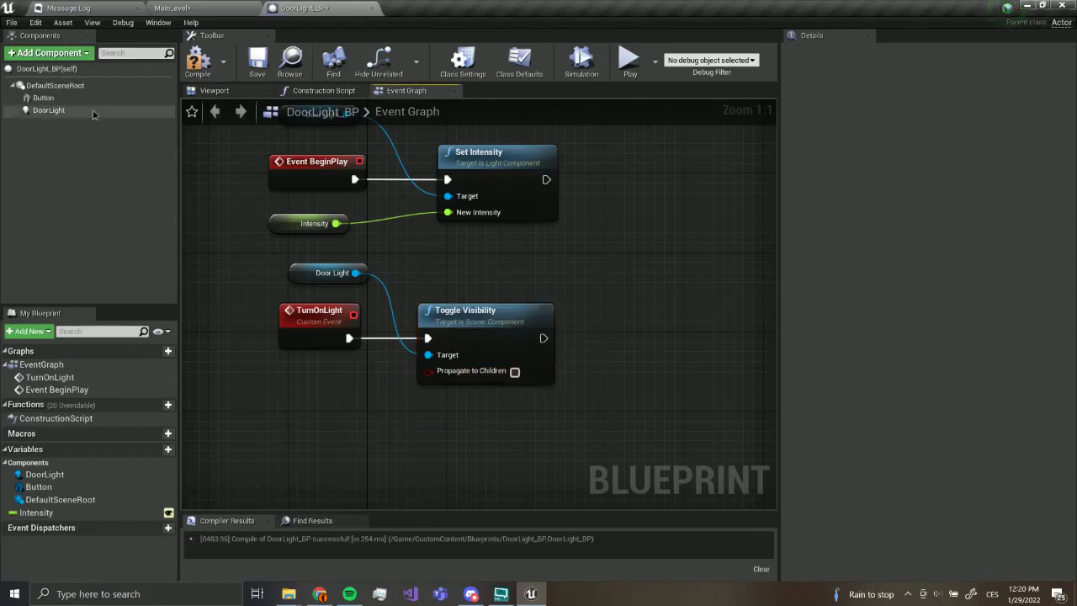
- Review the DoorLight component's light and rendering settings, and compile and save DoorLight_BP
click(92, 113)
scroll(965, 282, down, 5)
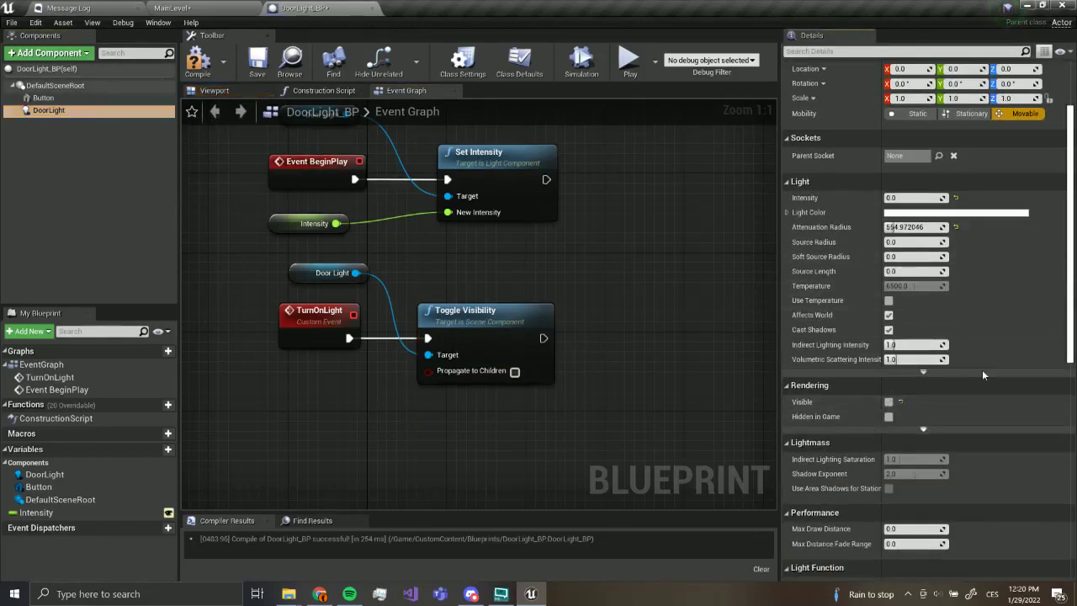
click(530, 345)
click(173, 7)
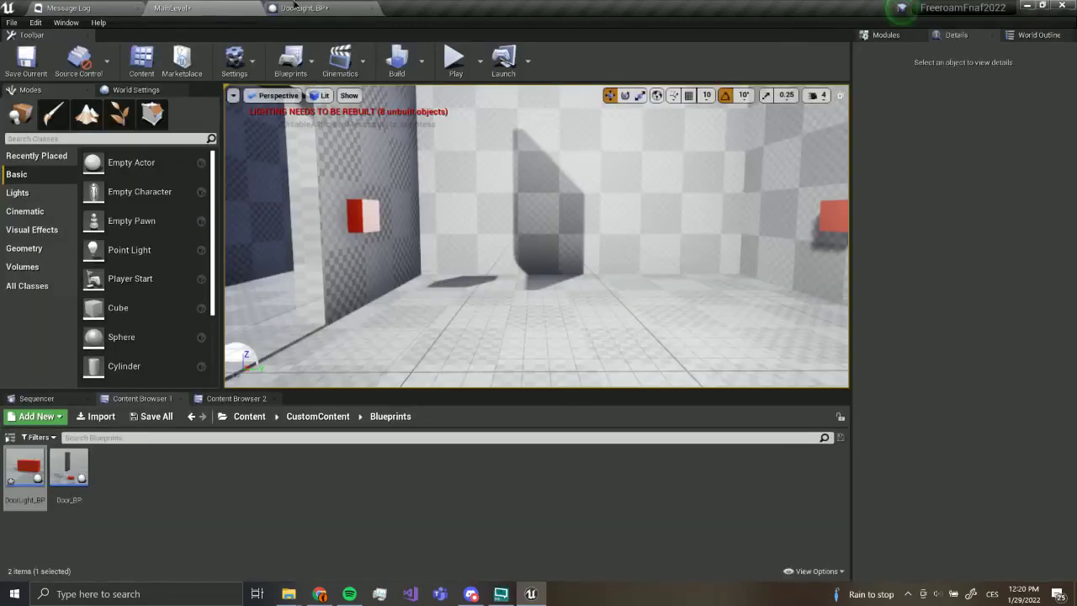
click(296, 8)
click(199, 61)
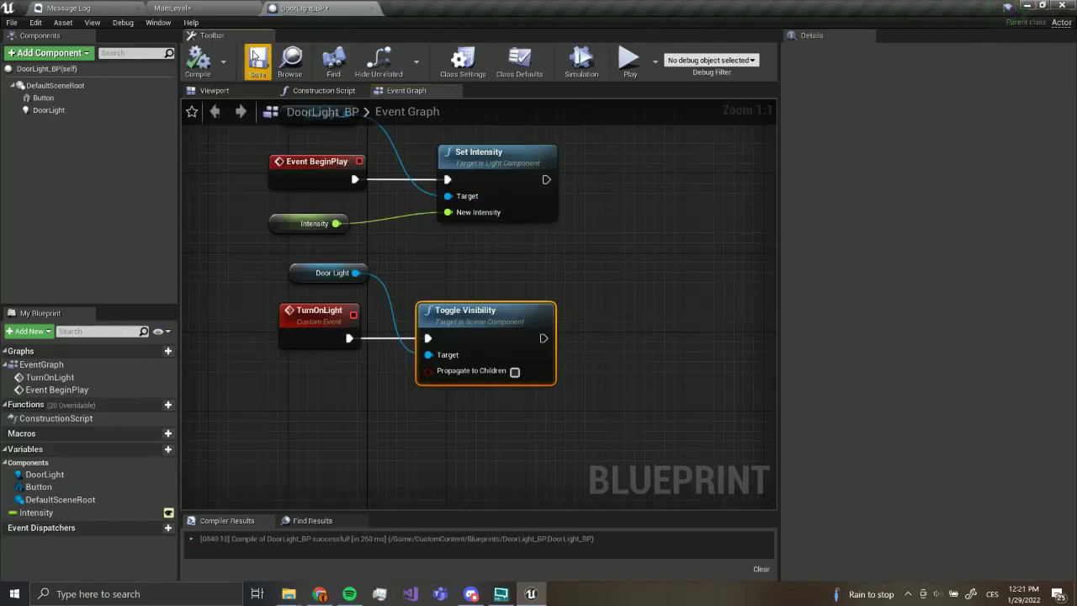
scroll(578, 248, down, 2)
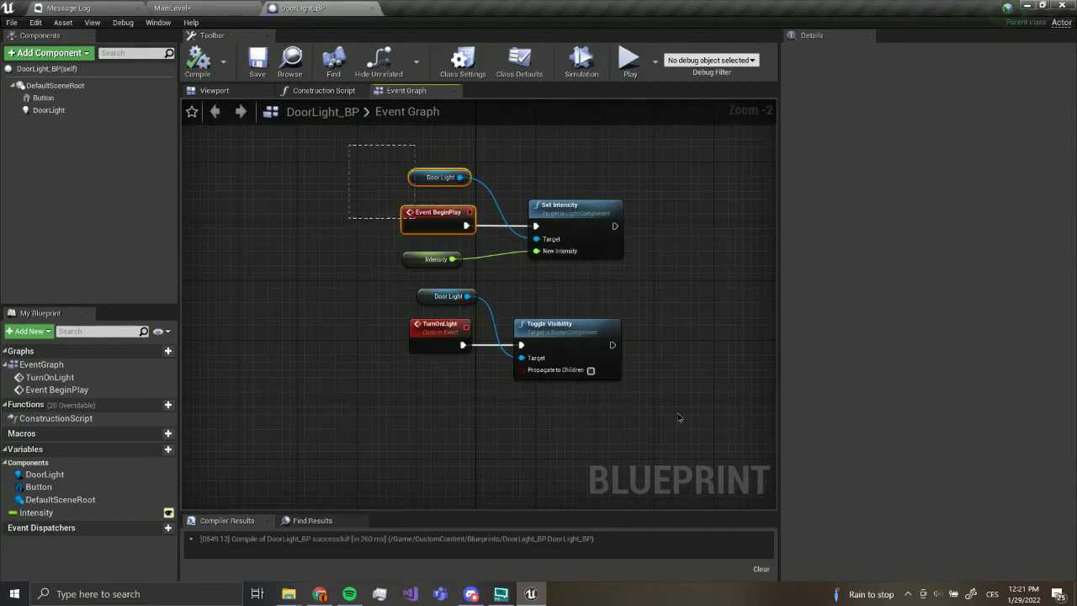
drag(677, 413, 676, 414)
click(557, 406)
click(251, 59)
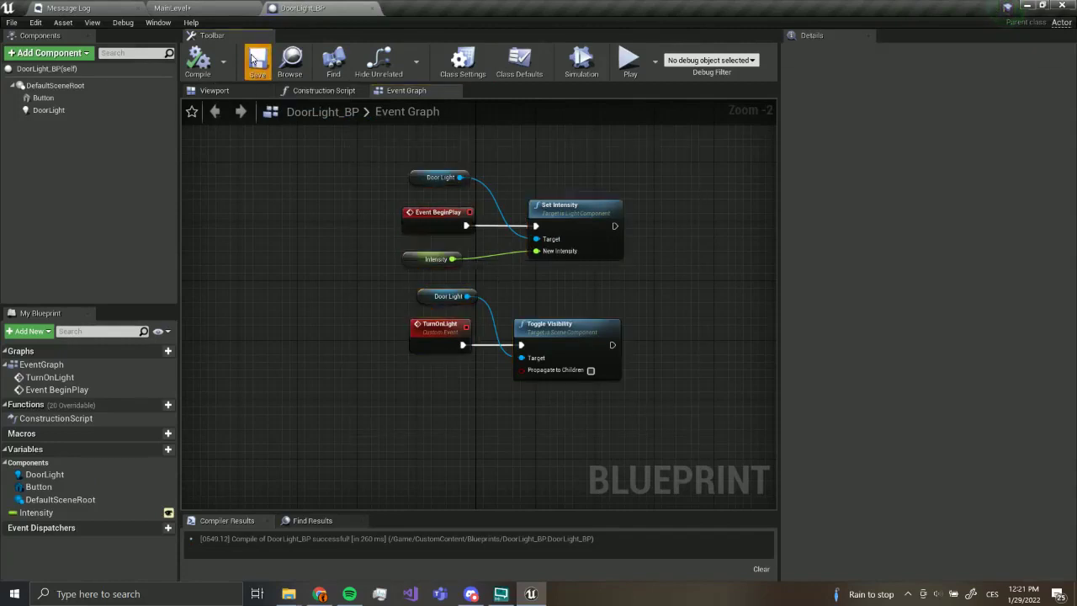
- Open the ThirdPersonCharacter blueprint from the Content > ThirdPersonBP > Blueprints folder of the project
click(199, 9)
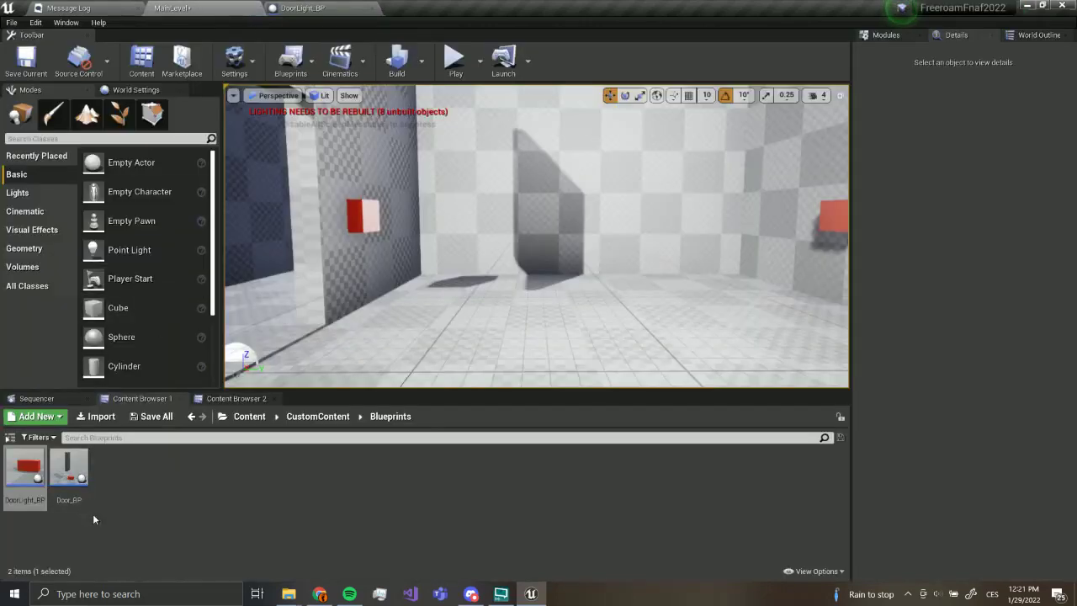
click(225, 398)
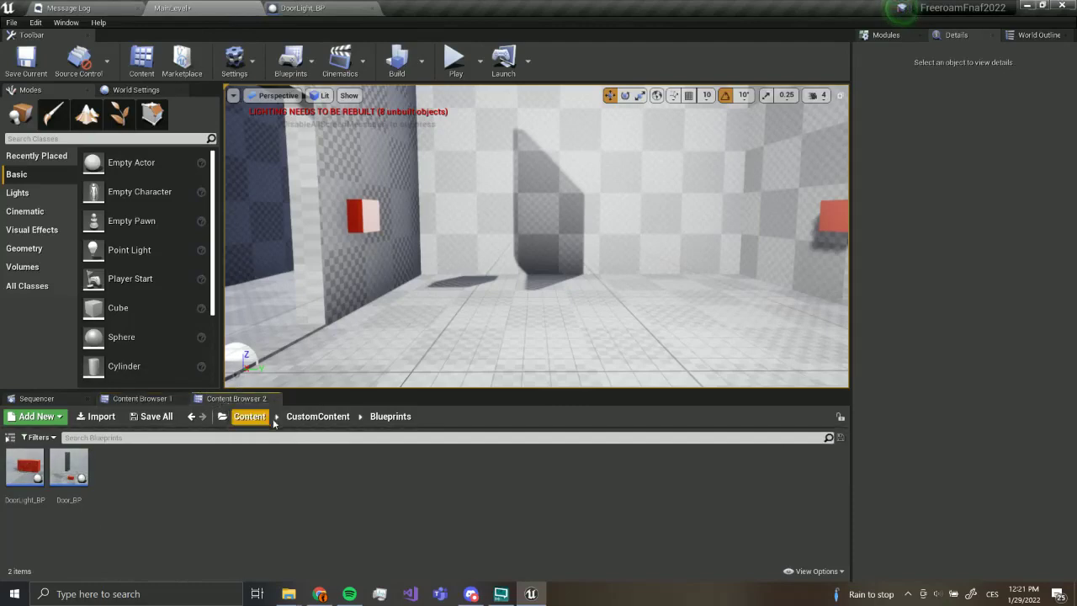
click(249, 419)
double_click(243, 463)
double_click(24, 465)
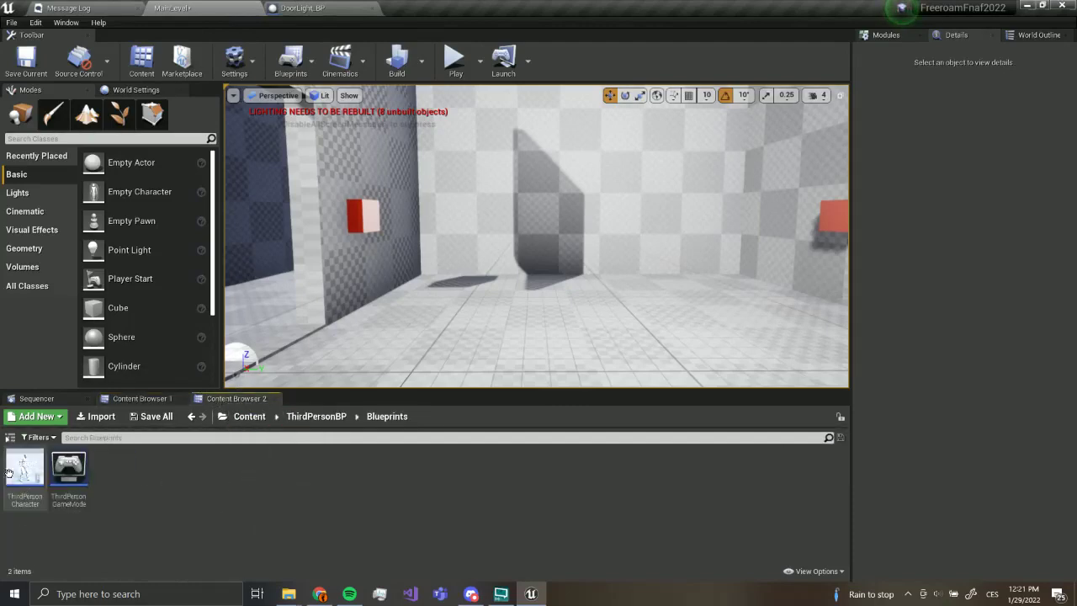
click(23, 480)
double_click(23, 479)
- Add a Cast To DoorLight_BP node running from the Cast Failed output of the Cast To Door_BP node
scroll(467, 328, down, 4)
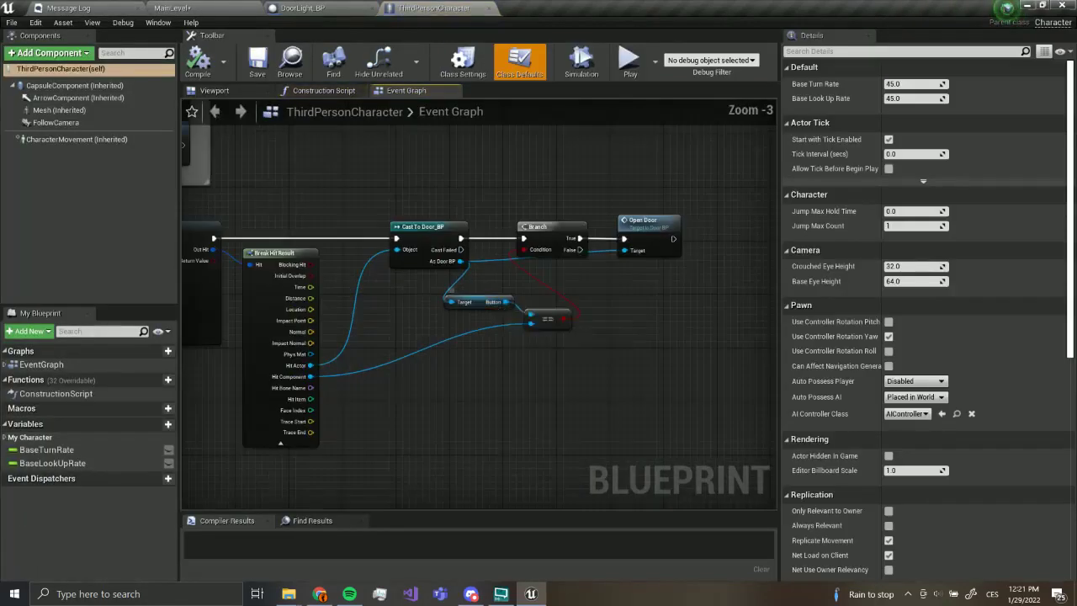
right_drag(455, 364, 460, 343)
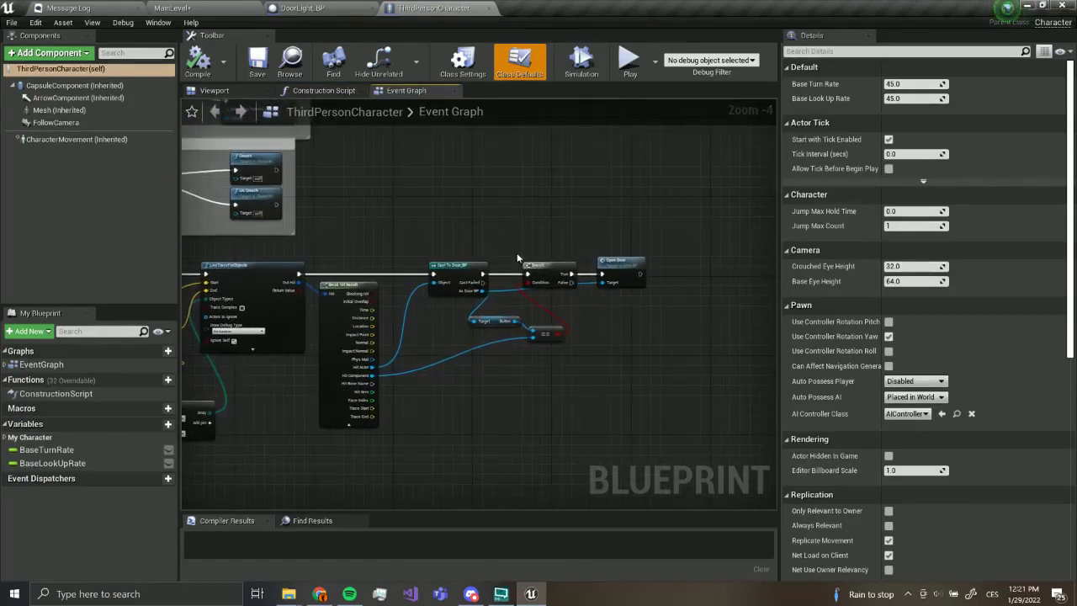
scroll(475, 298, up, 4)
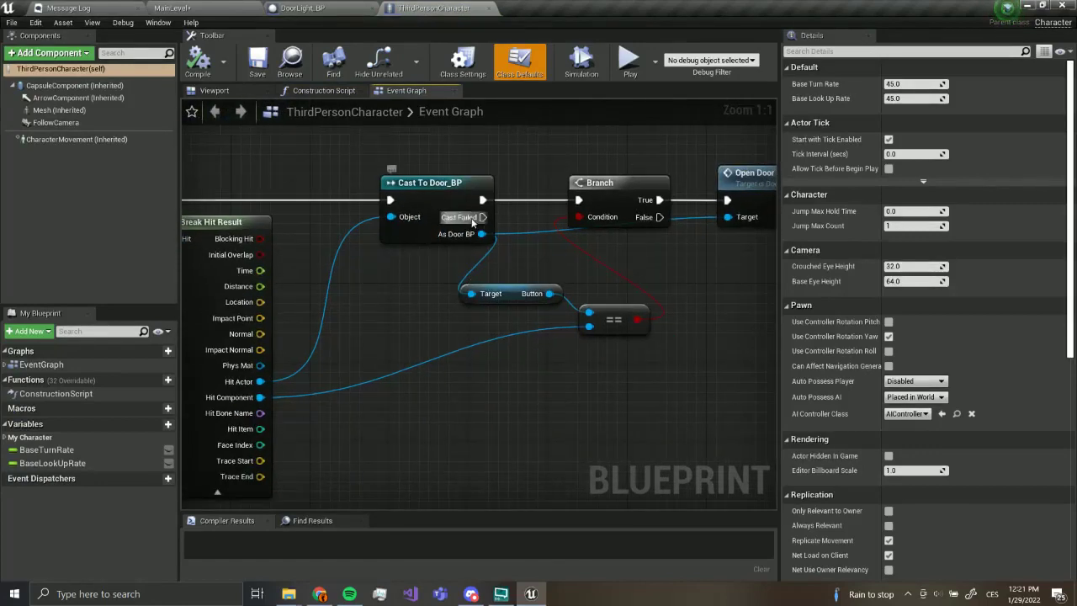
drag(473, 222, 502, 412)
text(cast t)
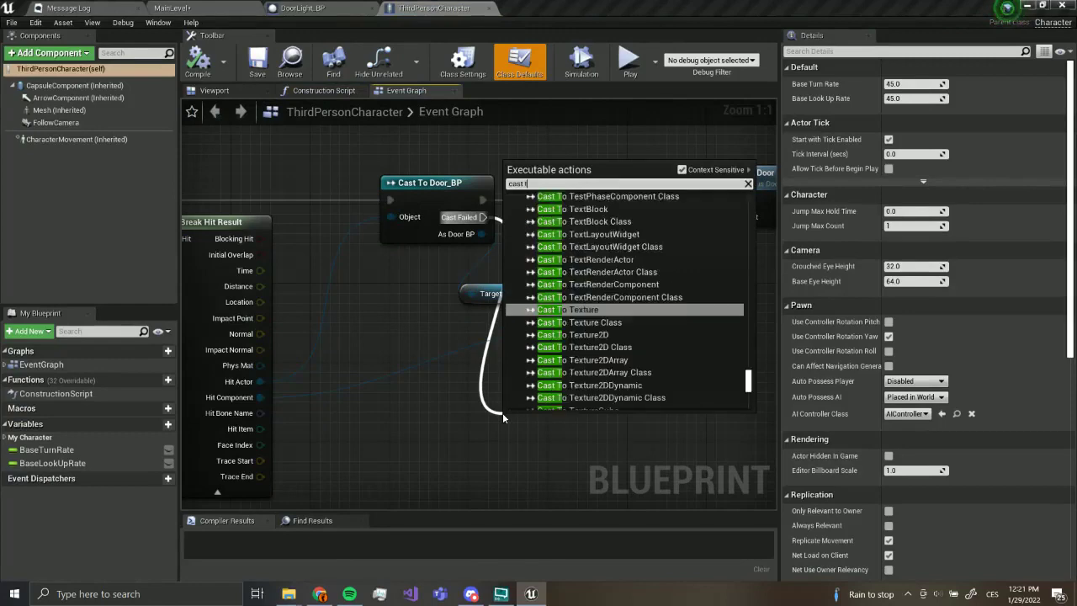
text(o)
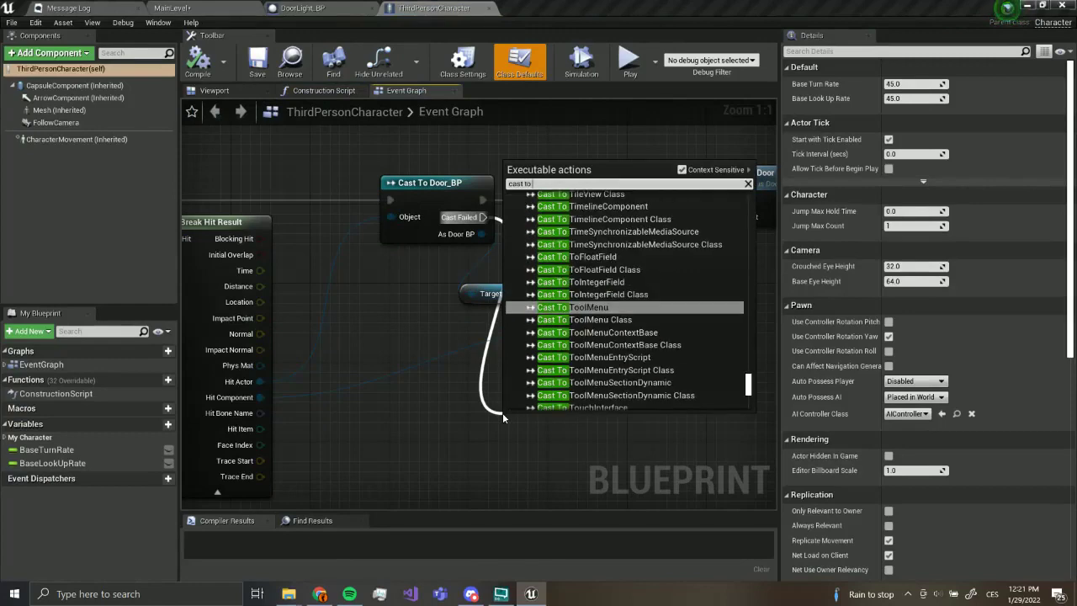
text( light)
scroll(588, 339, down, 5)
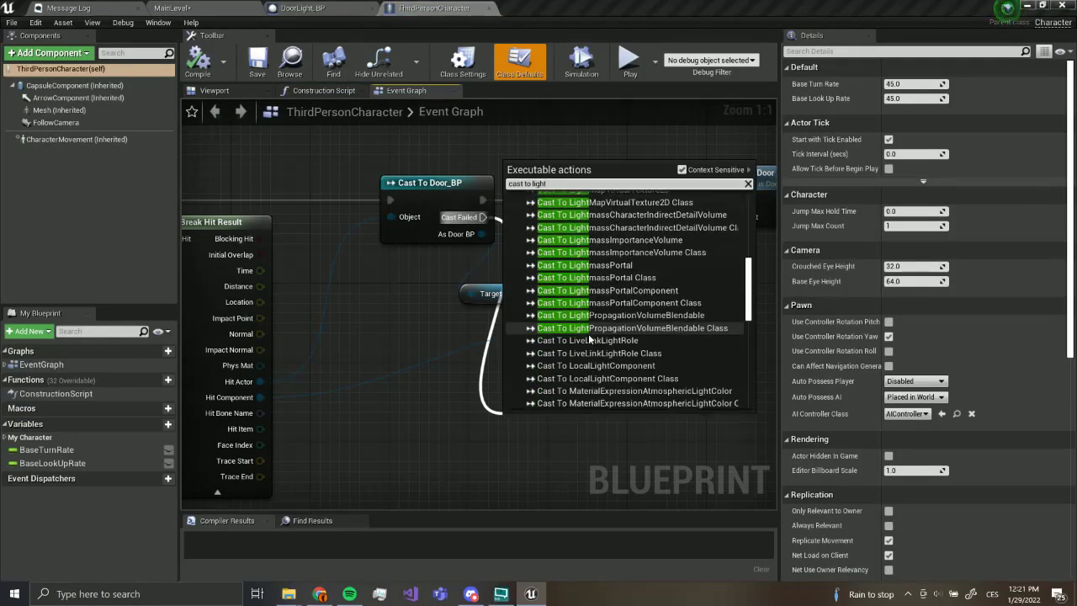
scroll(591, 333, down, 5)
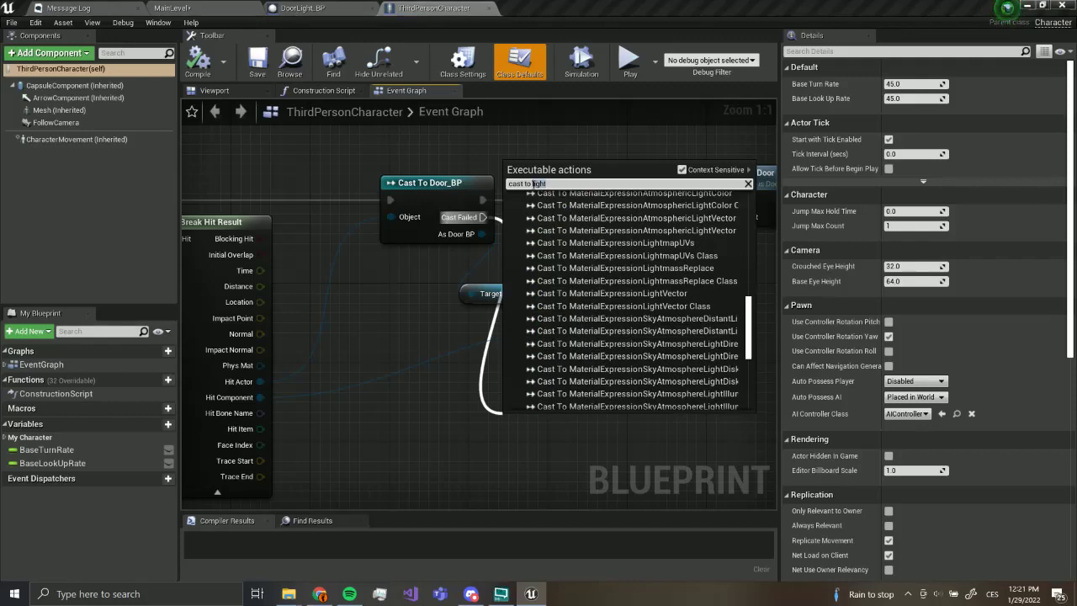
text(door)
click(580, 243)
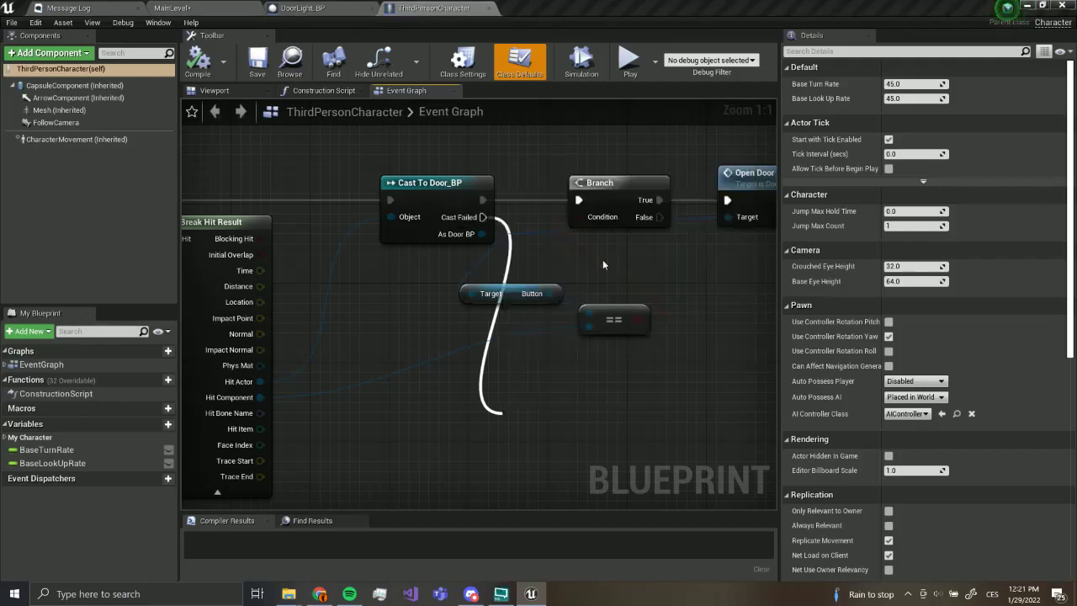
- Connect Break Hit Result's Hit Actor output to the Object input of Cast To DoorLight_BP
right_drag(396, 404, 423, 326)
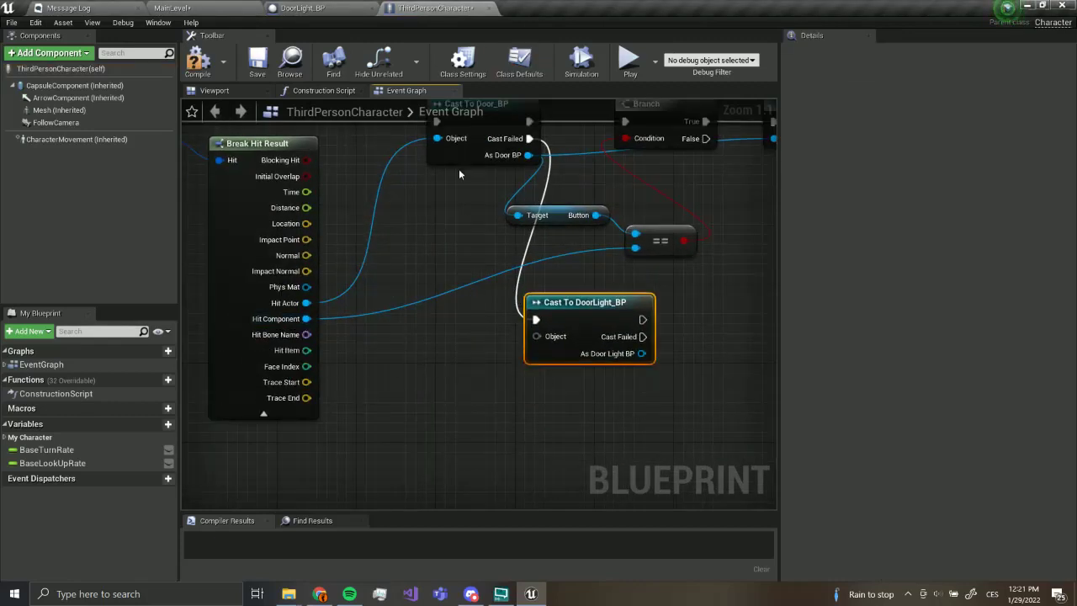
right_drag(465, 182, 470, 203)
drag(312, 325, 541, 358)
- Get the Button component from the As Door Light BP output and place its node below the cast
right_drag(590, 345, 392, 305)
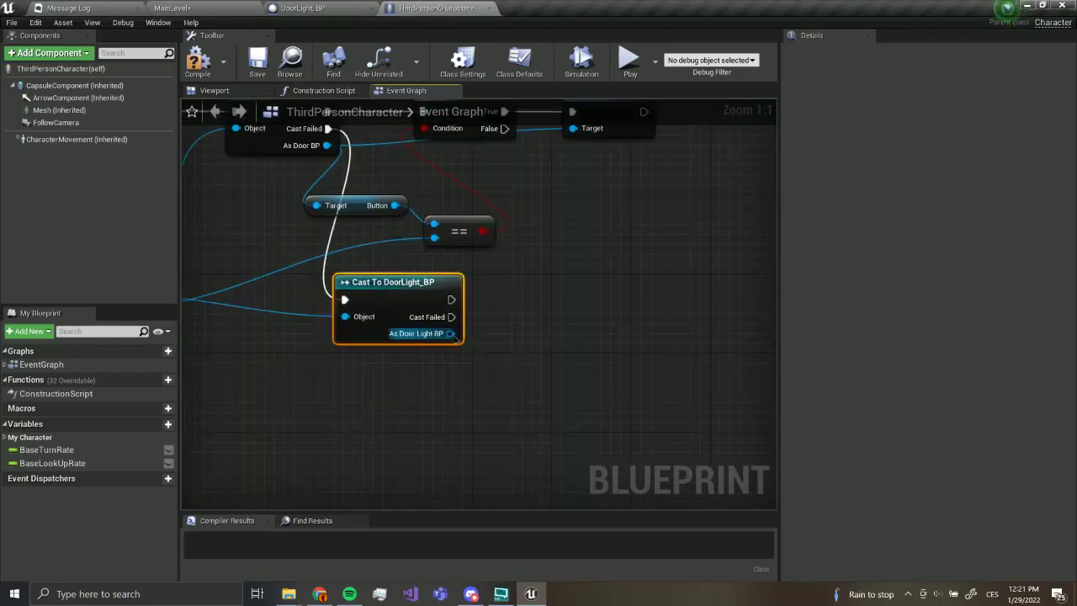
drag(444, 335, 405, 380)
text(get button)
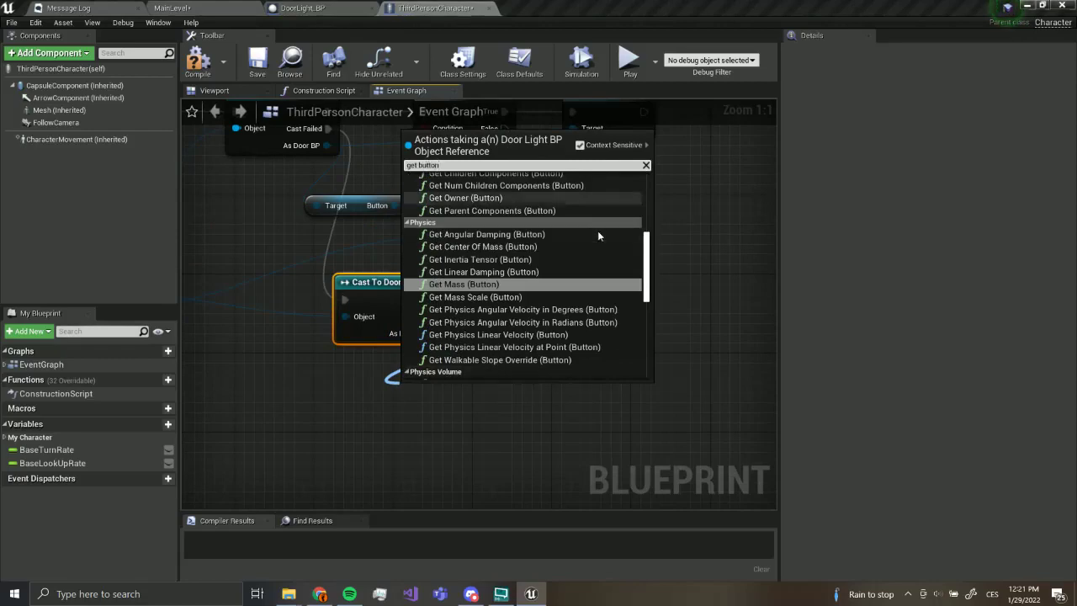
scroll(593, 244, down, 10)
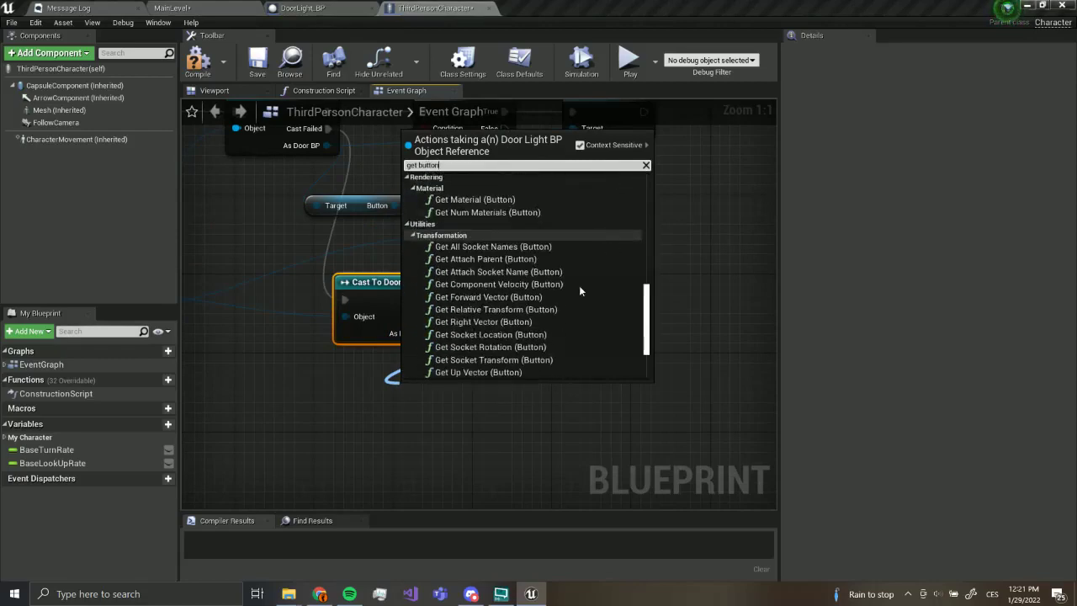
click(480, 376)
right_drag(479, 377, 511, 377)
- Add an Equal (==) node fed by the door light's Button reference
drag(434, 424, 509, 419)
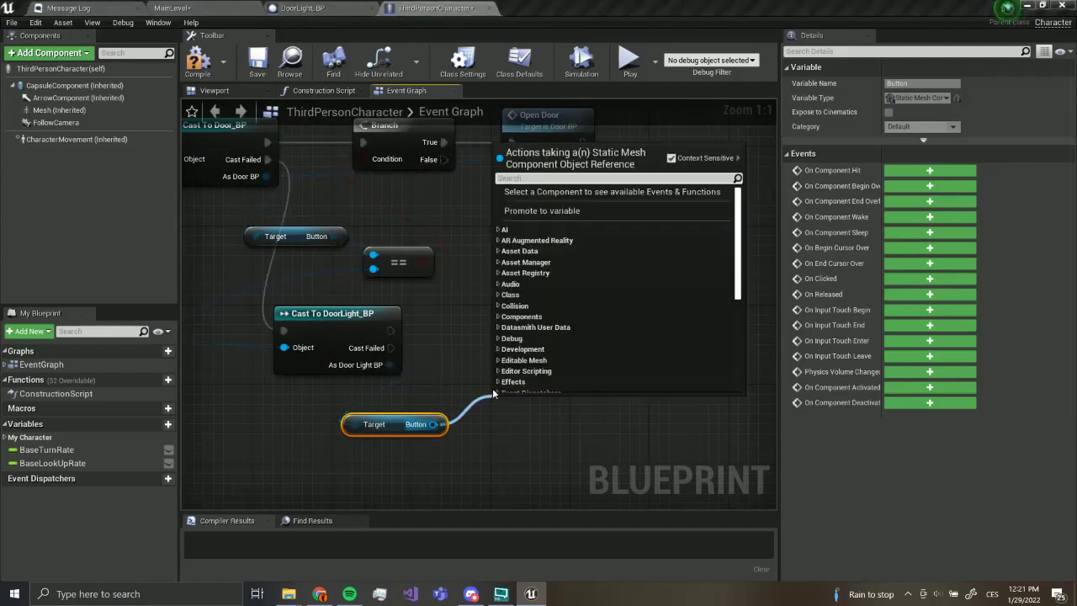
text(equal)
key(Return)
- Add a Branch node after Cast To DoorLight_BP and connect the new Equal node's result to its Condition
scroll(590, 357, down, 2)
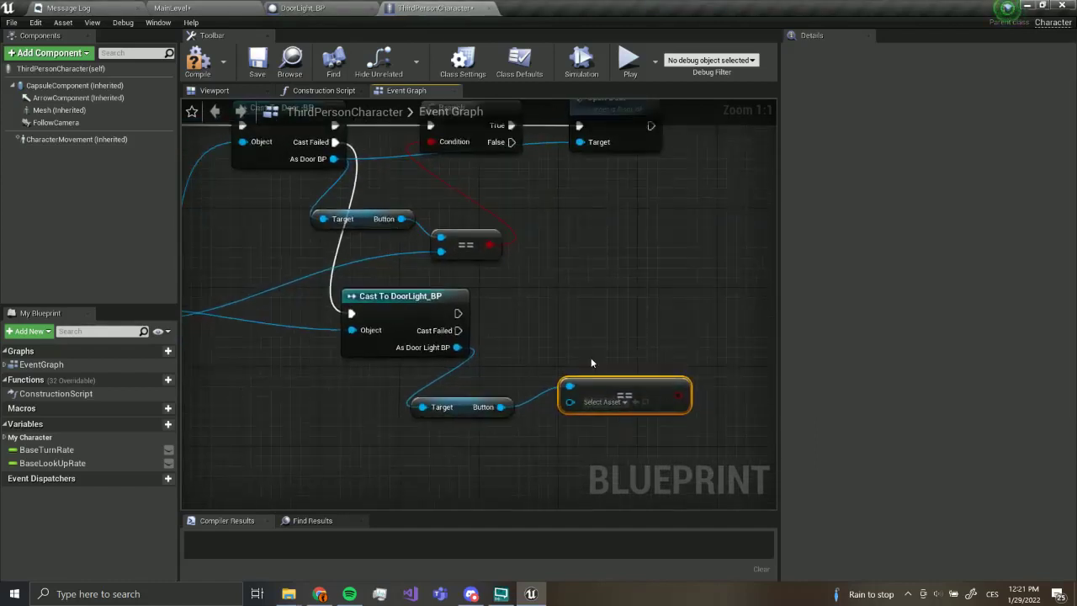
key(b)
click(520, 330)
drag(475, 352, 528, 347)
drag(559, 336, 579, 342)
drag(639, 411, 549, 364)
- Connect Break Hit Result's Hit Component output to the second input of the door light's Equal node
right_drag(580, 460, 671, 428)
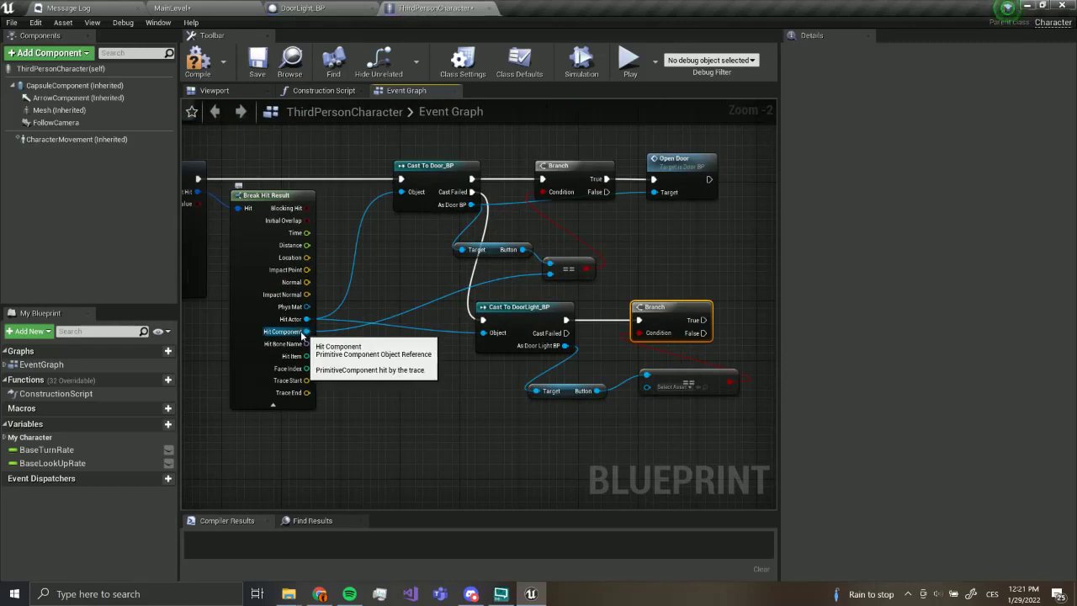
drag(307, 332, 488, 351)
right_drag(513, 402, 547, 415)
right_drag(607, 390, 601, 418)
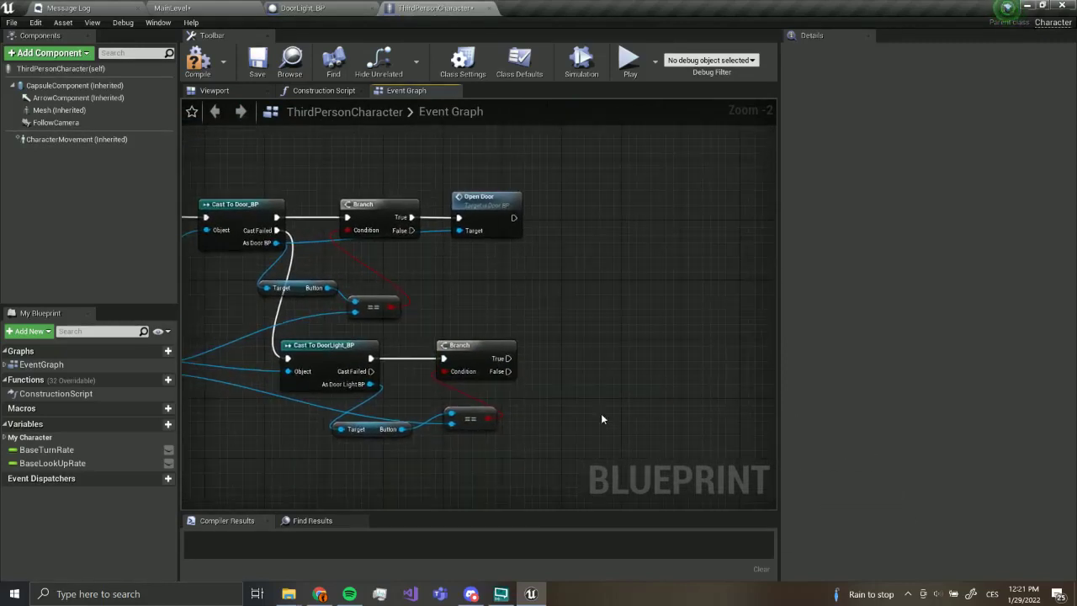
- Add a Turn on Light call from the As Door Light BP output, run it from the lower Branch's True output, and align it
drag(369, 383, 549, 360)
text(turn on)
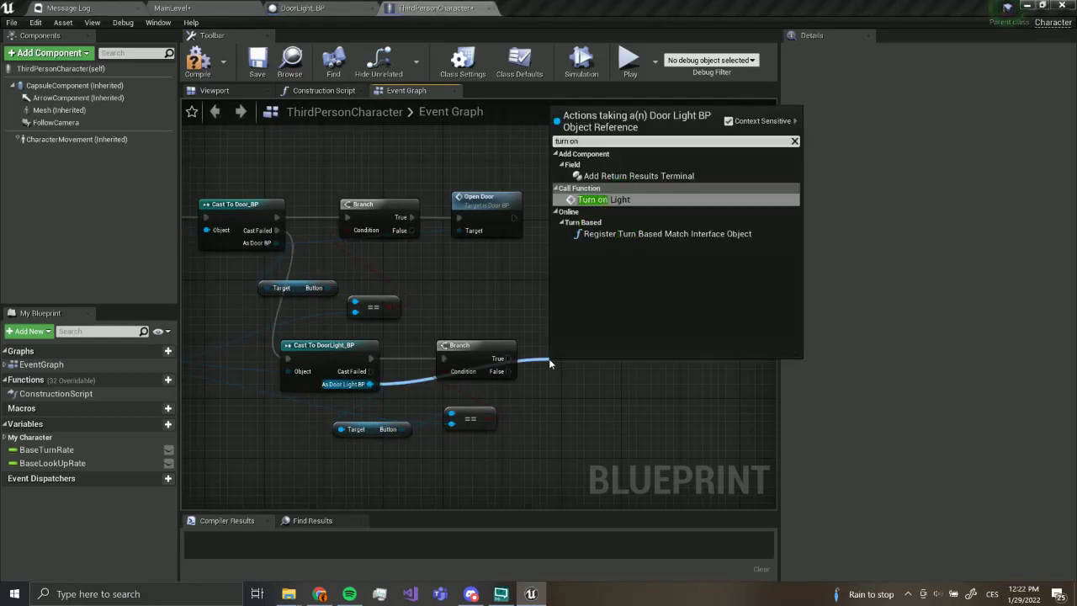
key(Return)
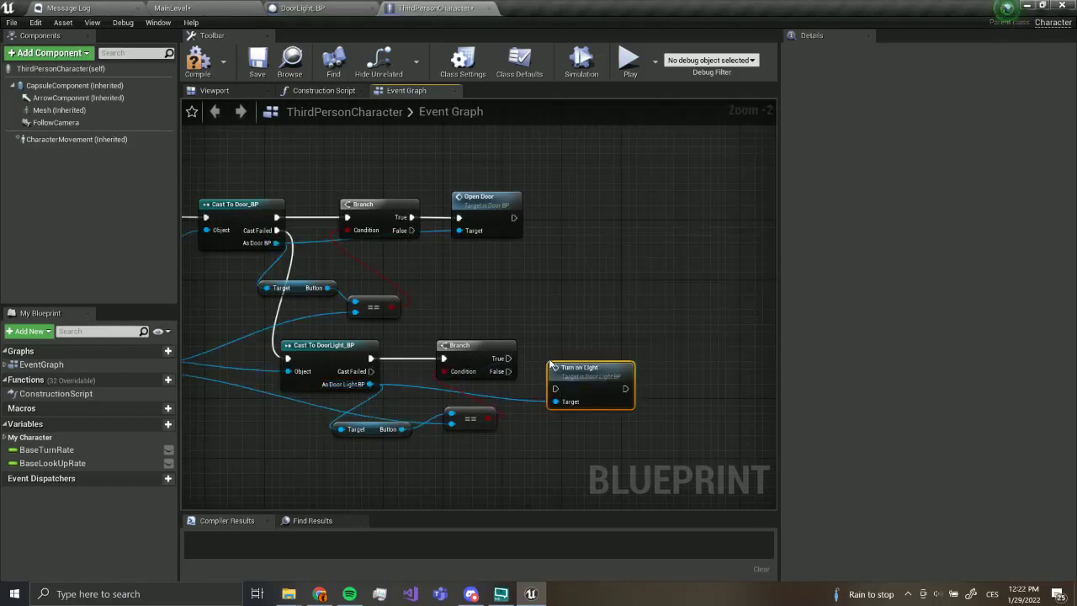
drag(503, 361, 558, 390)
drag(576, 372, 576, 342)
right_drag(548, 394, 614, 353)
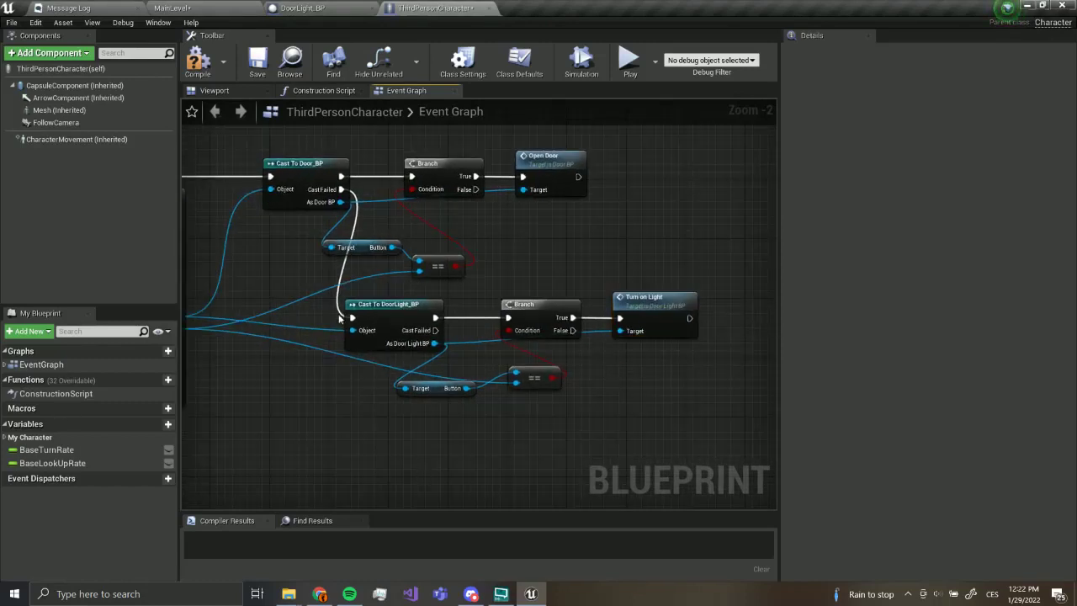
- Compile and save the ThirdPersonCharacter blueprint
drag(268, 140, 597, 271)
click(632, 339)
click(198, 59)
click(257, 59)
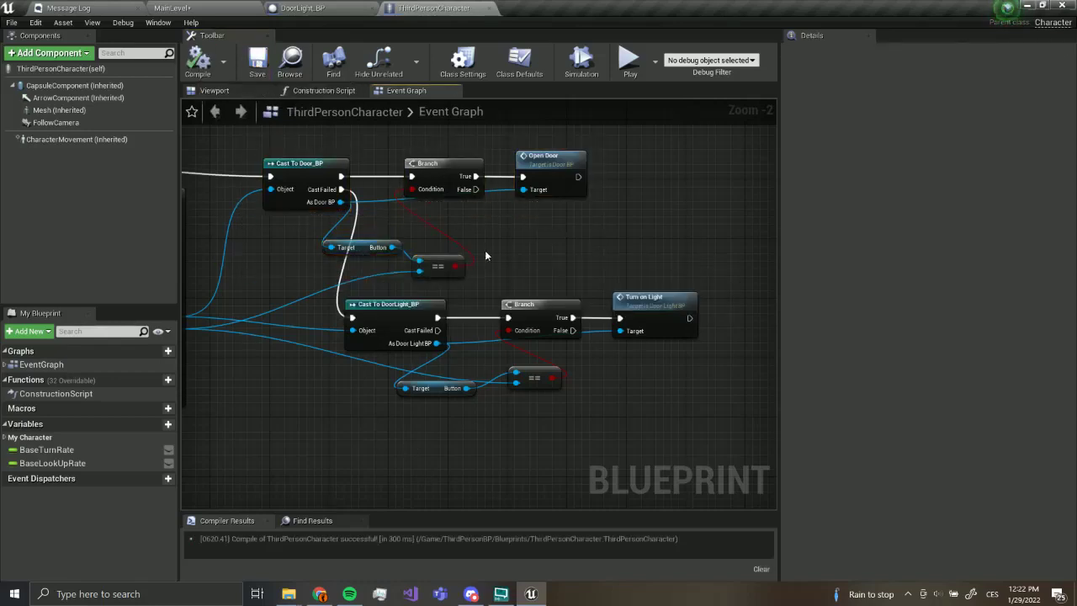
scroll(480, 250, down, 2)
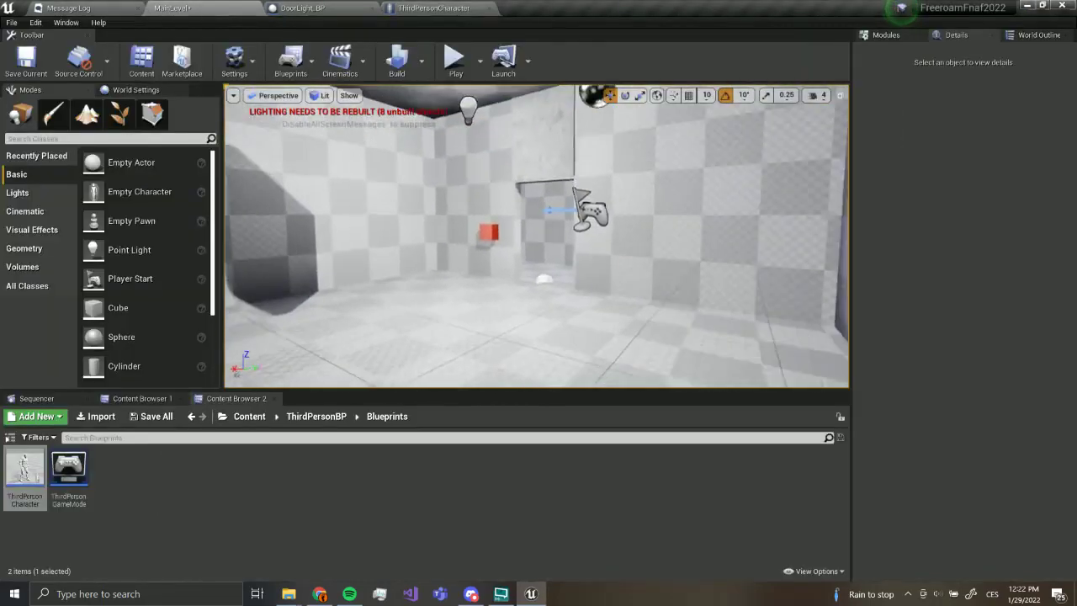
key(w)
mouse_move(537, 236)
right_down()
mouse_move(551, 237)
mouse_move(539, 238)
right_up()
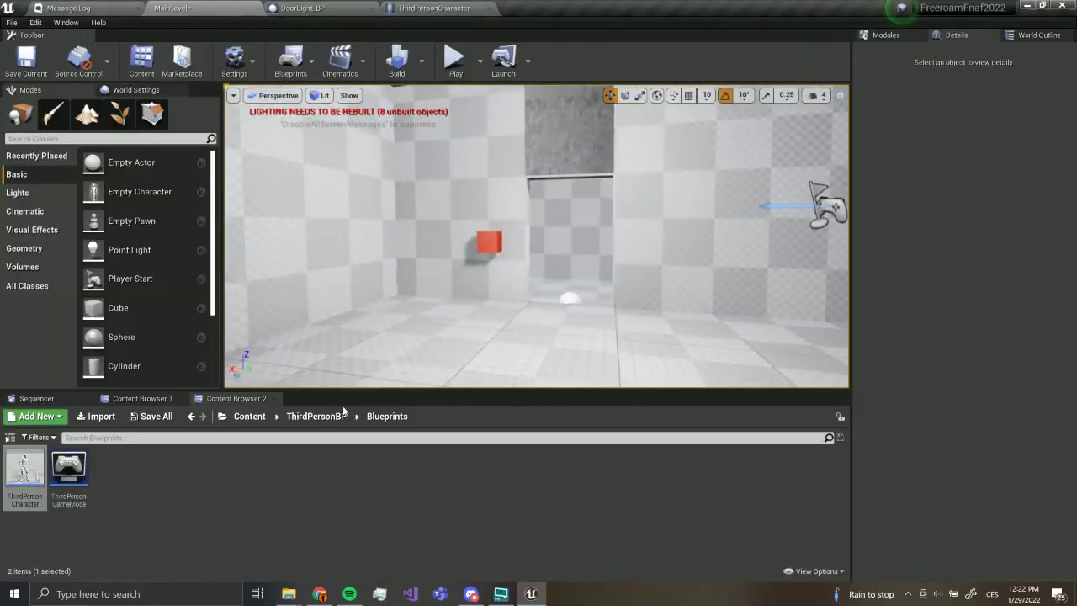
click(260, 419)
click(132, 400)
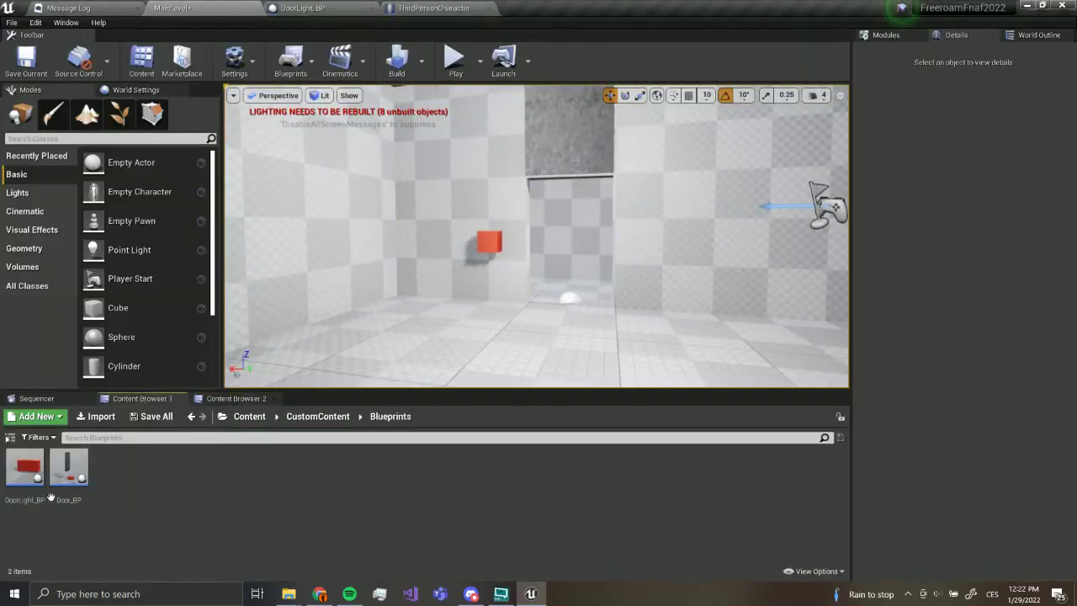
right_drag(379, 286, 442, 268)
key(w)
right_drag(509, 349, 481, 351)
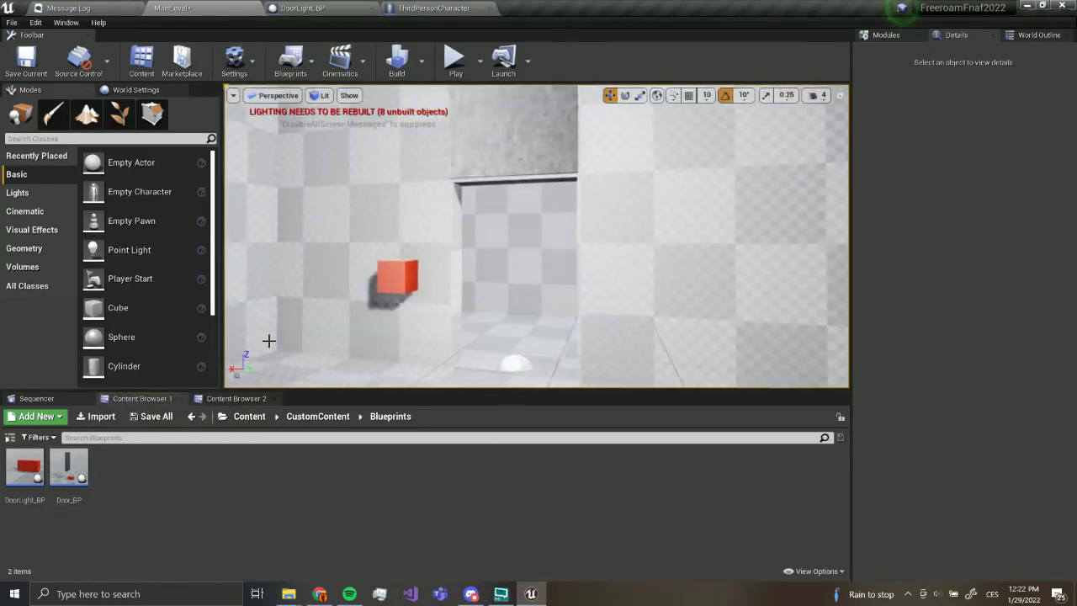
mouse_move(267, 339)
right_down()
mouse_move(252, 328)
mouse_move(267, 339)
right_up()
drag(26, 478, 242, 514)
- Select the Button component in the DoorLight_BP viewport and locate its assigned material among the project's assets
click(371, 7)
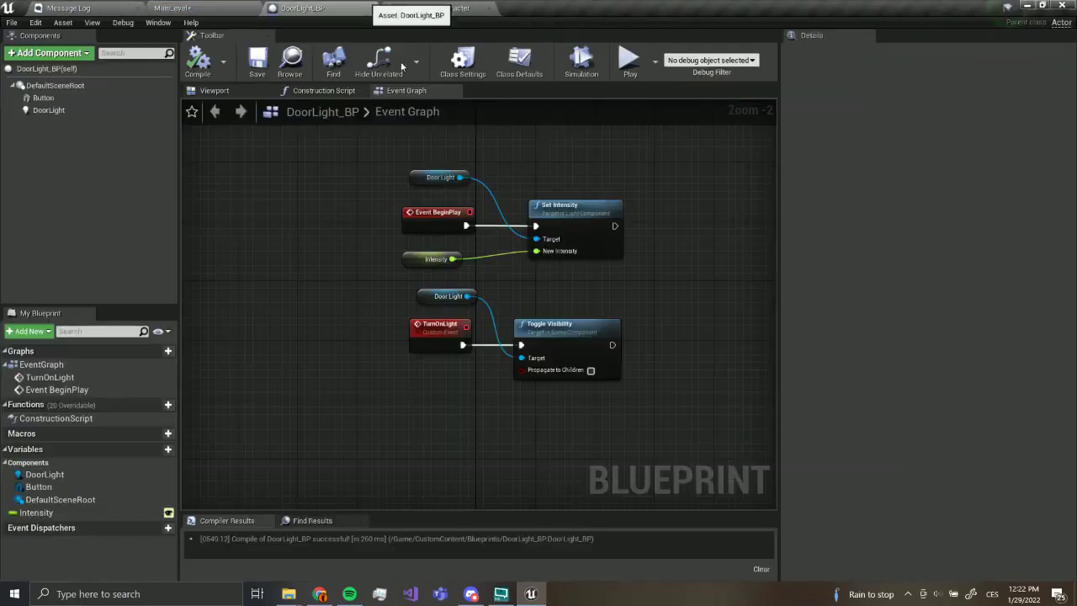
click(221, 90)
click(610, 272)
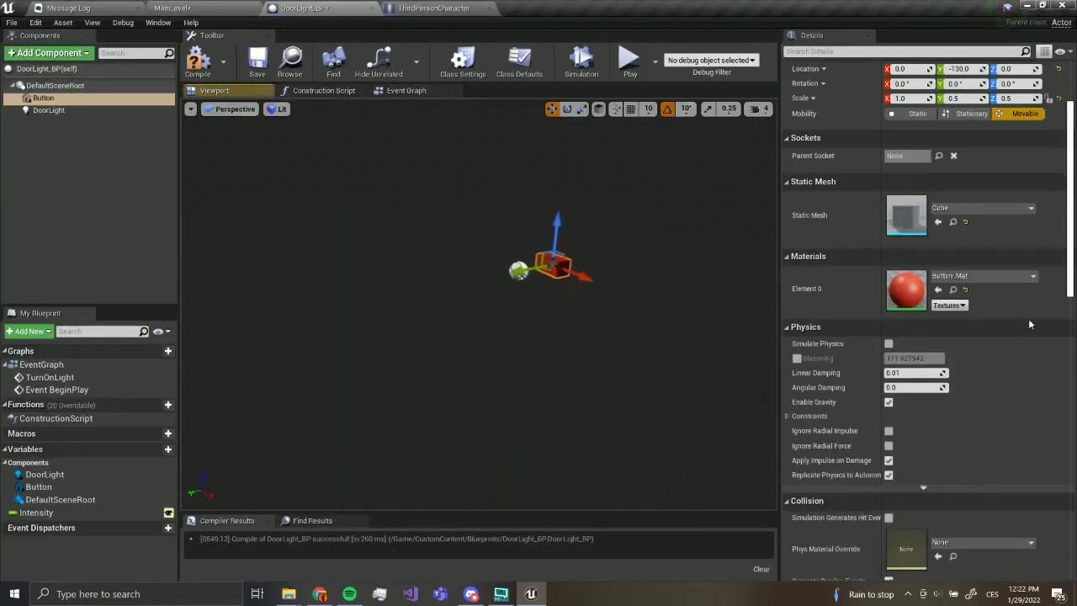
click(173, 8)
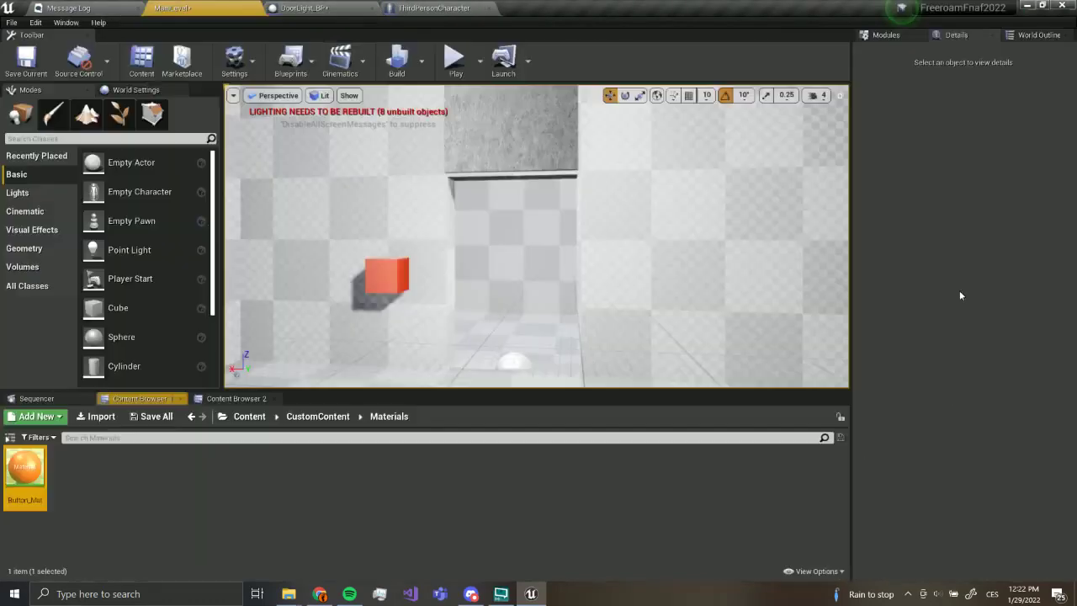
- Duplicate the Button_Mat material as Button_Mat2
right_click(25, 471)
click(93, 232)
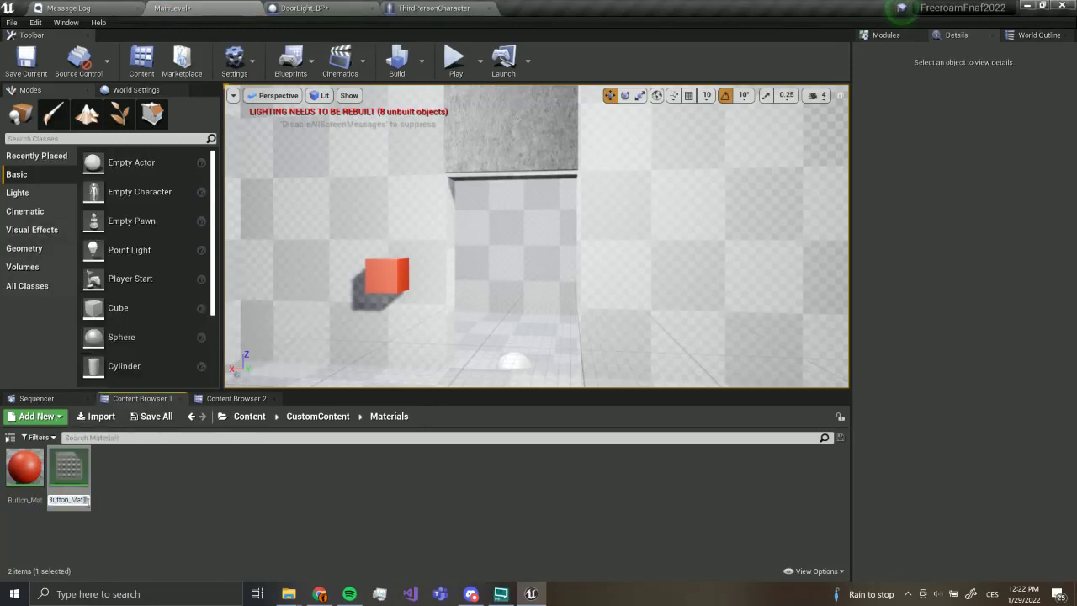
key(Return)
- Change Button_Mat2's base color constant to blue (0, 0.0128, 0.338), apply the change, and close the material
double_click(69, 467)
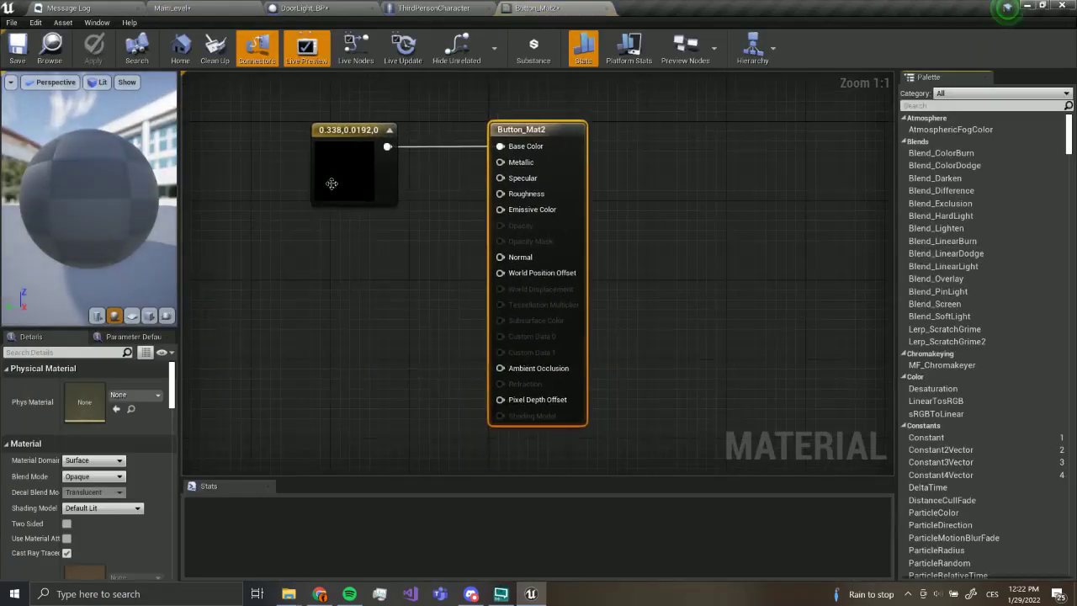
double_click(331, 177)
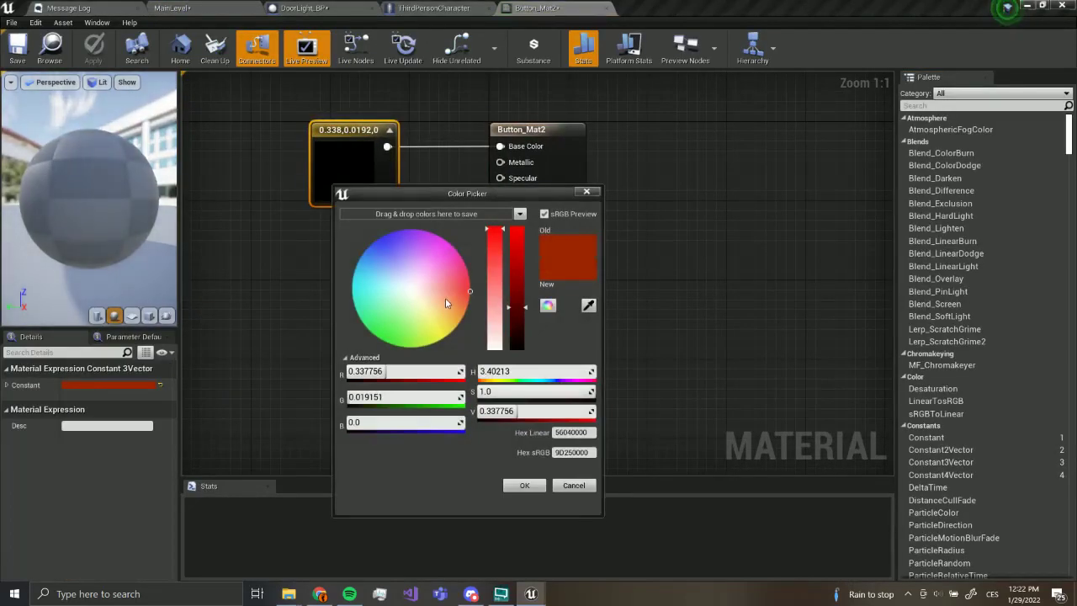
drag(446, 300, 358, 204)
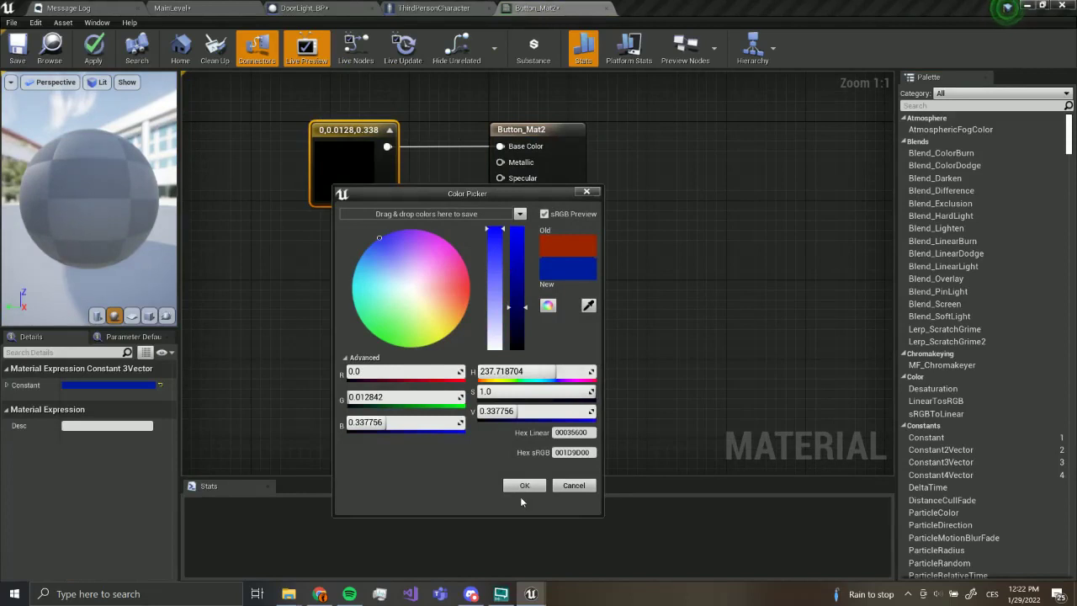
click(523, 486)
click(94, 49)
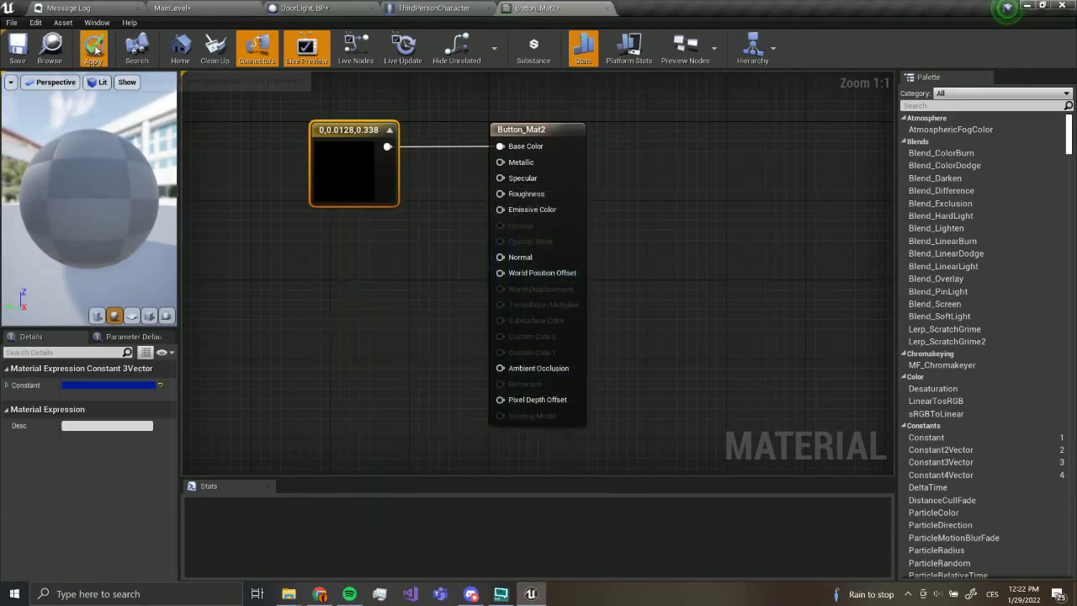
click(606, 10)
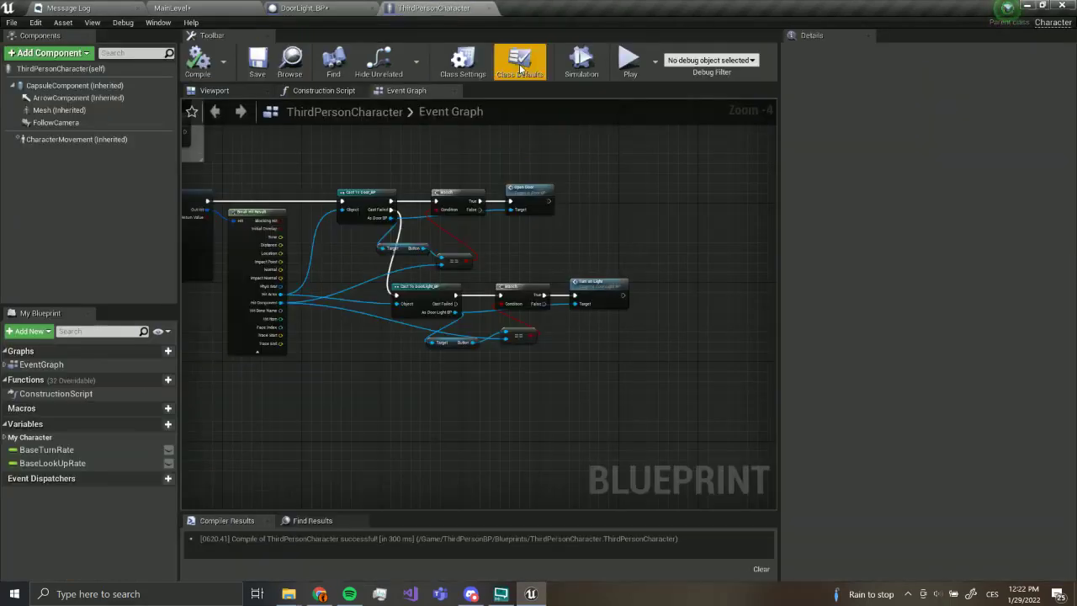
- Assign Button_Mat2 to the Button component of DoorLight_BP
click(221, 7)
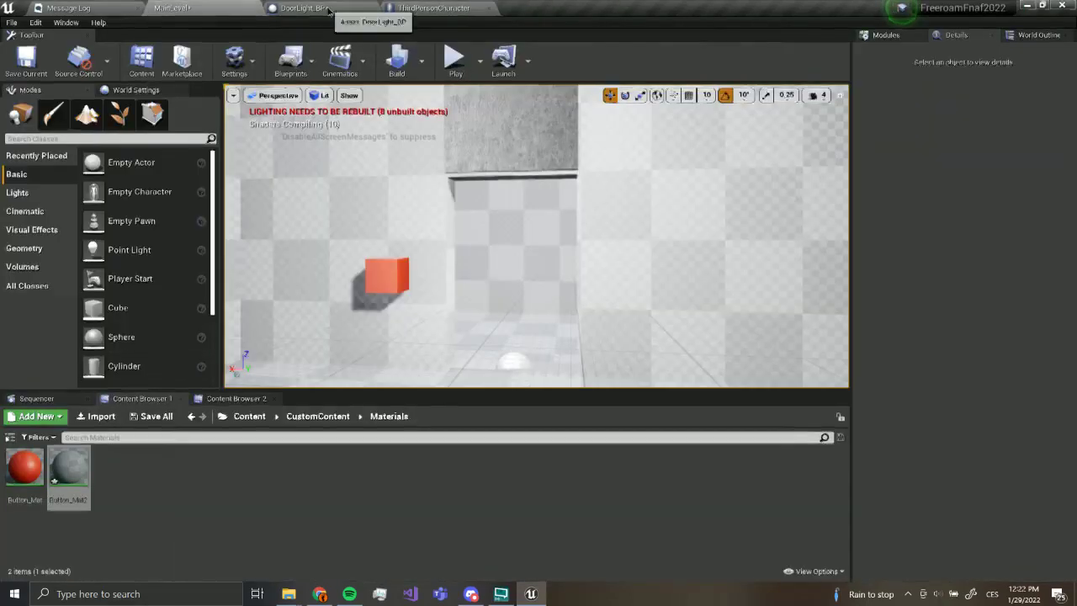
click(320, 8)
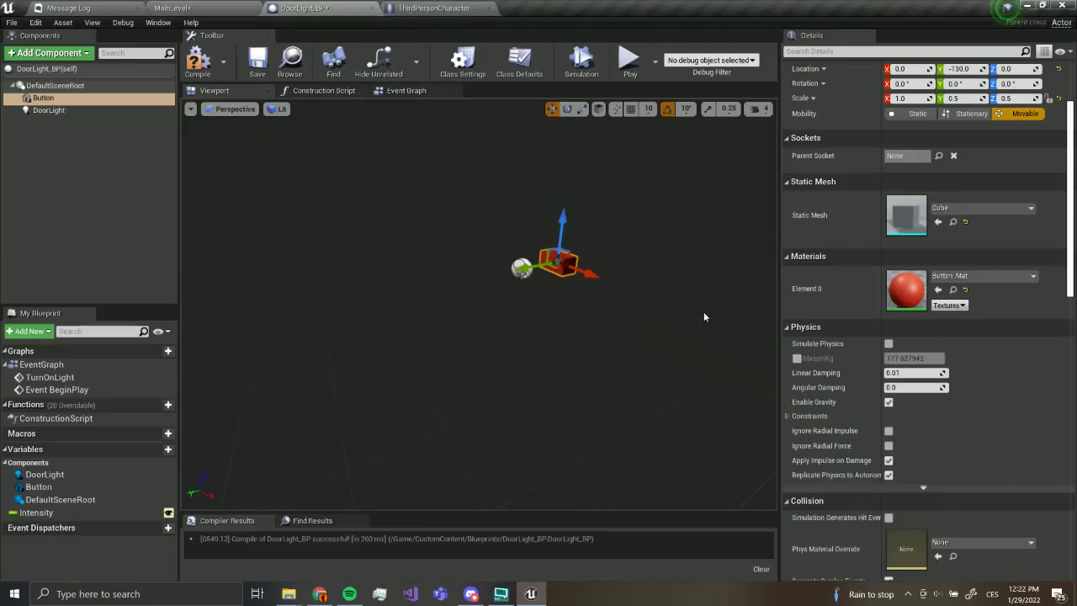
click(939, 290)
click(958, 278)
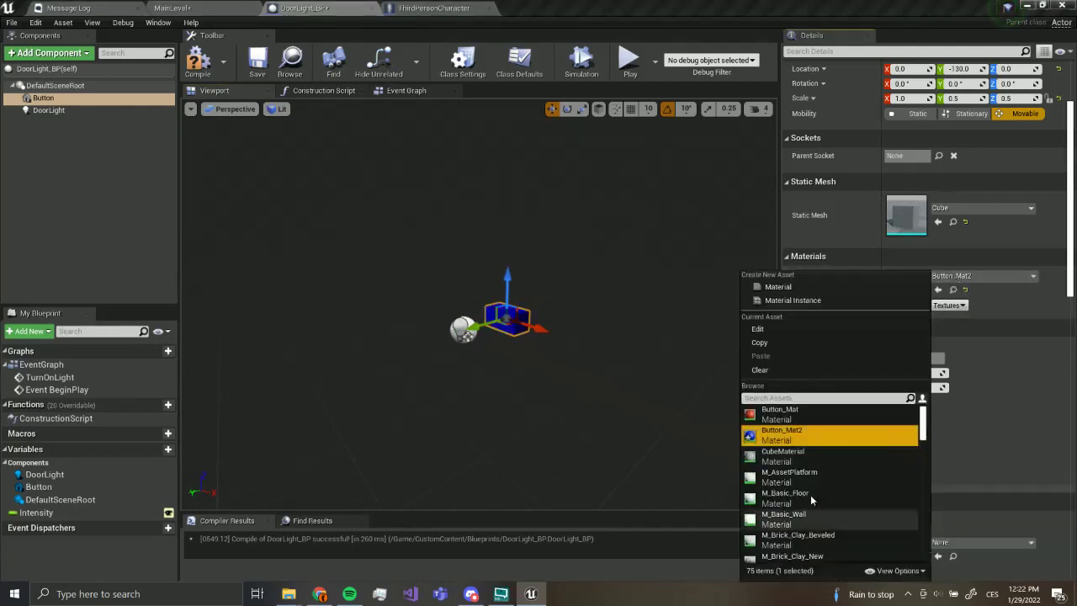
click(561, 300)
mouse_move(561, 300)
right_down()
mouse_move(589, 301)
mouse_move(543, 301)
right_up()
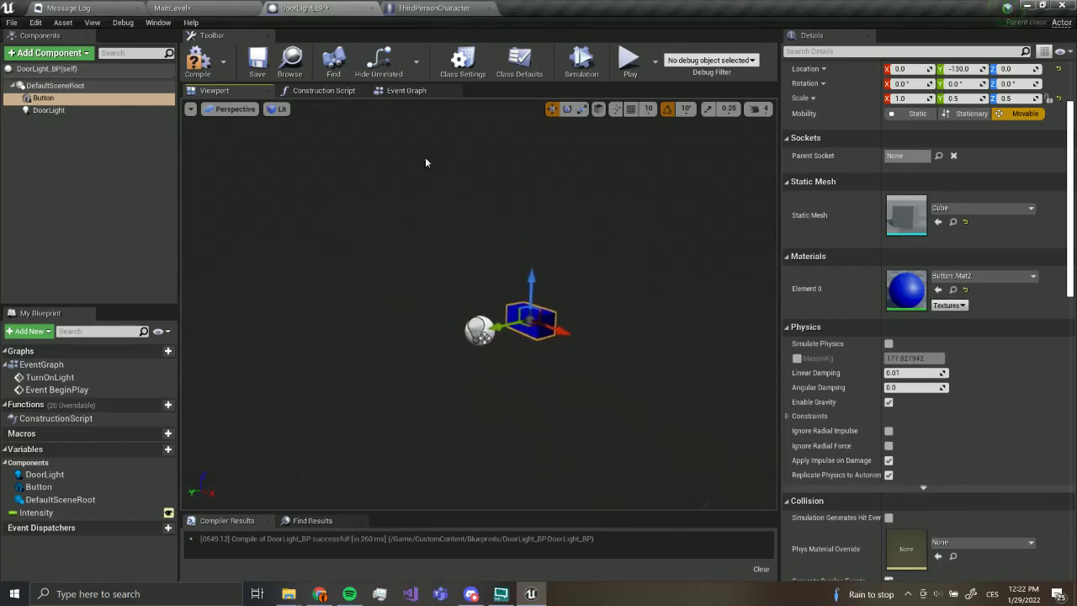
- Place a DoorLight_BP instance from the CustomContent Blueprints folder on the floor near the doorway in MainLevel
click(218, 7)
right_drag(510, 190, 581, 188)
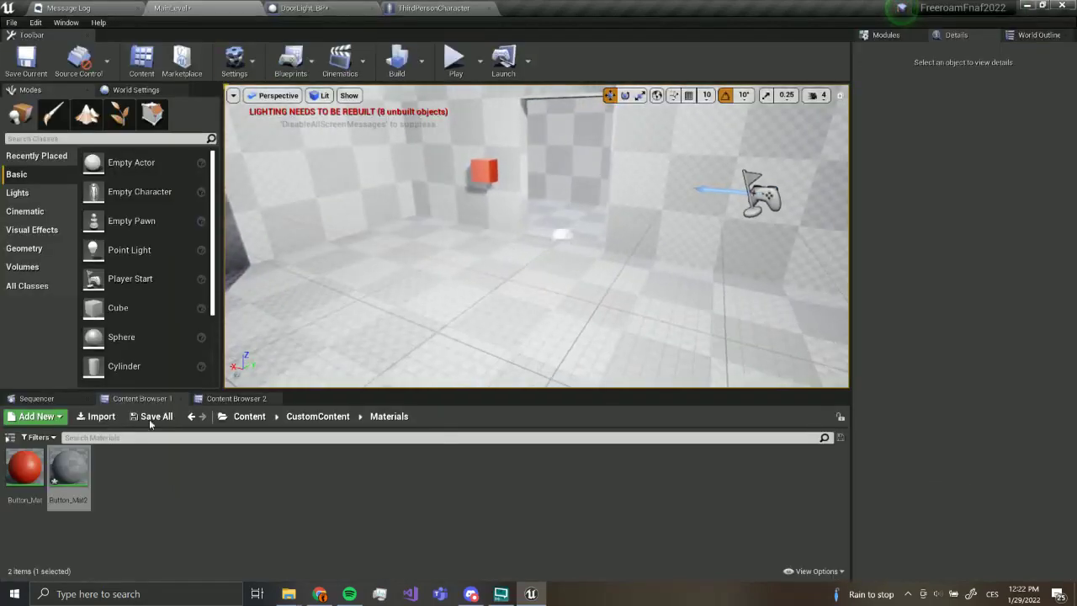
click(344, 418)
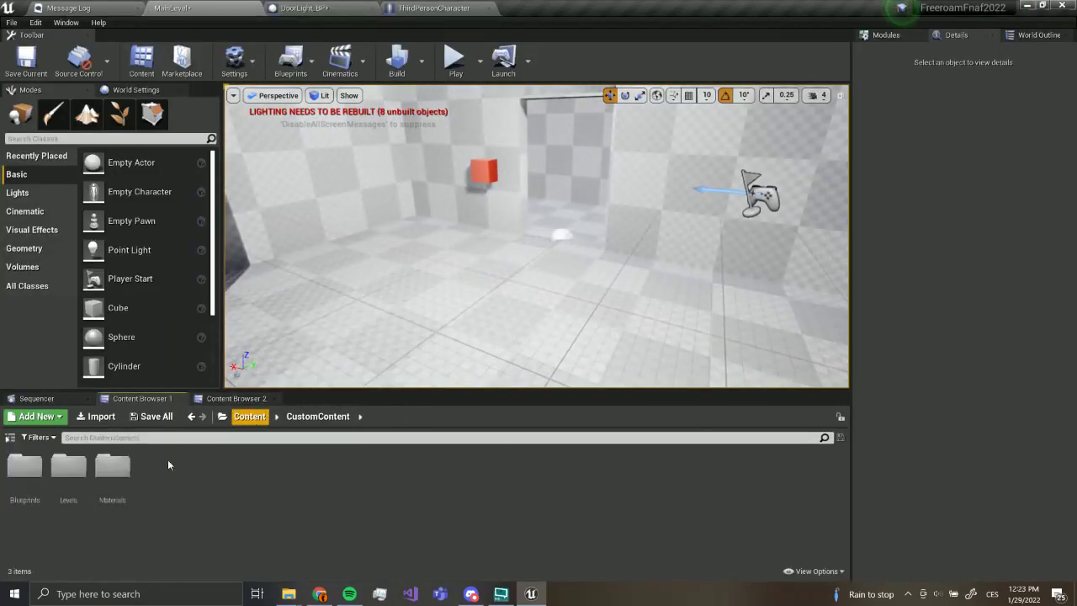
double_click(24, 467)
drag(24, 467, 547, 217)
- Rotate the placed DoorLight_BP to 90° around Z
key(w)
right_drag(547, 221, 585, 206)
key(e)
mouse_move(541, 274)
mouse_down()
mouse_move(492, 274)
mouse_move(522, 278)
mouse_up()
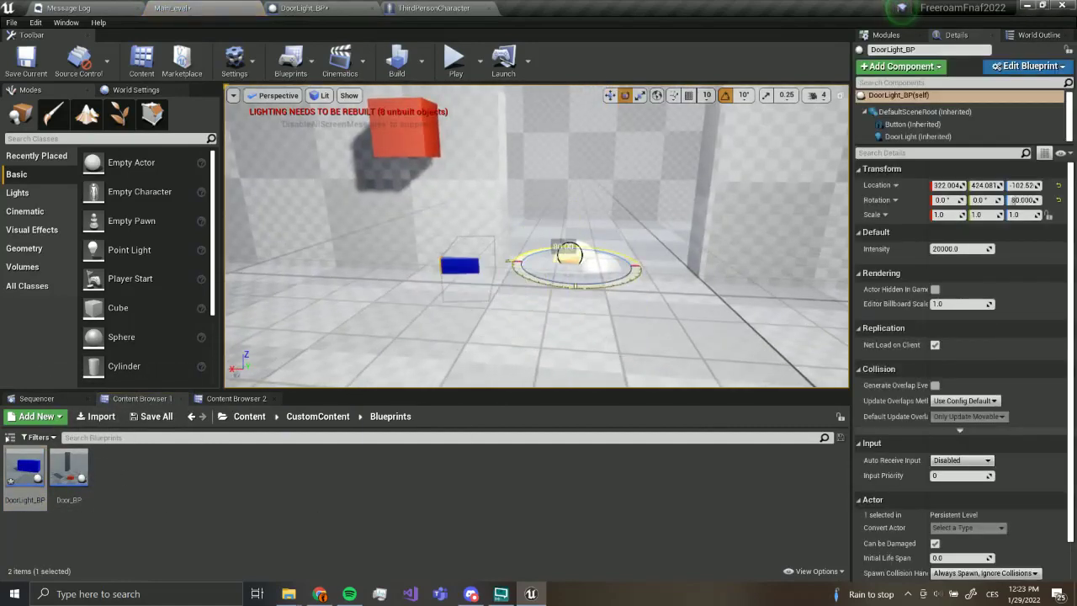
key(w)
key(d)
right_drag(582, 249, 543, 262)
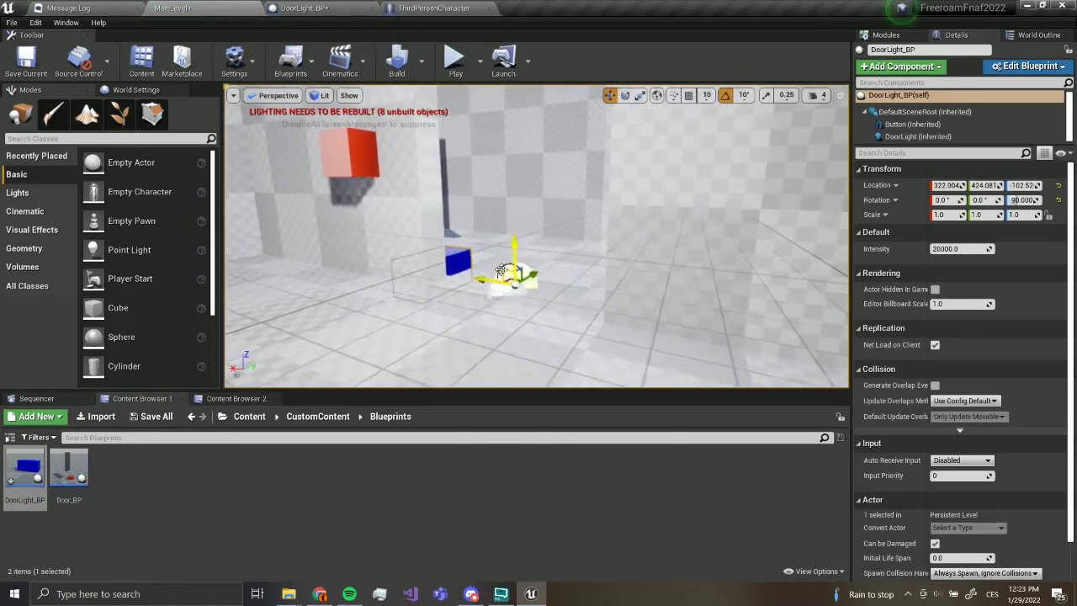
- Move DoorLight_BP to about (356, 376, -17) so its blue button sits on the wall directly below the red door button
drag(514, 285, 444, 212)
key(d)
right_drag(445, 212, 383, 210)
key(a)
key(w)
key(d)
drag(712, 273, 707, 272)
key(a)
right_drag(706, 272, 836, 272)
key(s)
drag(537, 260, 598, 268)
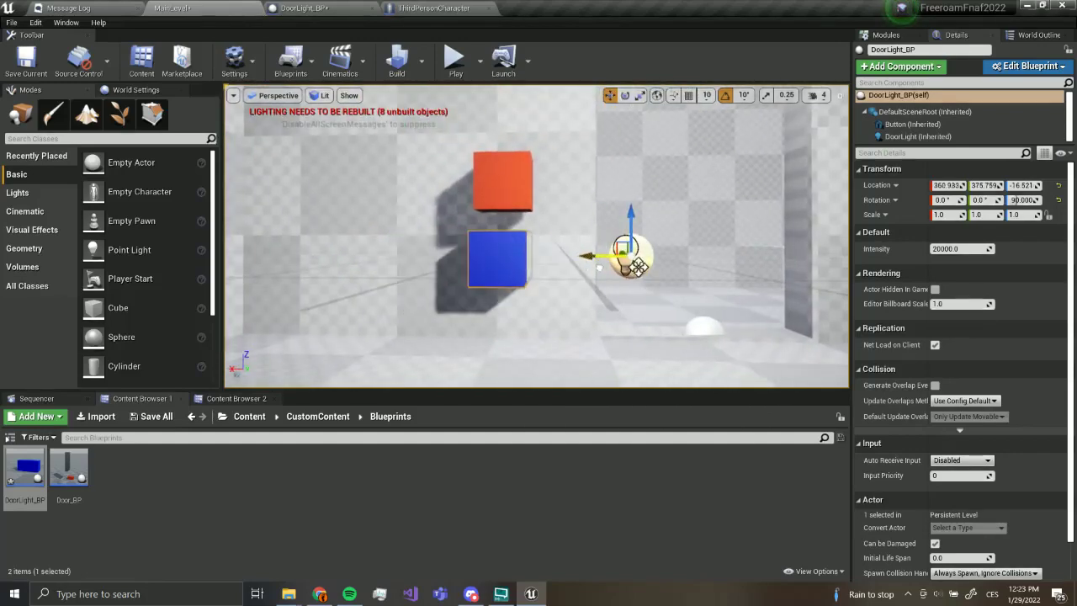
right_drag(598, 256, 583, 252)
key(s)
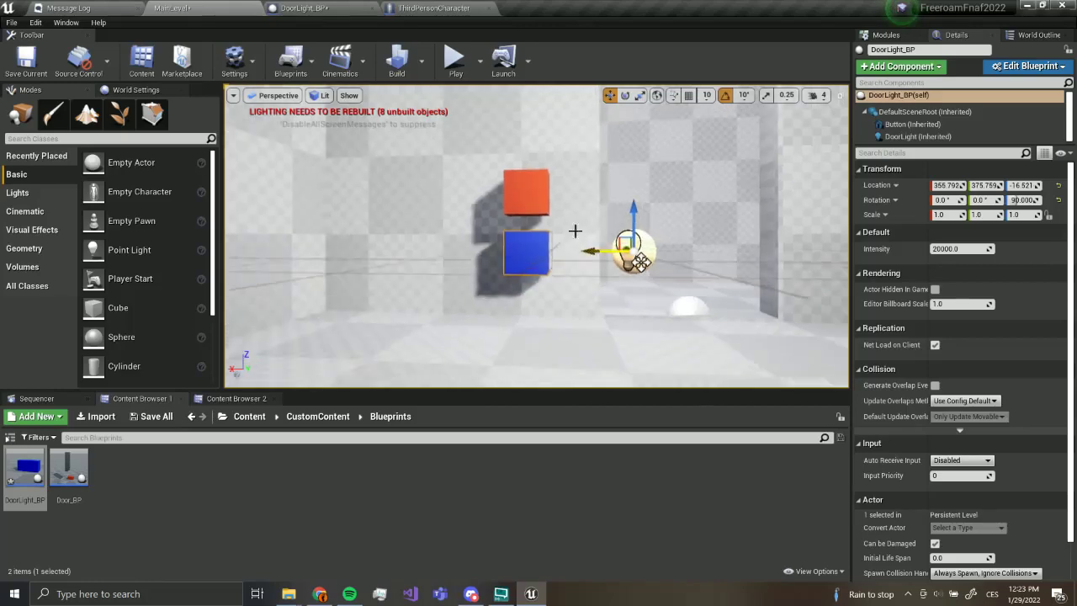
- Select the door together with DoorLight_BP and raise both by about 45 units
ctrl+click(534, 184)
drag(640, 242, 640, 224)
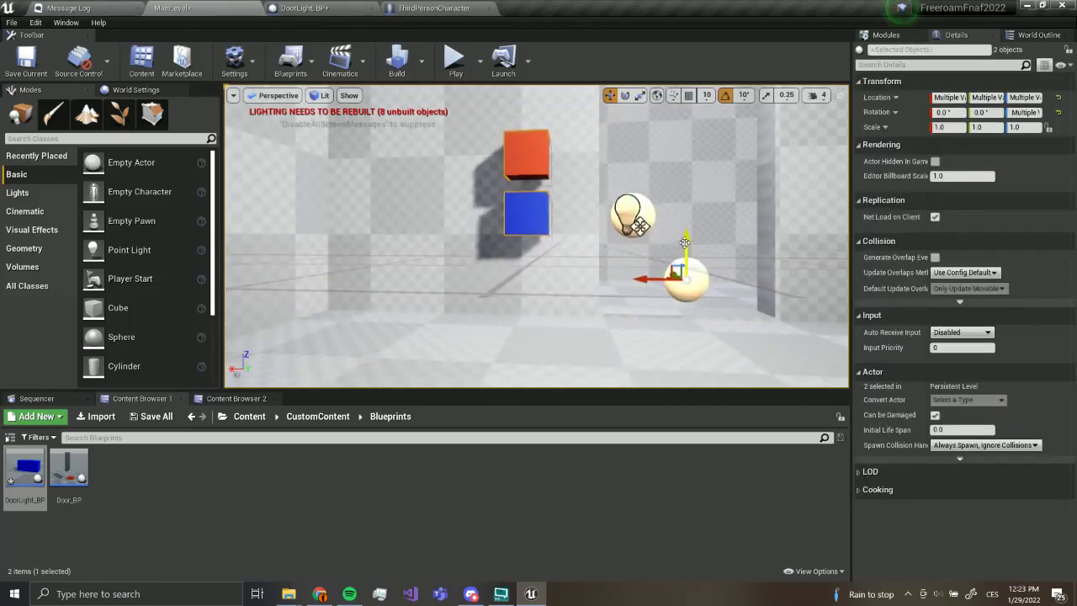
right_drag(648, 220, 656, 216)
right_drag(737, 252, 577, 264)
- Move DoorLight_BP's DoorLight component out into the hallway, to about (135, -681, 63) relative to the actor
click(578, 263)
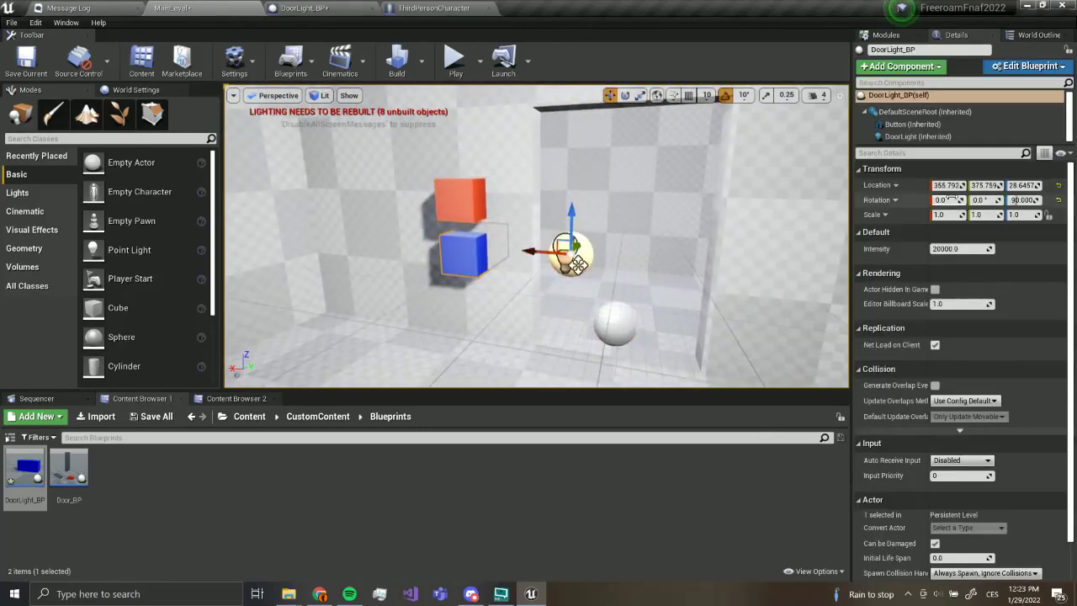
click(919, 137)
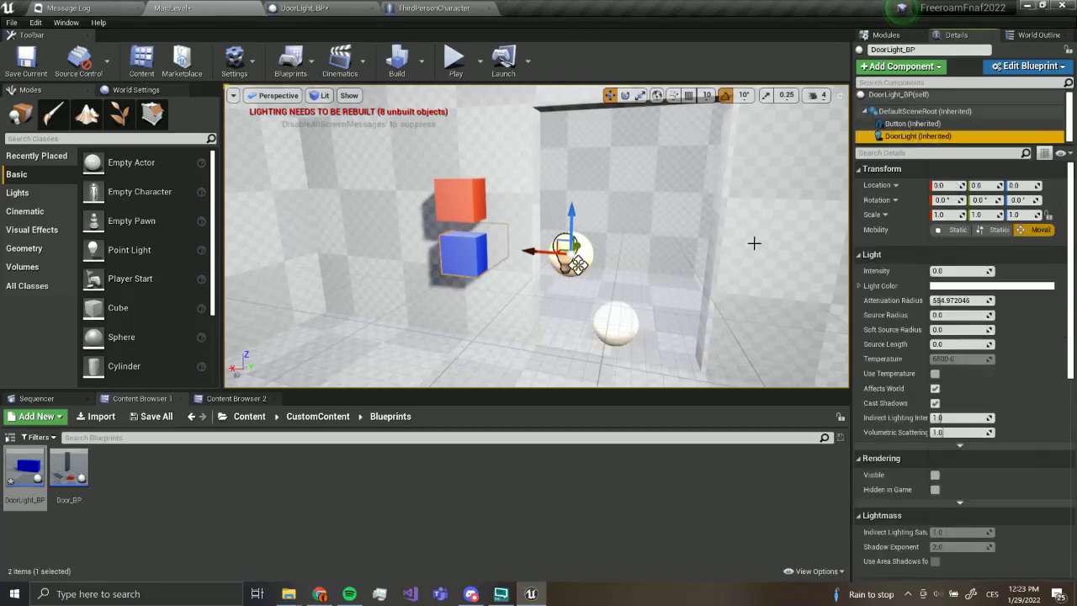
right_drag(509, 269, 509, 270)
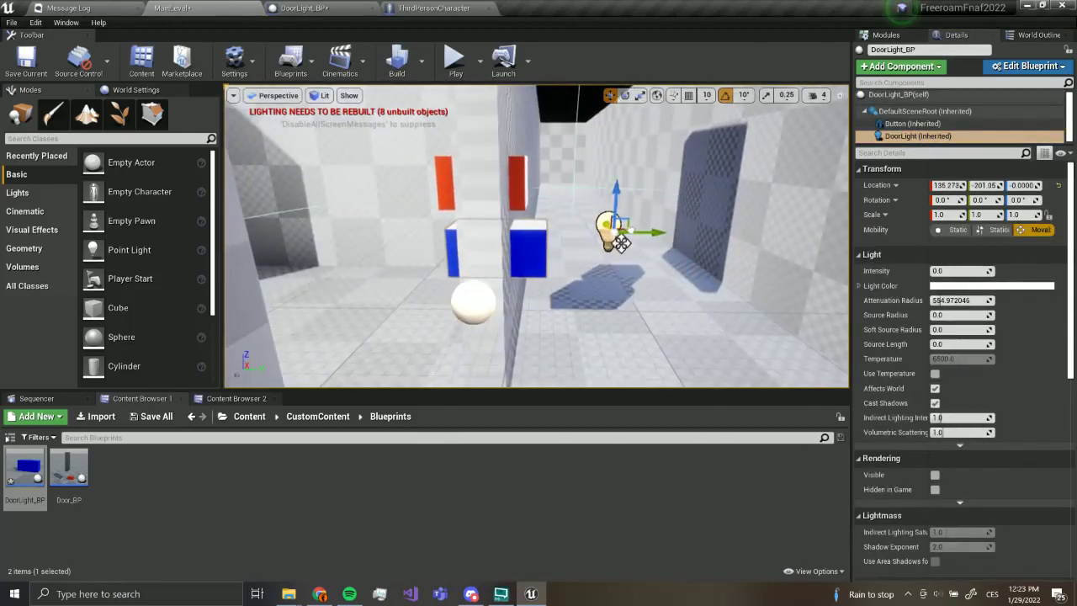
right_drag(617, 184, 617, 184)
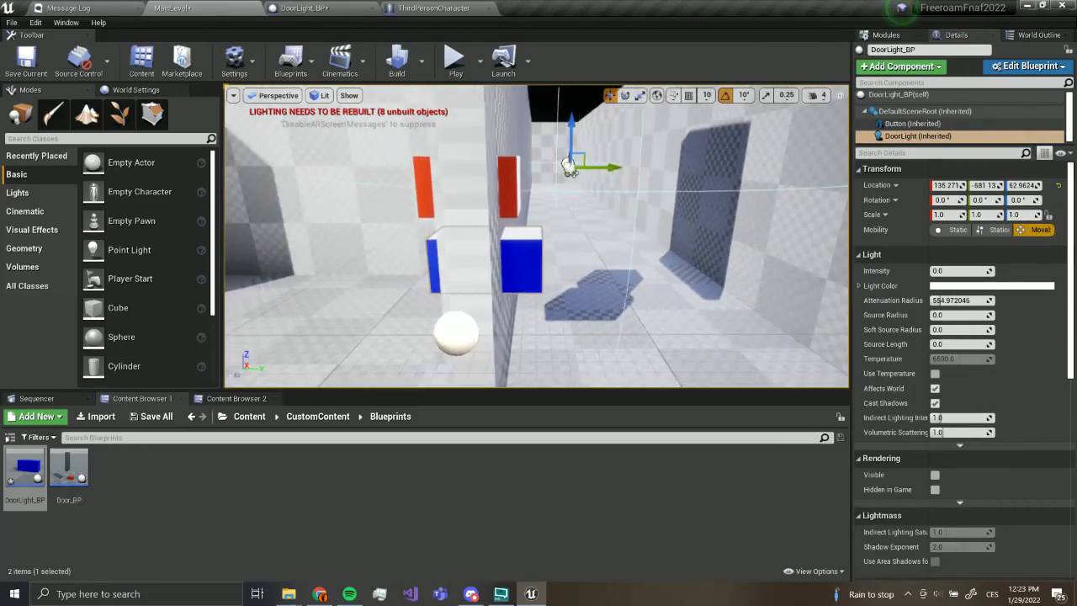
- Examine the DoorLight component's light, rendering and performance properties and the DoorLight_BP actor's own Intensity setting
scroll(946, 370, down, 4)
scroll(946, 370, up, 4)
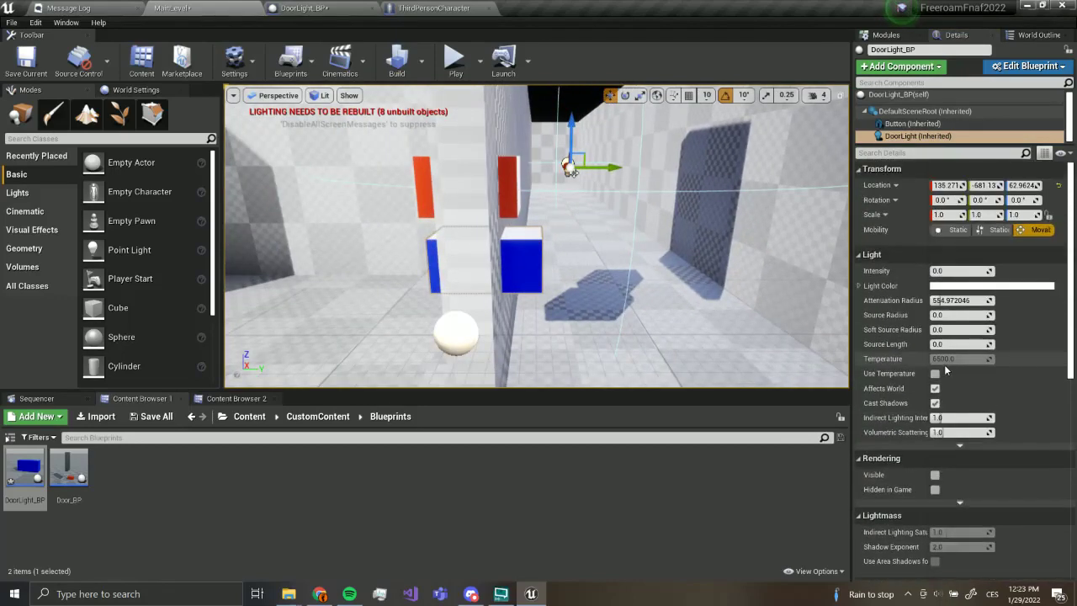
scroll(947, 311, down, 1)
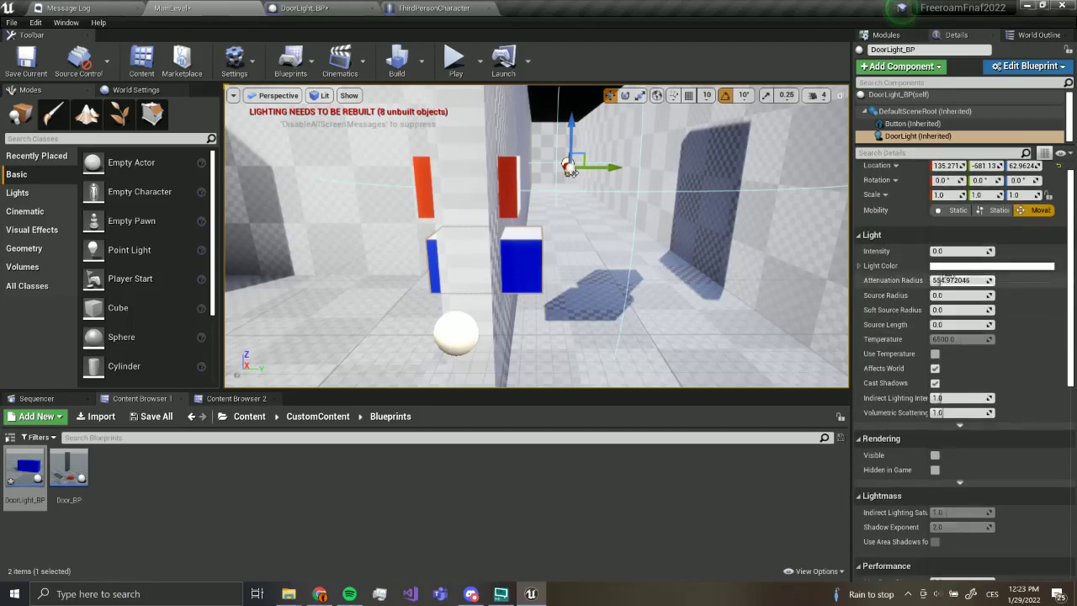
scroll(926, 358, down, 6)
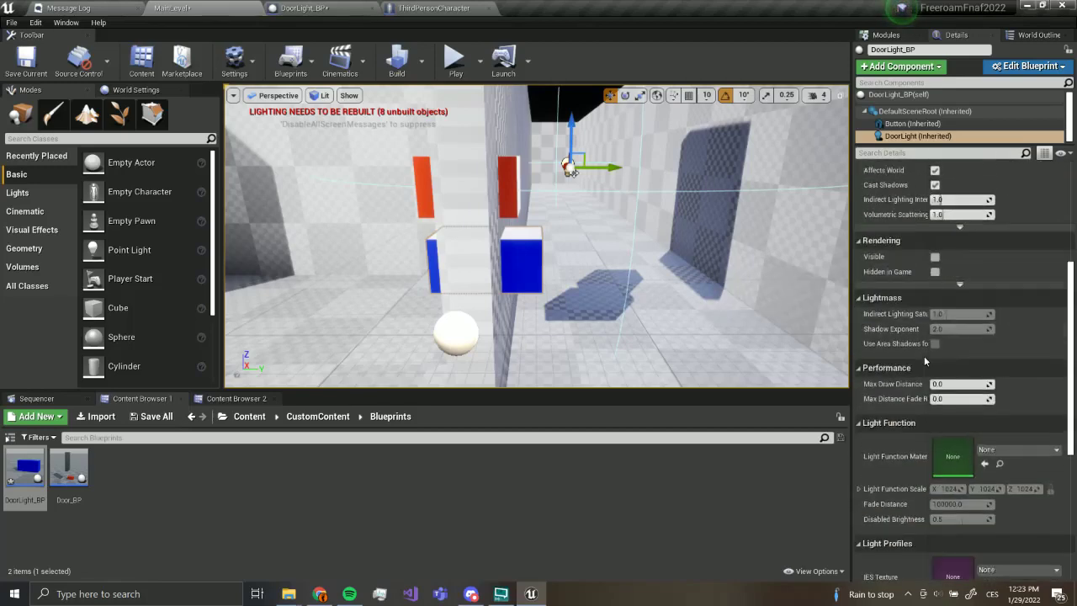
scroll(930, 356, down, 5)
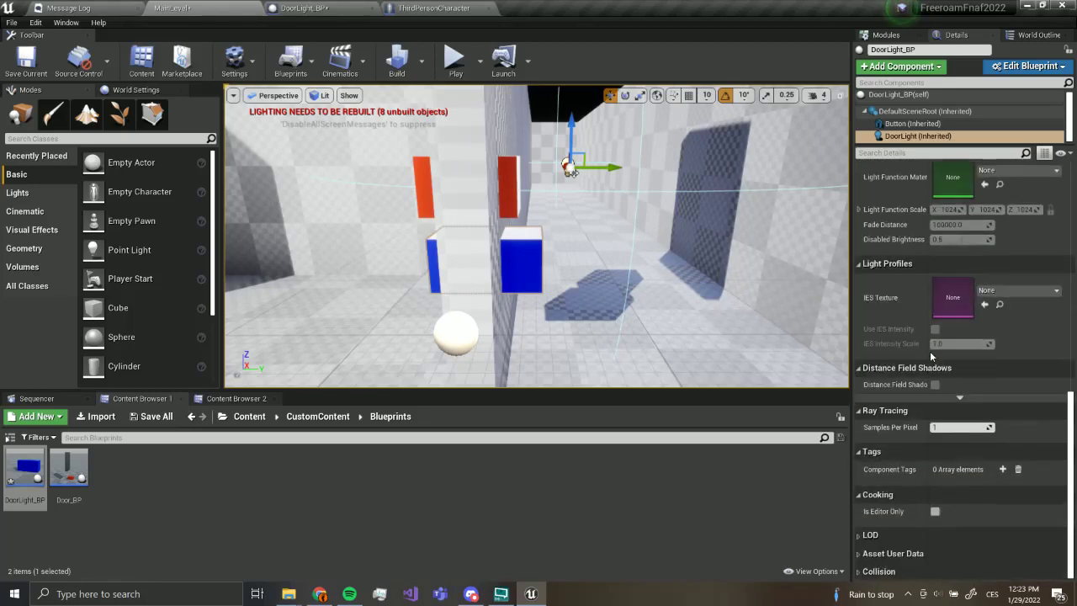
scroll(934, 387, up, 10)
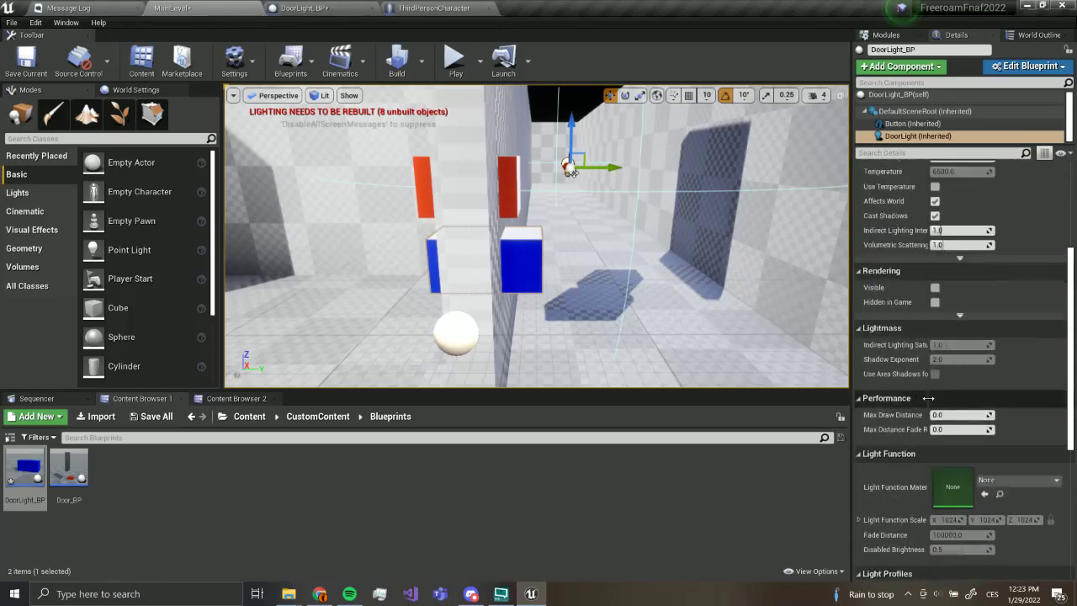
scroll(930, 395, up, 3)
scroll(926, 366, up, 2)
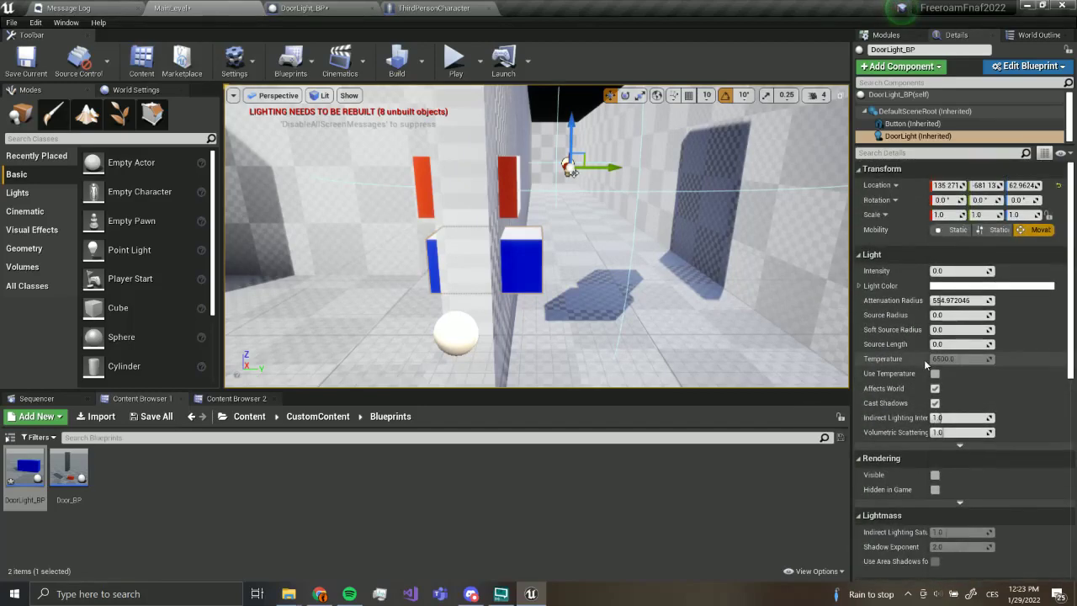
click(905, 97)
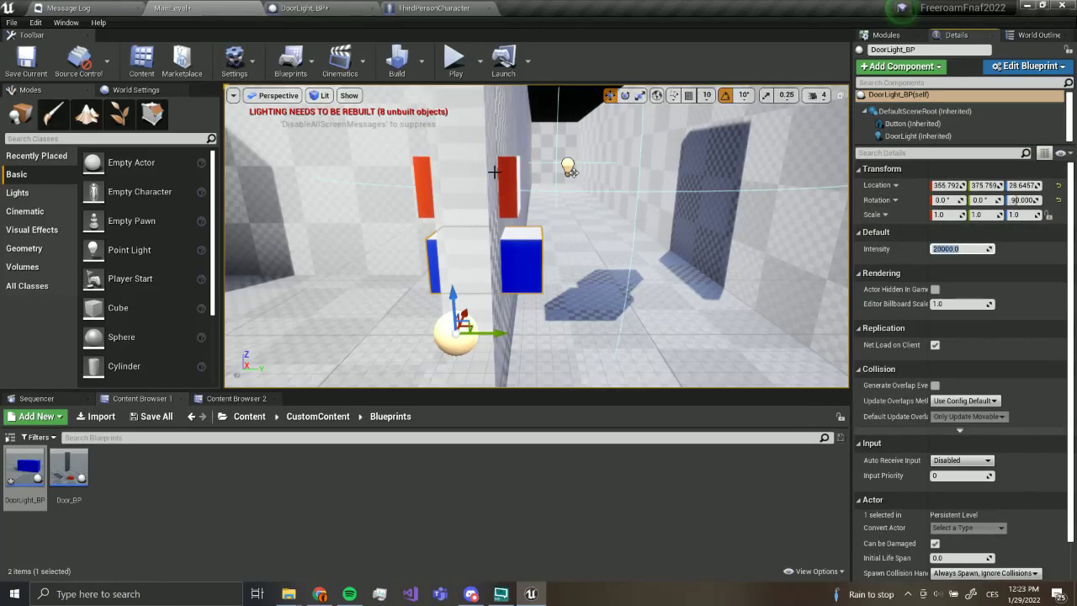
click(426, 64)
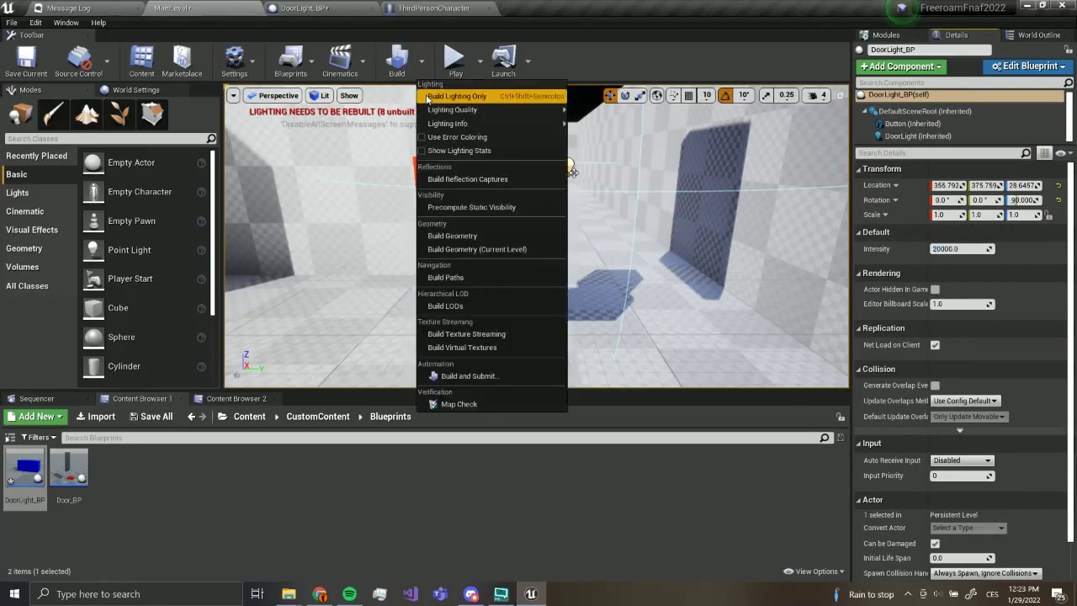
mouse_move(339, 143)
right_down()
mouse_move(311, 143)
mouse_move(328, 145)
right_up()
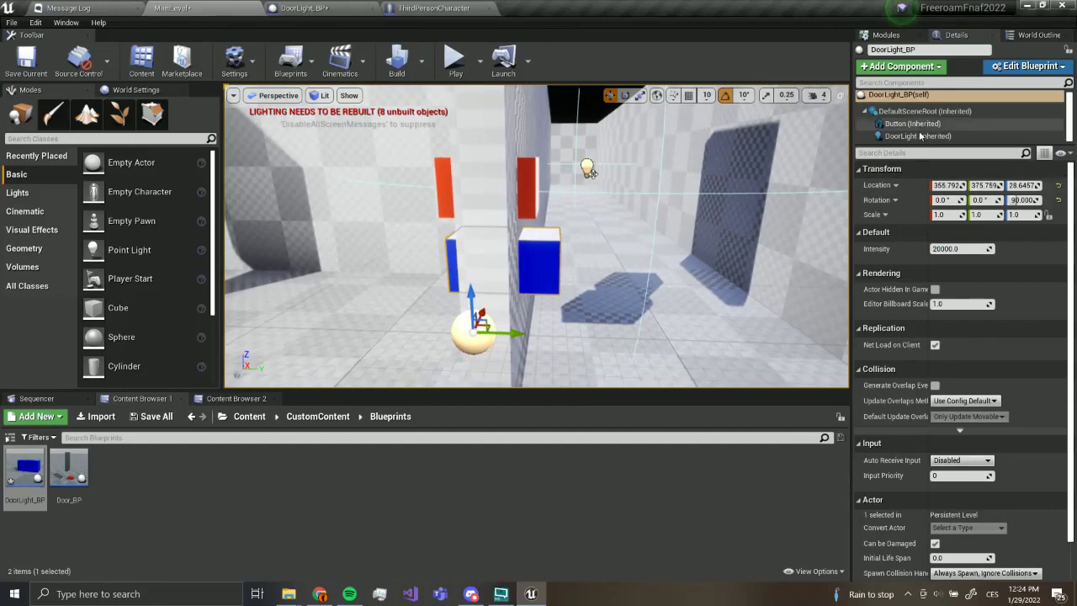
click(915, 136)
right_drag(564, 211, 502, 233)
key(ctrl+w)
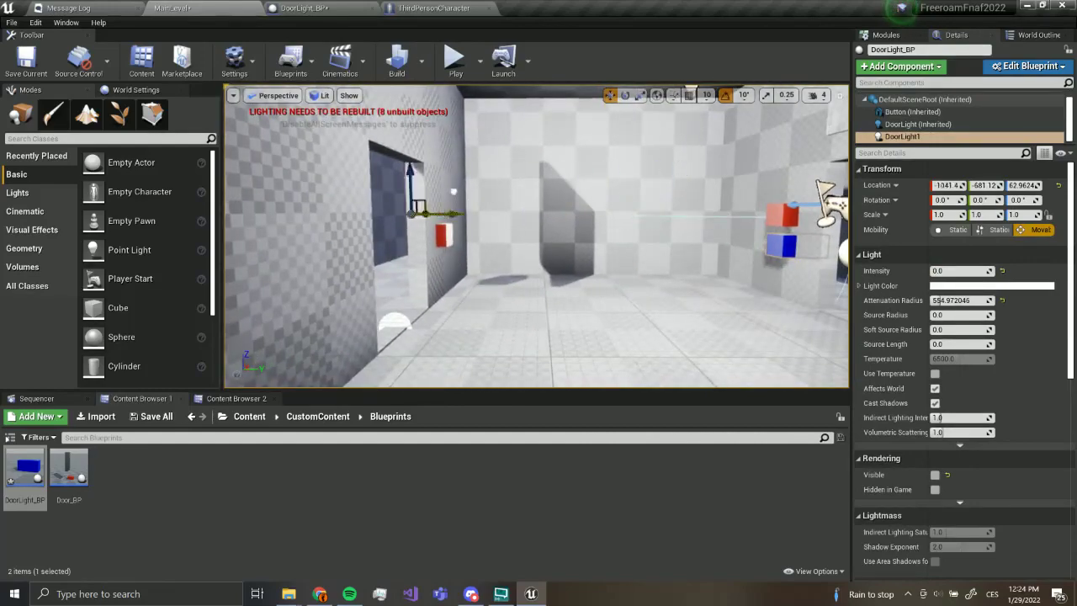
drag(454, 193, 450, 216)
mouse_move(450, 215)
right_down()
mouse_move(378, 217)
mouse_move(450, 215)
right_up()
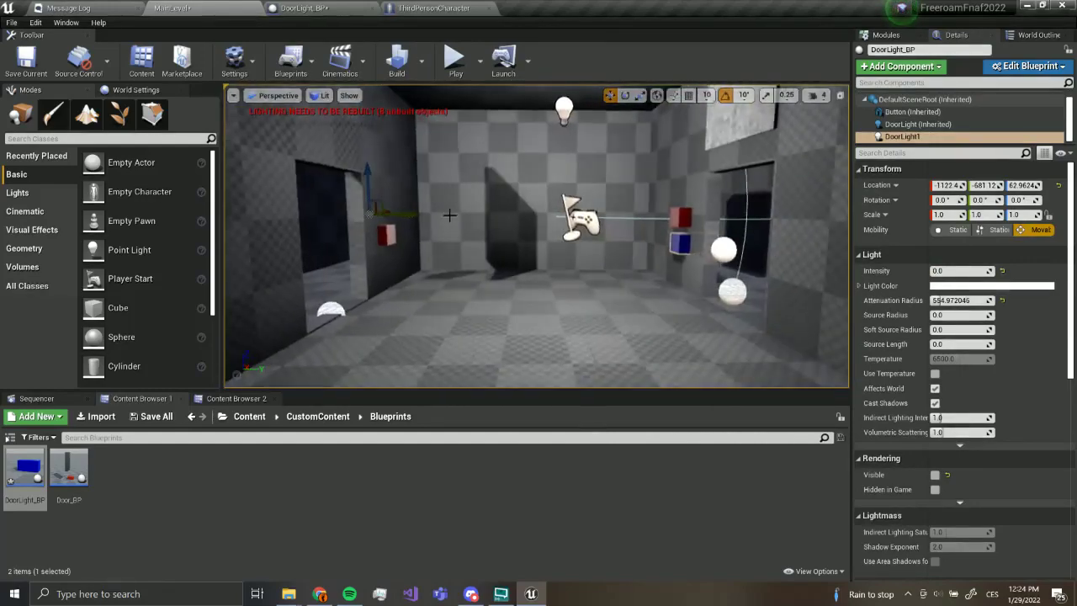
key(ctrl+z)
right_drag(462, 255, 645, 268)
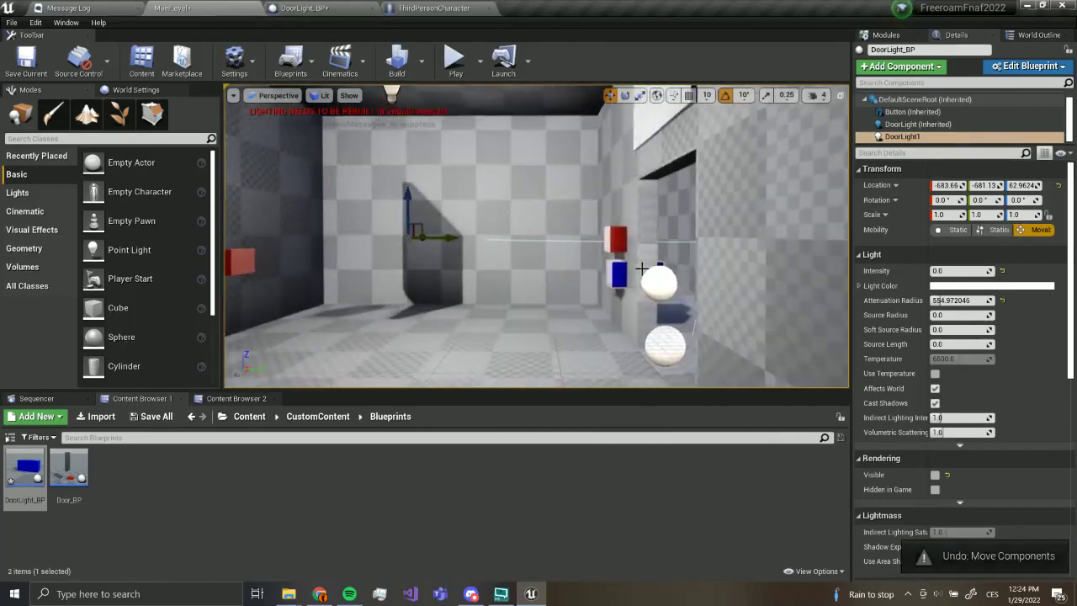
click(914, 138)
key(Delete)
click(915, 137)
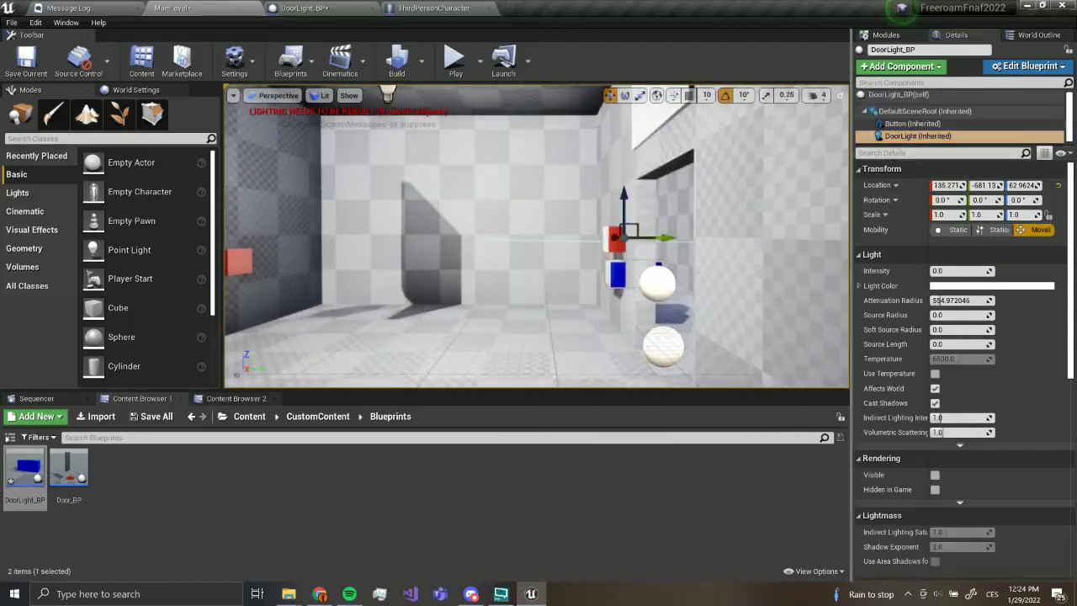
- Duplicate the whole DoorLight_BP actor to the opposite doorway at about Y -463, with its blue button directly below the red door button
right_drag(782, 160, 842, 143)
click(887, 94)
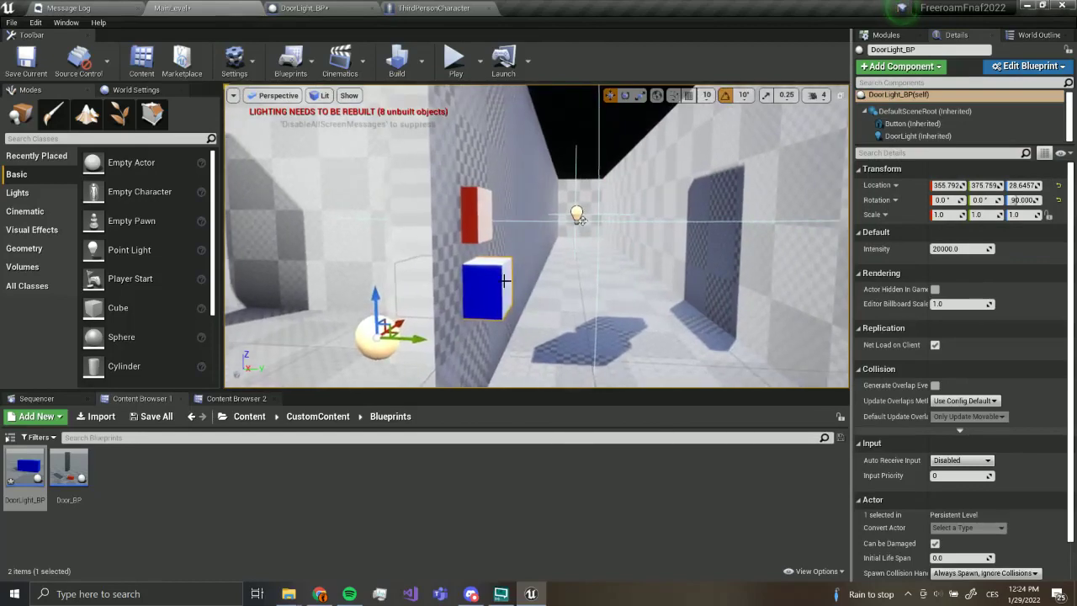
key(ctrl+w)
right_drag(724, 269, 671, 276)
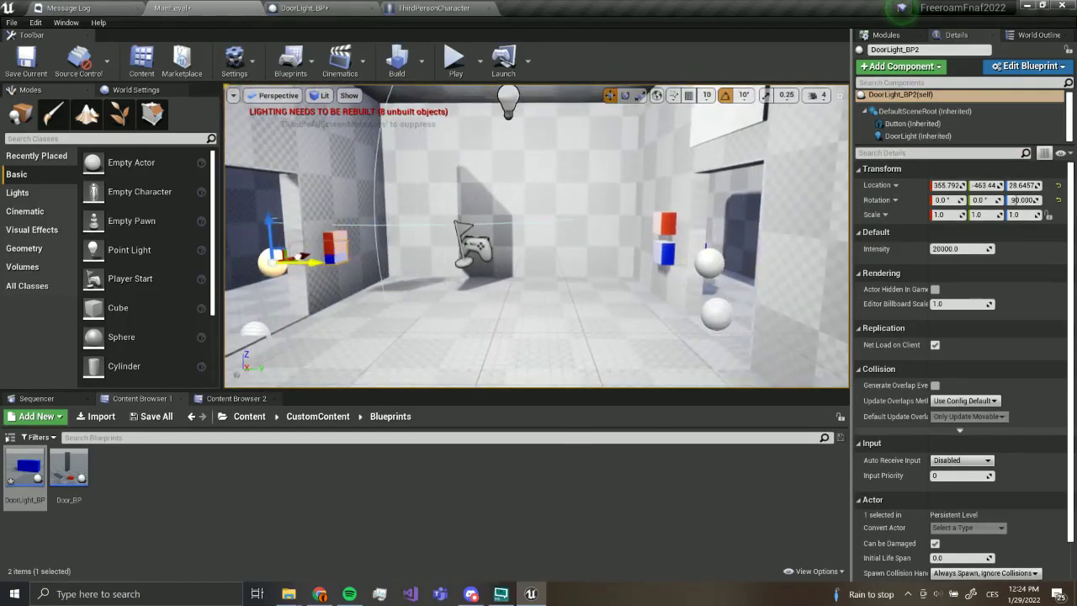
right_drag(384, 258, 361, 258)
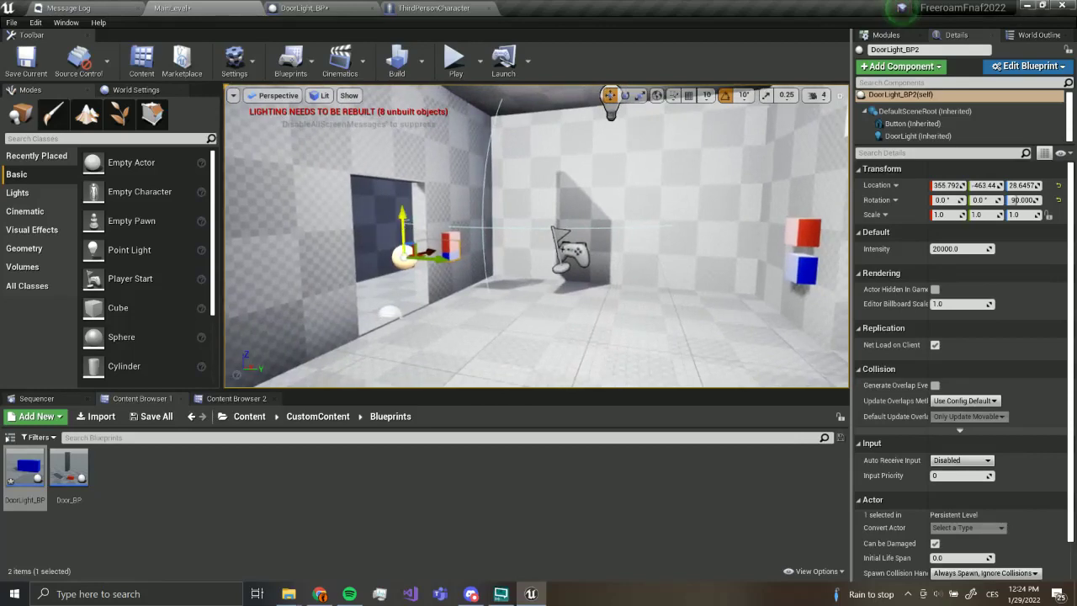
drag(403, 215, 403, 241)
- Move the duplicated actor's DoorLight component out into its own hallway, to about (-196, -681, 63) relative to the actor
click(948, 136)
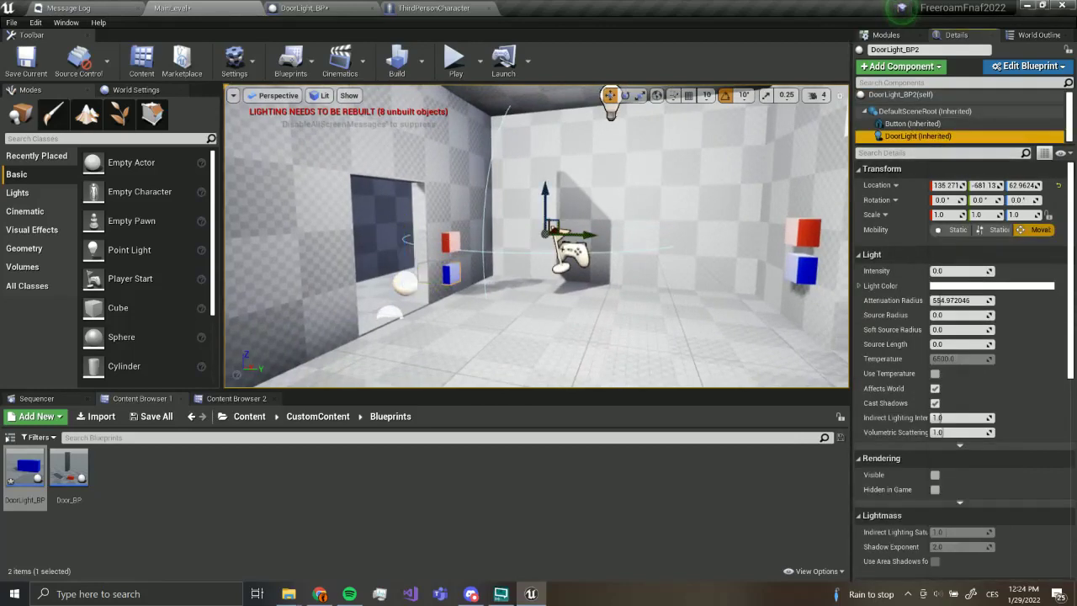
right_drag(682, 250, 521, 250)
drag(672, 244, 656, 240)
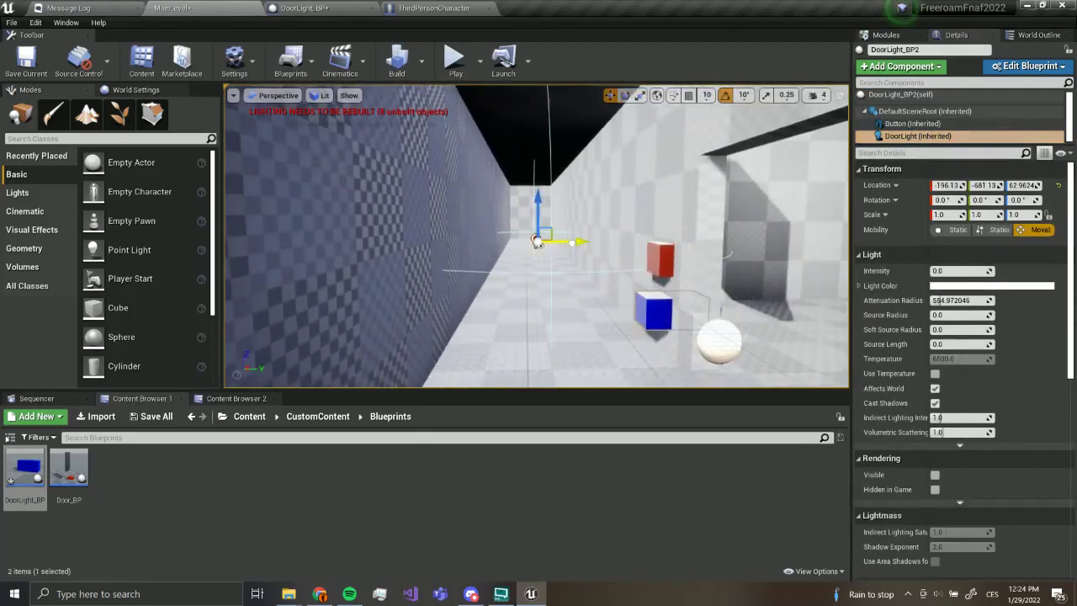
- Build only the lighting for the level
right_drag(543, 208, 528, 204)
click(423, 66)
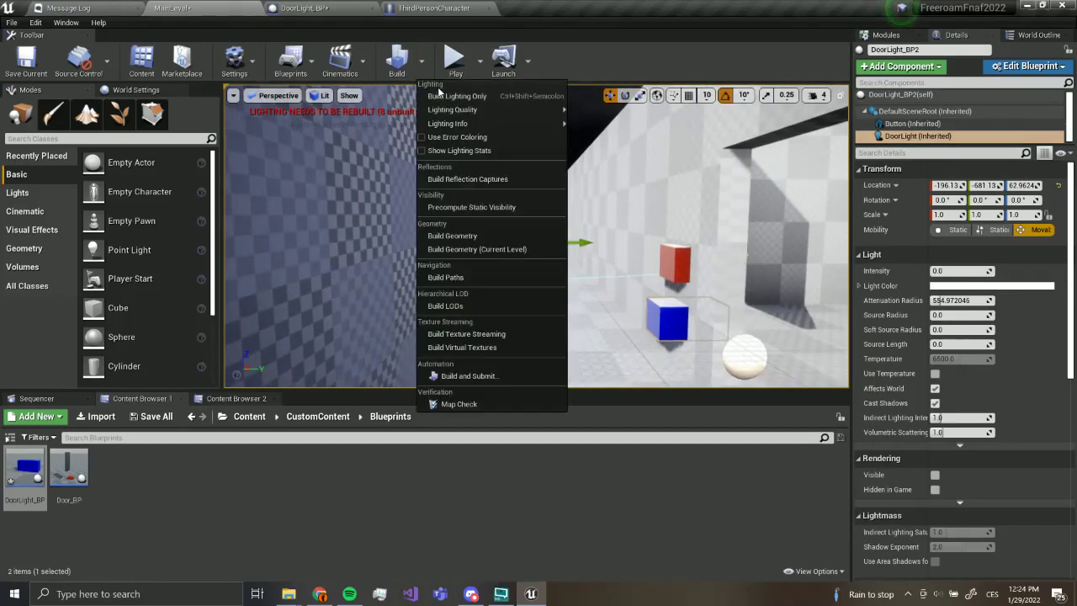
click(450, 95)
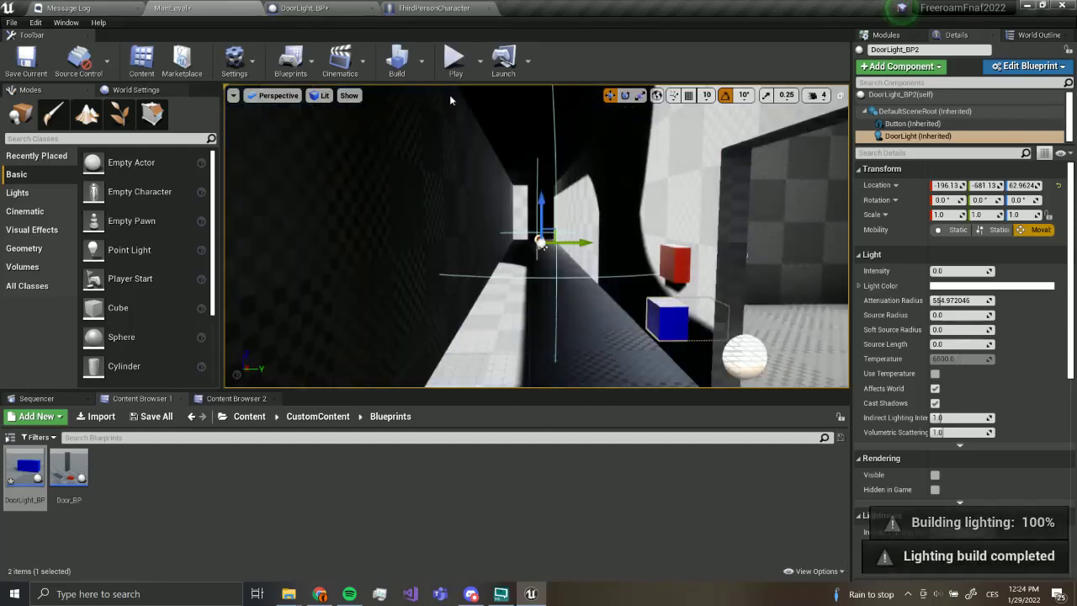
right_click(444, 127)
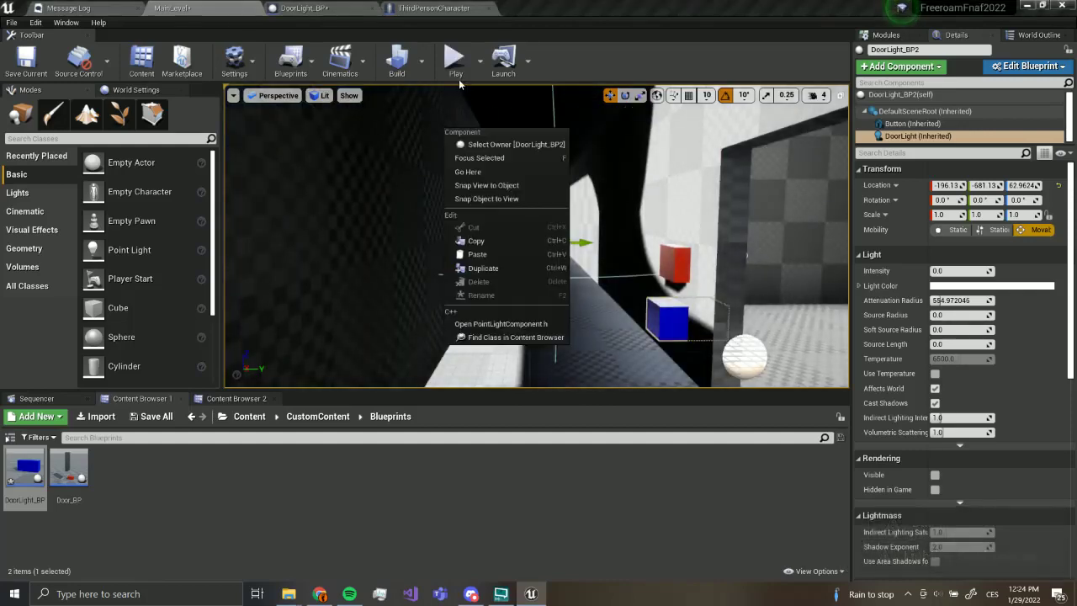
right_drag(568, 237, 569, 285)
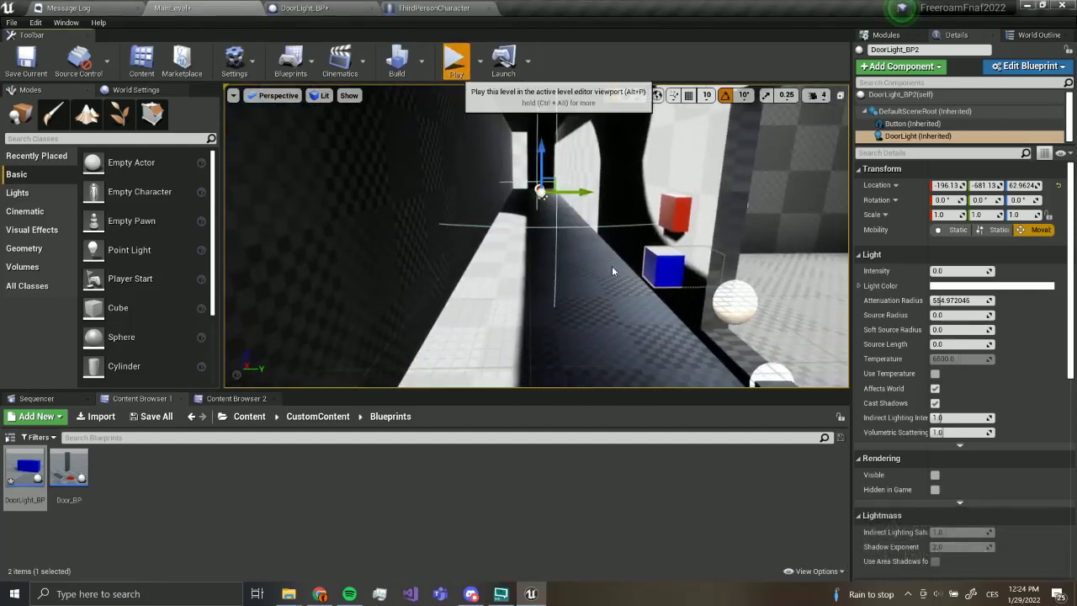
- Play the level and toggle the hallway light repeatedly with the blue button at the duplicated DoorLight's doorway
click(455, 59)
key(w)
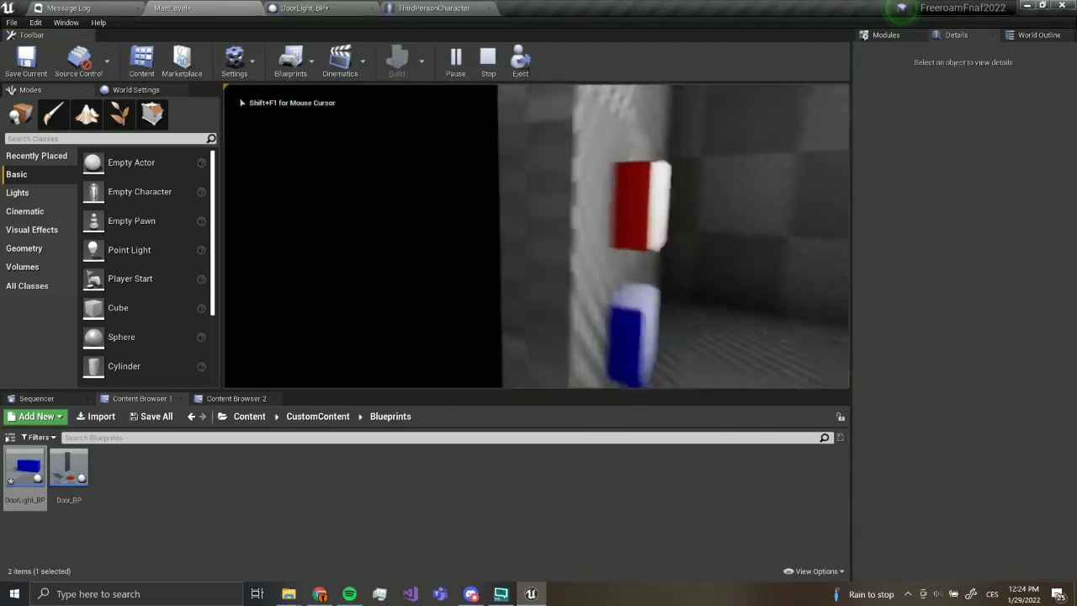
key(s)
key(e)
key(a)
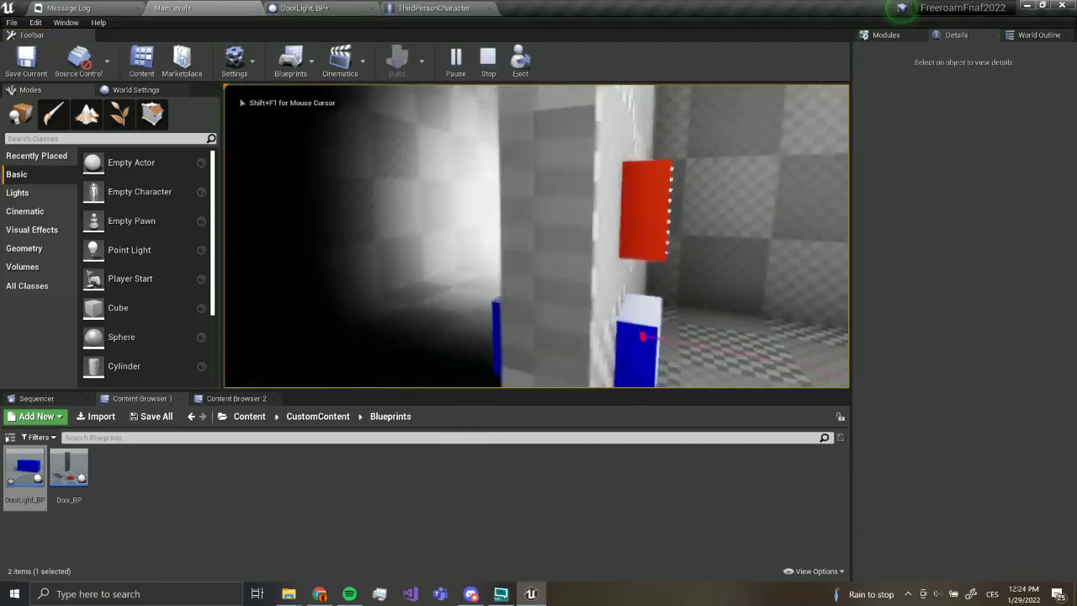
key(d)
key(s)
key(w)
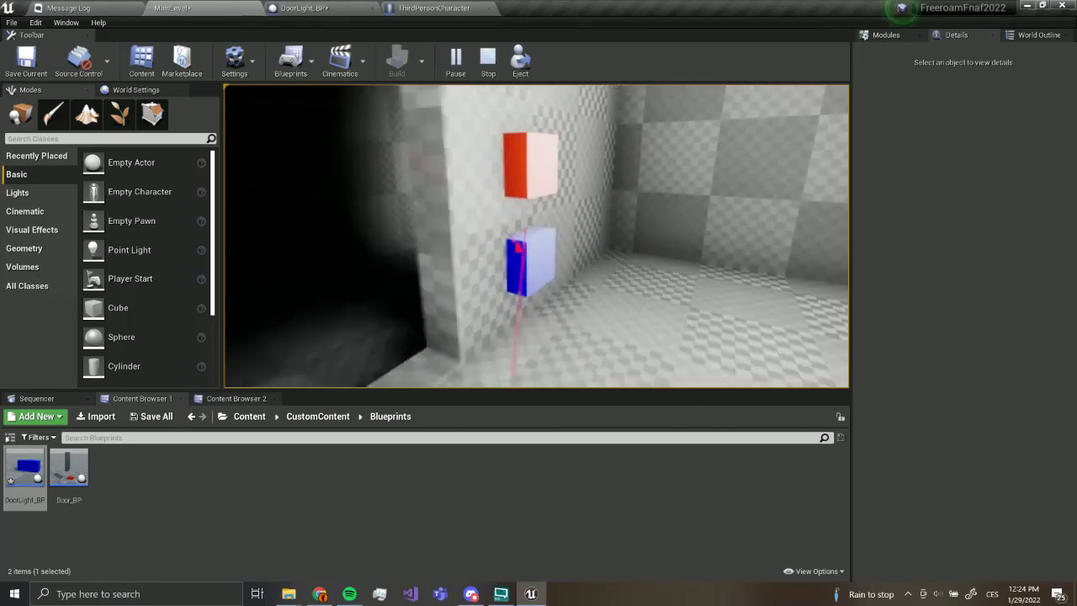
key(e)
key(a)
key(d)
key(e)
key(a)
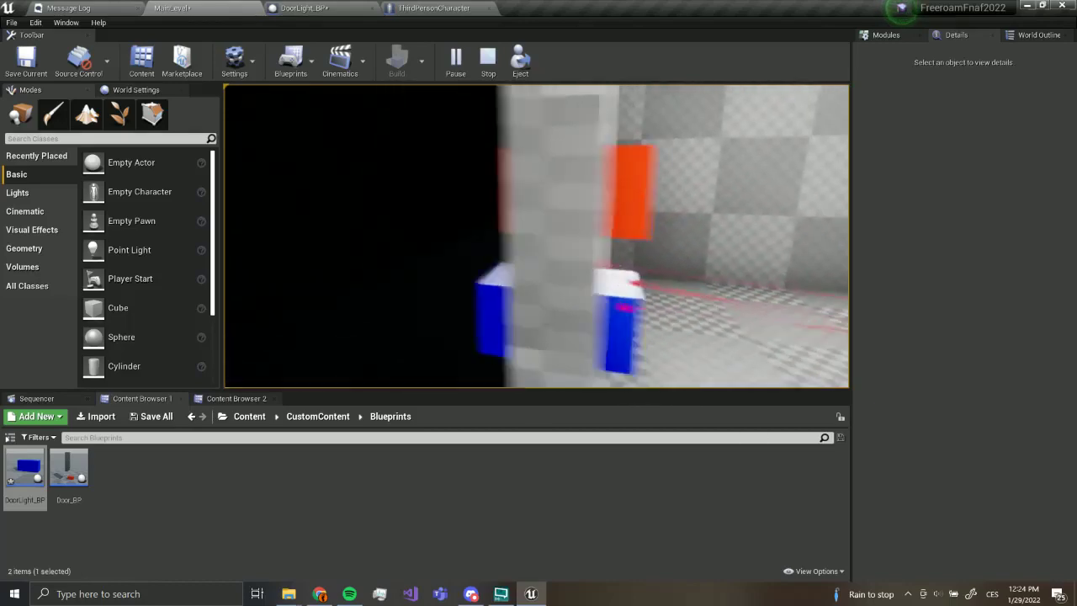
key(d)
key(e)
key(a)
key(d)
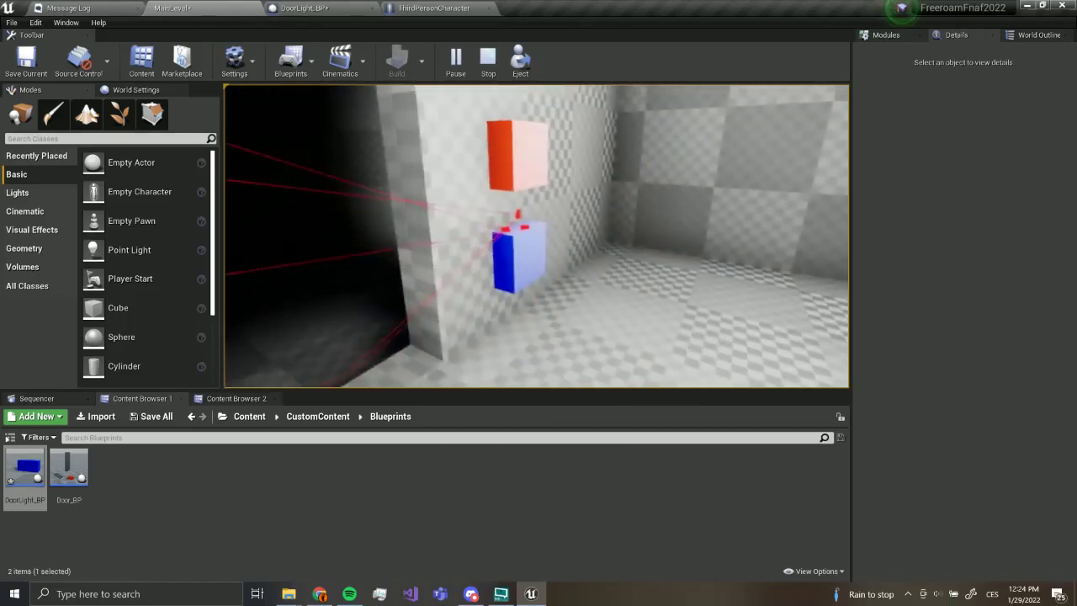
key(e)
- Walk to the original DoorLight's doorway and test its hallway light by toggling the blue button several times
key(w)
key(w)
key(e)
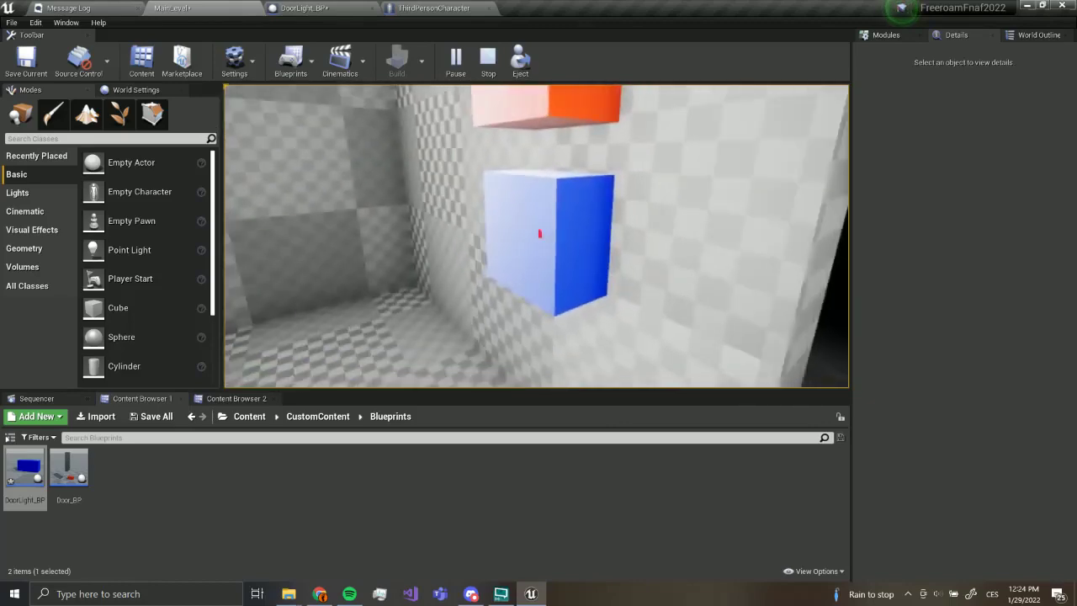
key(d)
key(a)
key(e)
key(d)
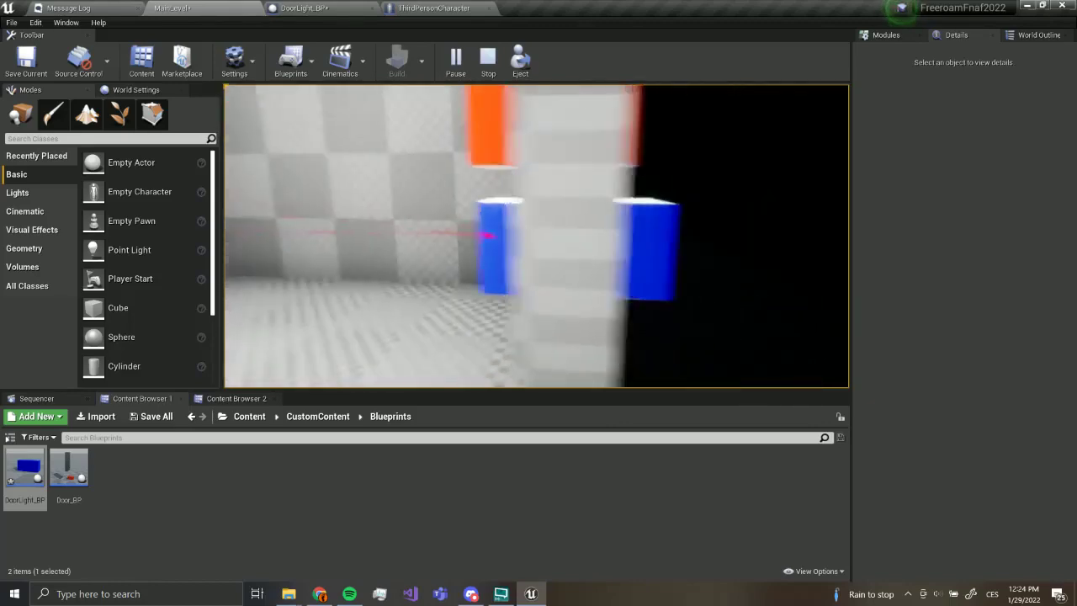
key(e)
key(e)
key(e)
key(a)
key(w)
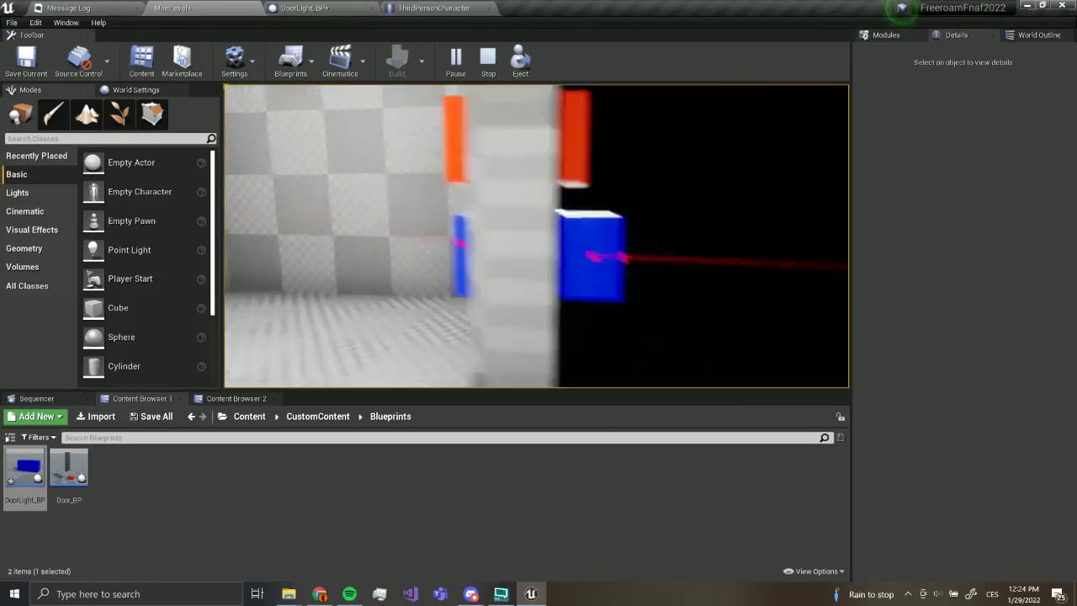
- Test the red button beside the original DoorLight's doorway by operating the door, and end the play session
key(a)
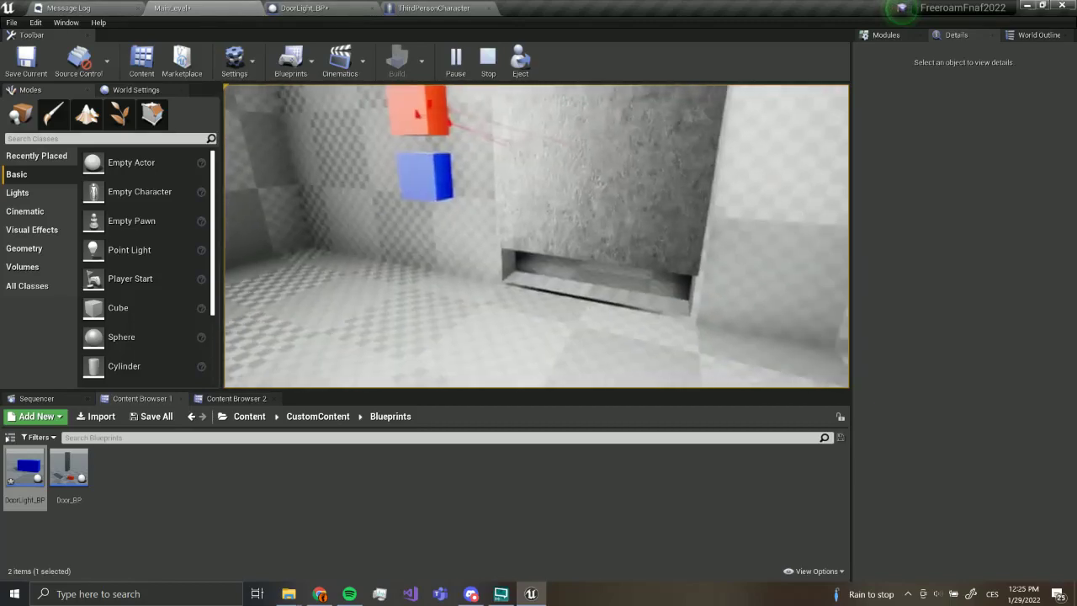
key(s)
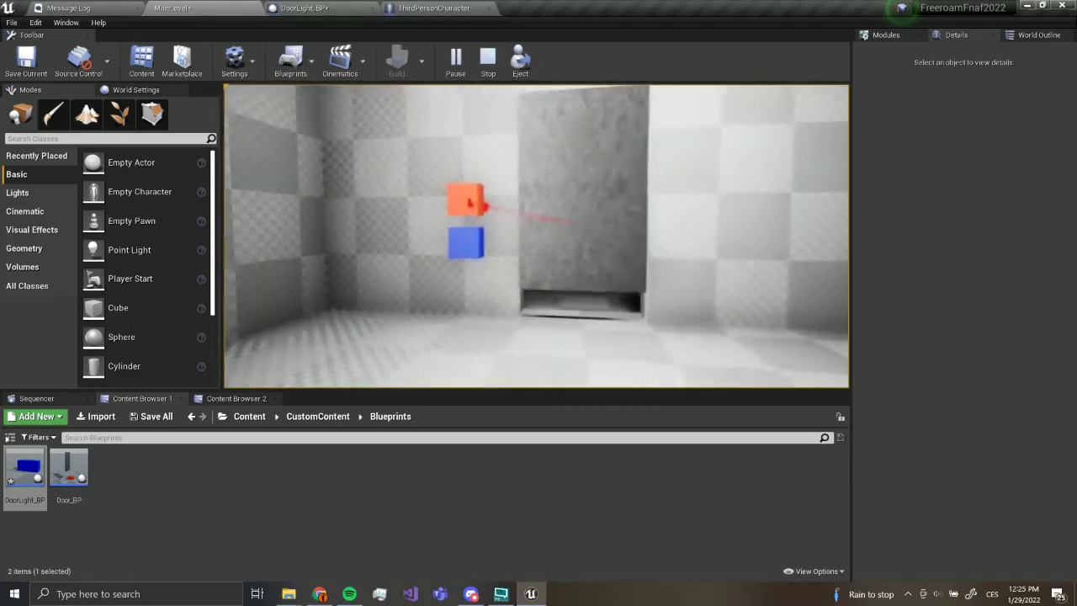
key(w)
key(e)
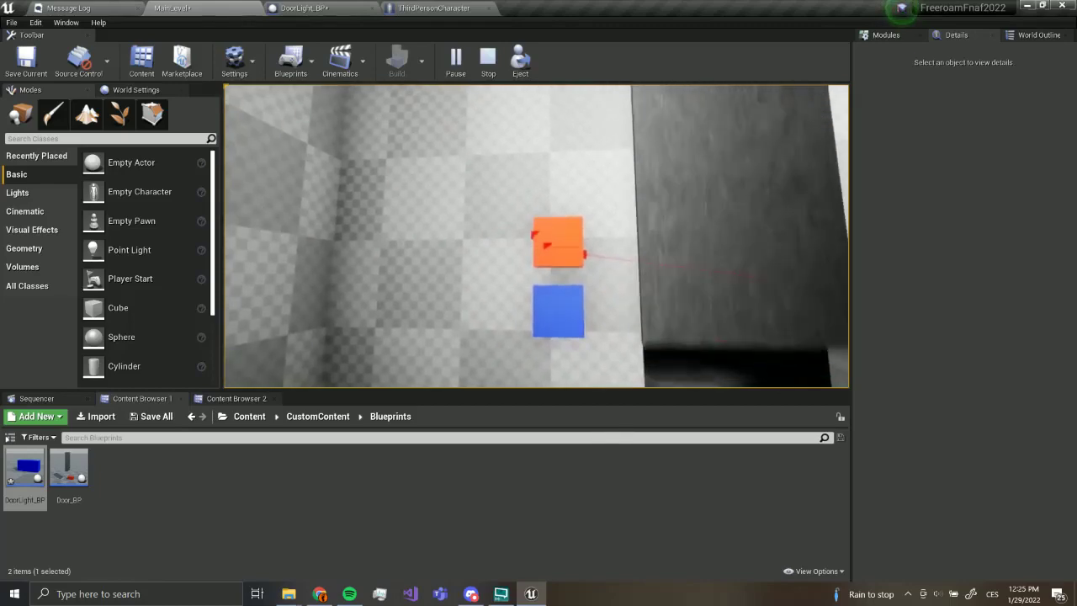
key(e)
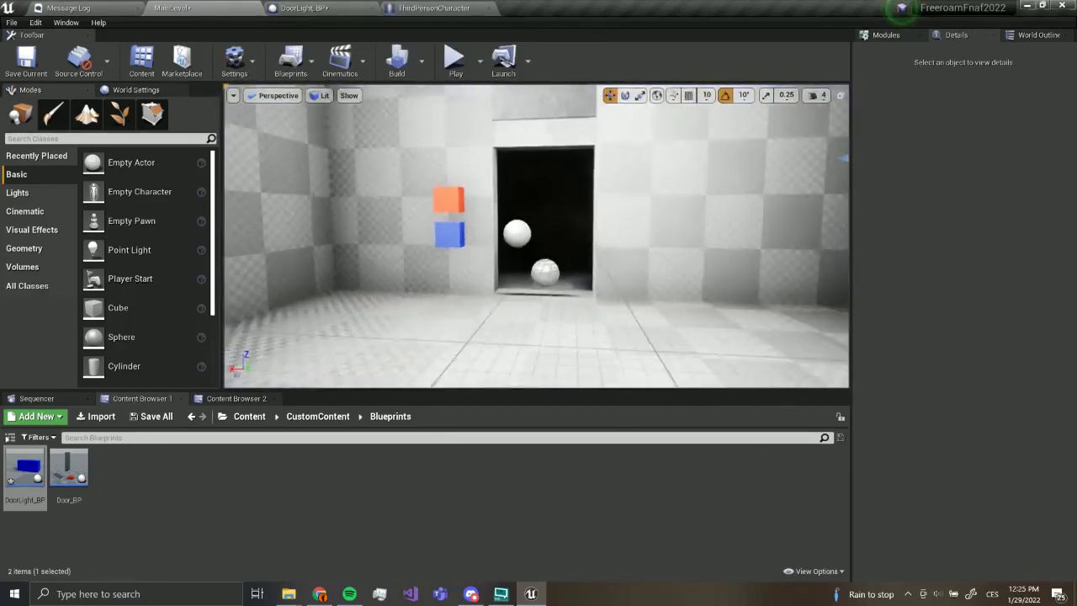
- Select the Door component of Door_BP2 and move it to about X 6.96, Y -4.10, Z 409.56
click(512, 118)
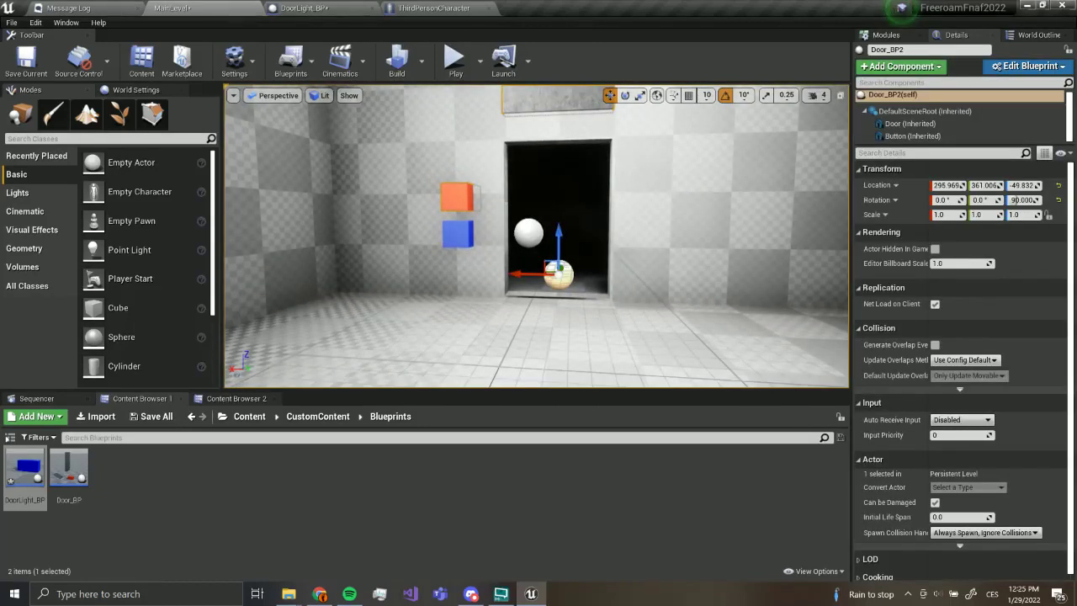
click(909, 124)
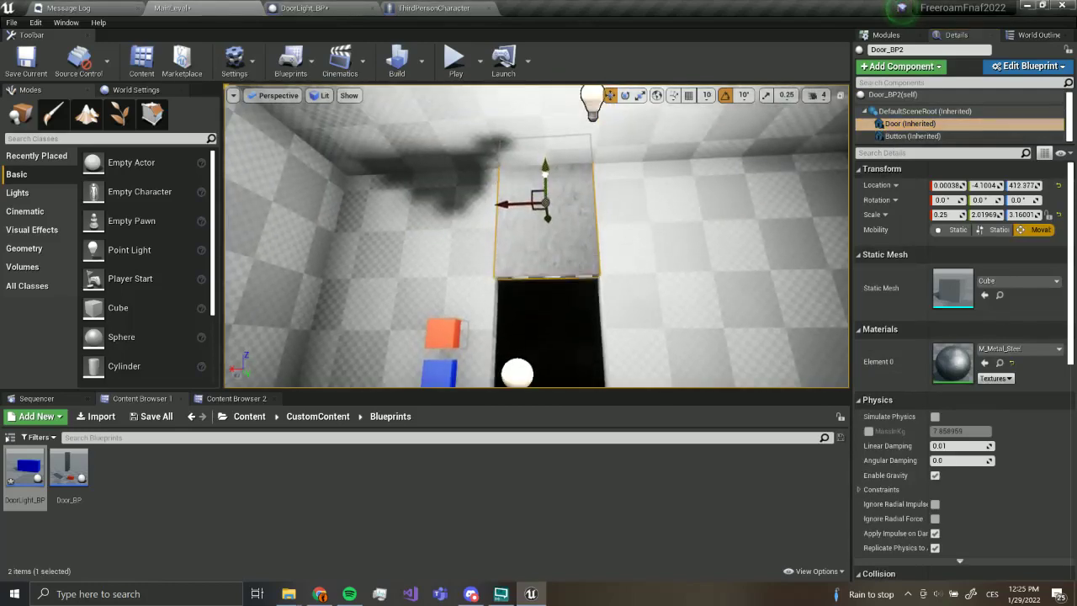
right_drag(517, 184, 454, 187)
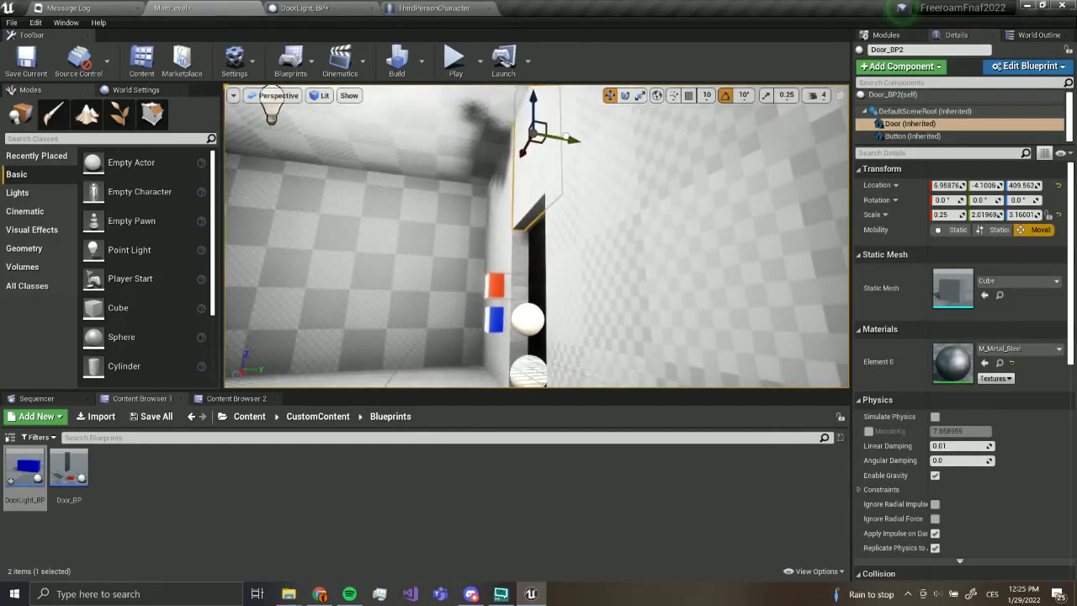
- Play the level and test the repositioned door by operating the red button beside its doorway several times
click(495, 151)
key(w)
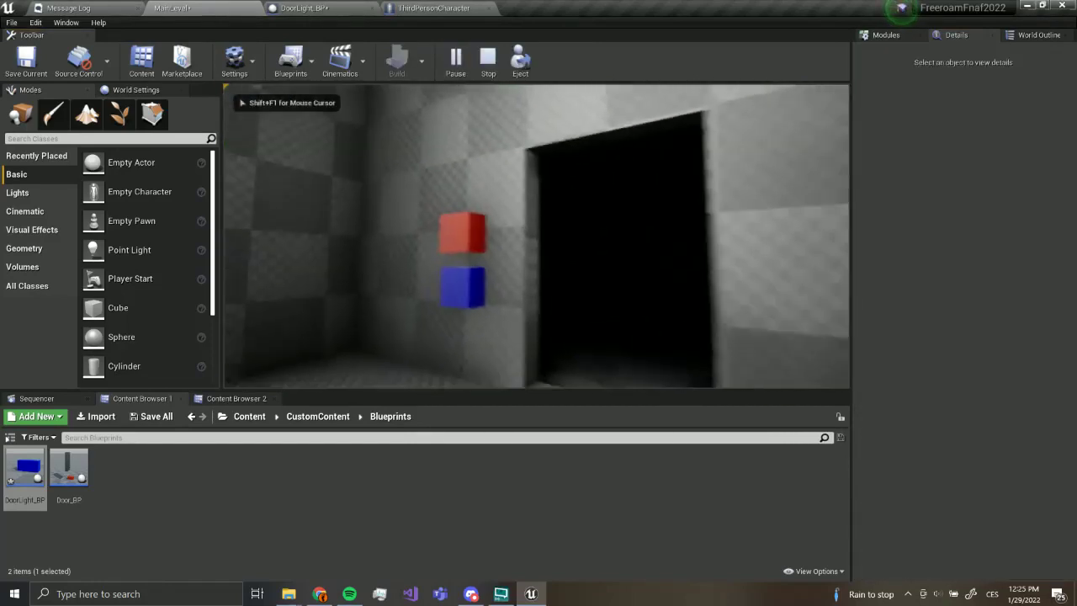
click(537, 235)
key(a)
click(536, 236)
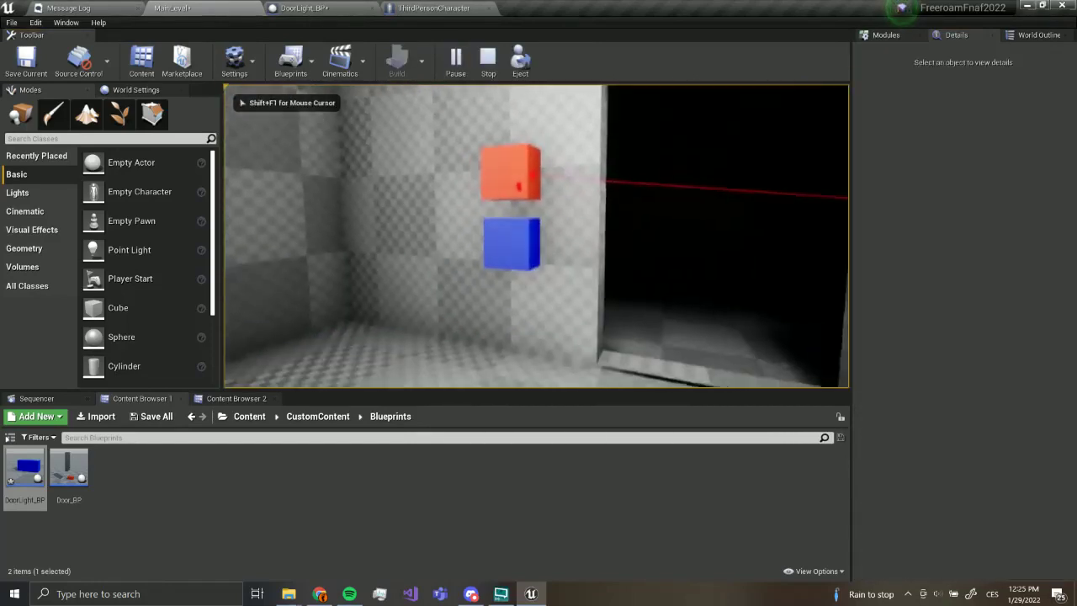
click(536, 236)
click(535, 236)
click(537, 235)
- Toggle the hallway light with the blue button, walk through the doorway to inspect the hallway, and end the play session
key(d)
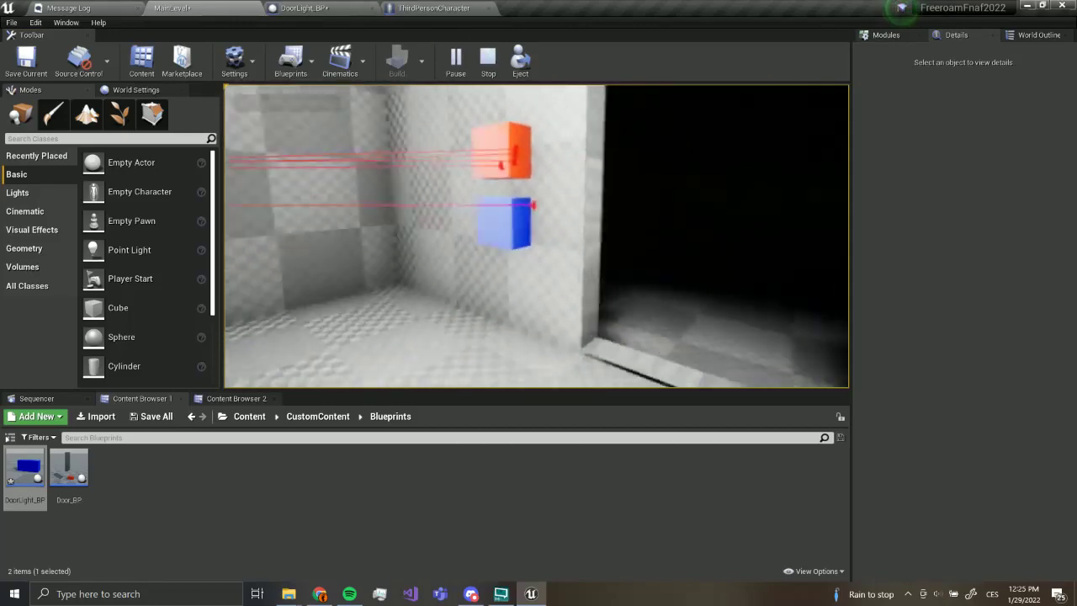
click(536, 235)
click(537, 236)
key(w)
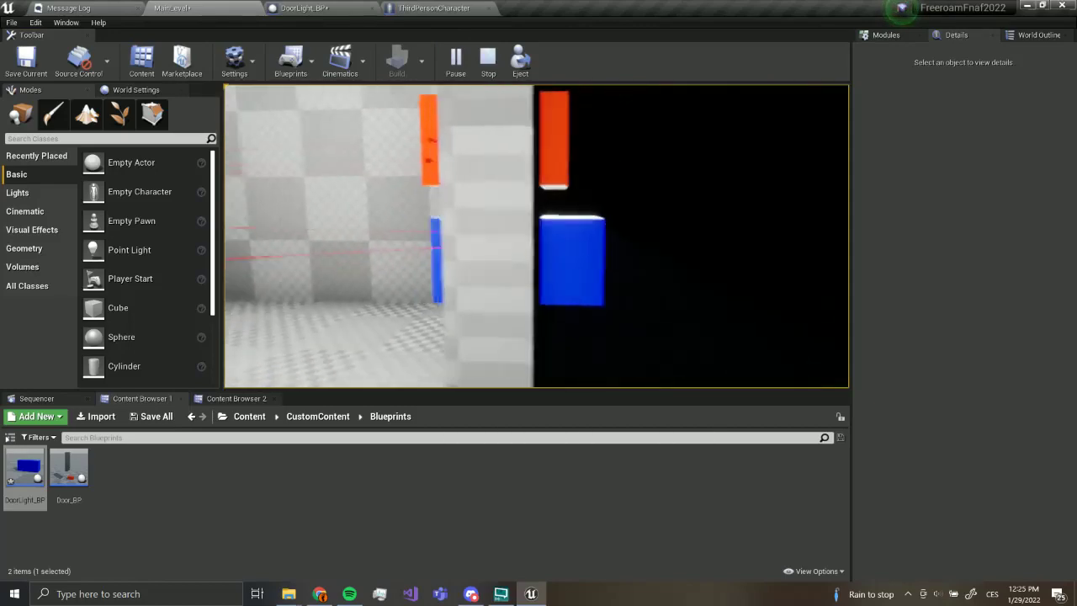
click(537, 235)
key(w)
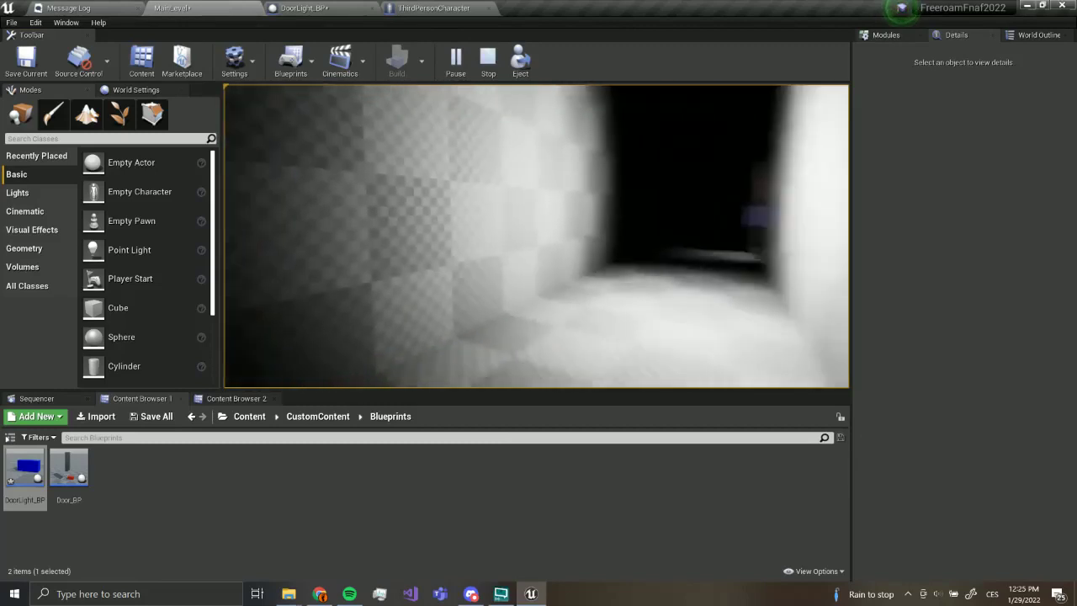
key(s)
key(Escape)
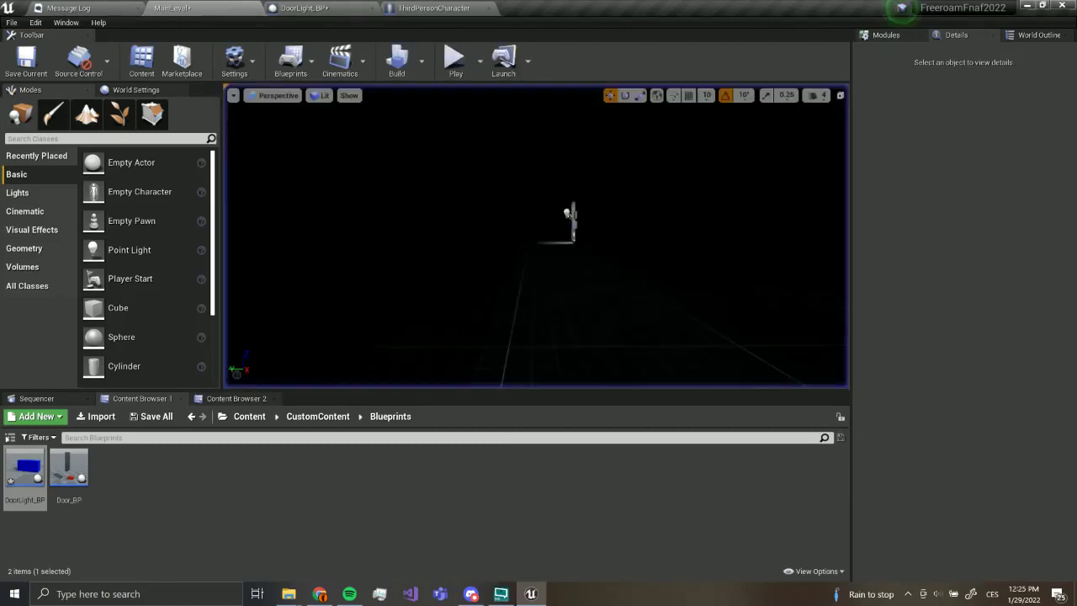
- Set the attenuation radius of the original DoorLight_BP's DoorLight component to about 1036.44
click(539, 236)
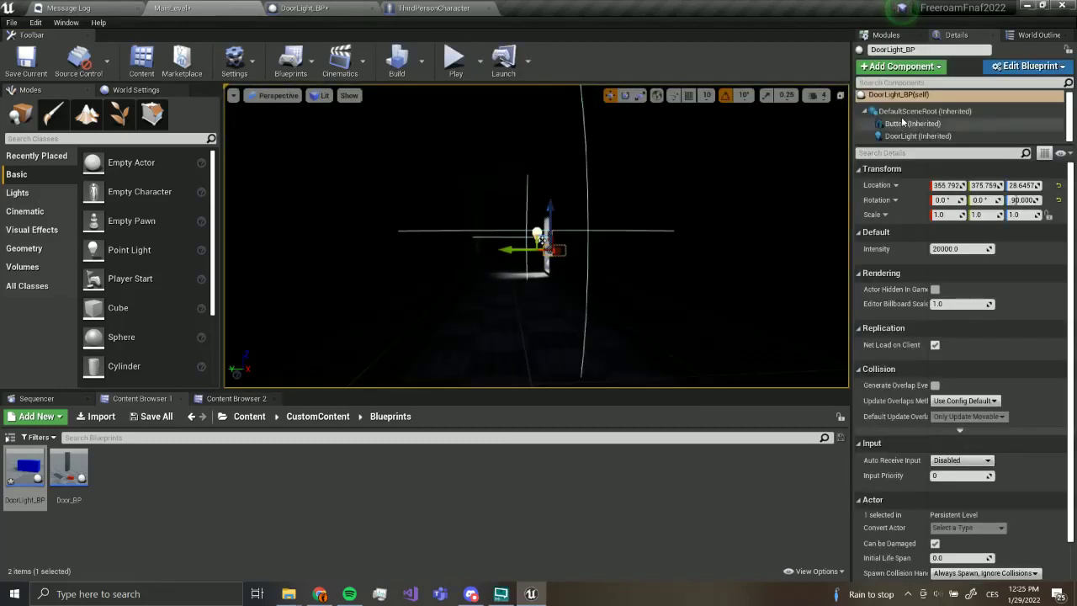
click(918, 135)
click(966, 302)
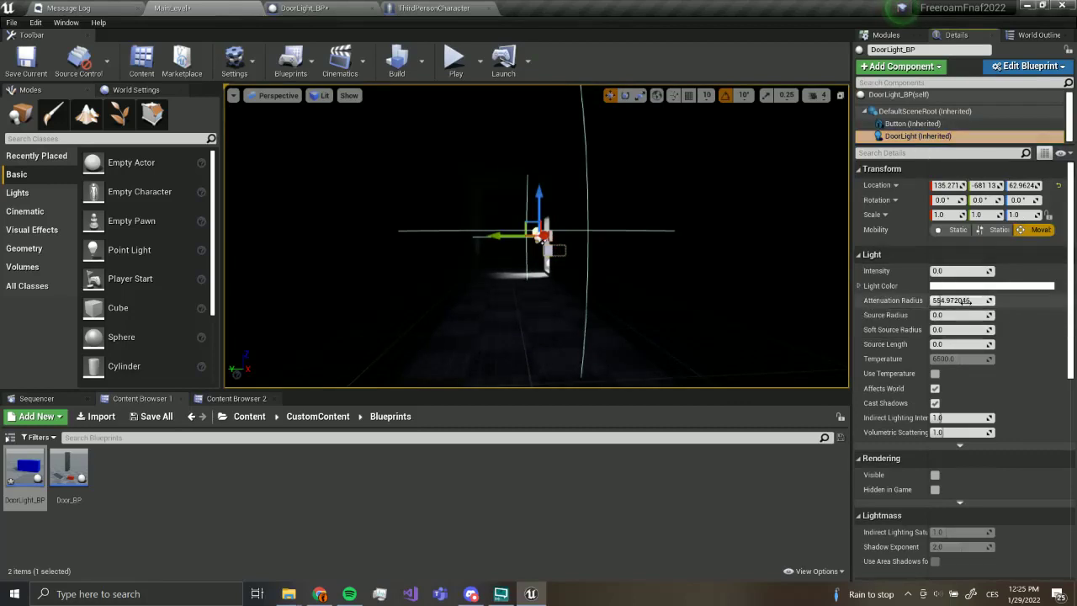
- Play the level and switch on the hallway lights with the blue buttons at both doorways
click(455, 59)
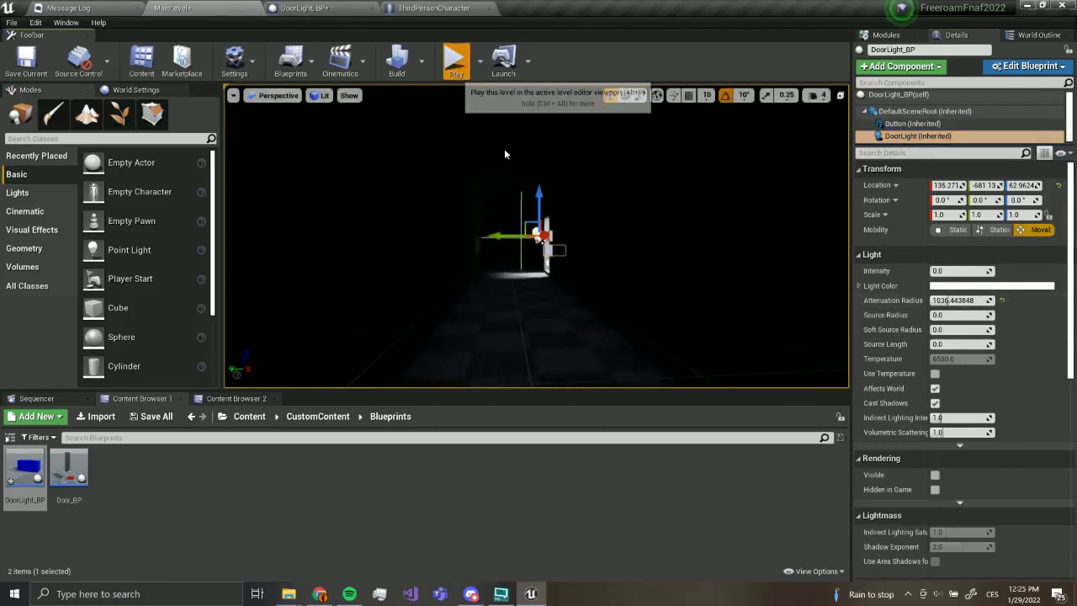
key(w)
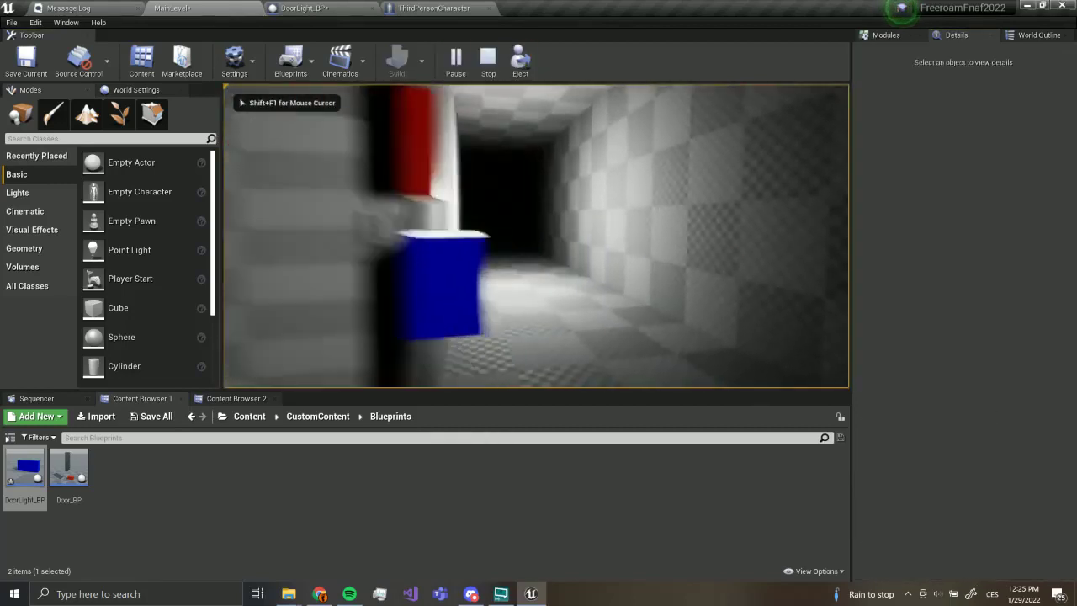
key(w)
key(e)
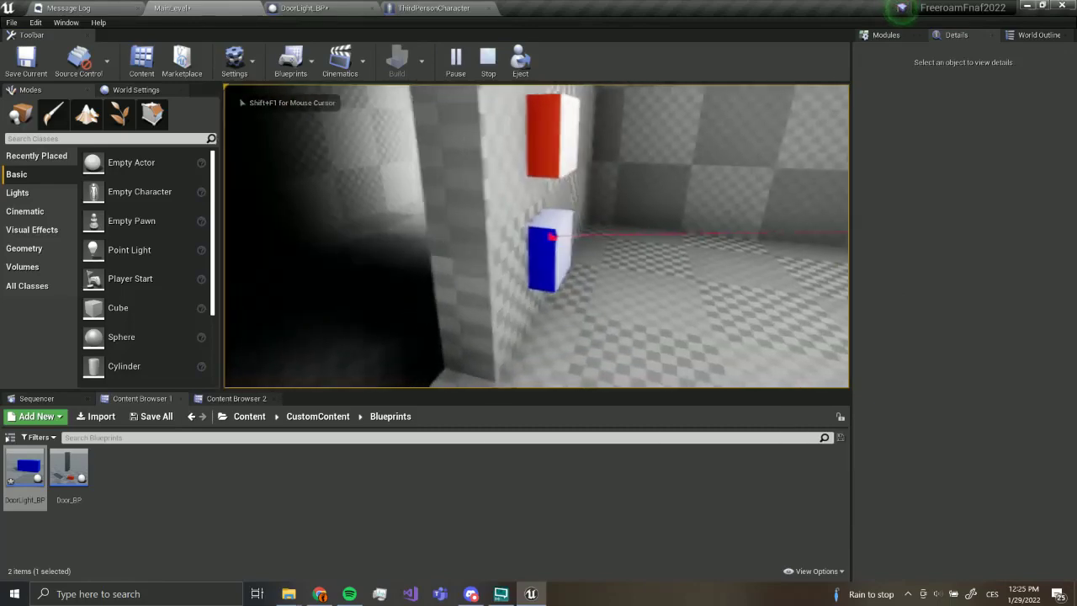
key(e)
key(w)
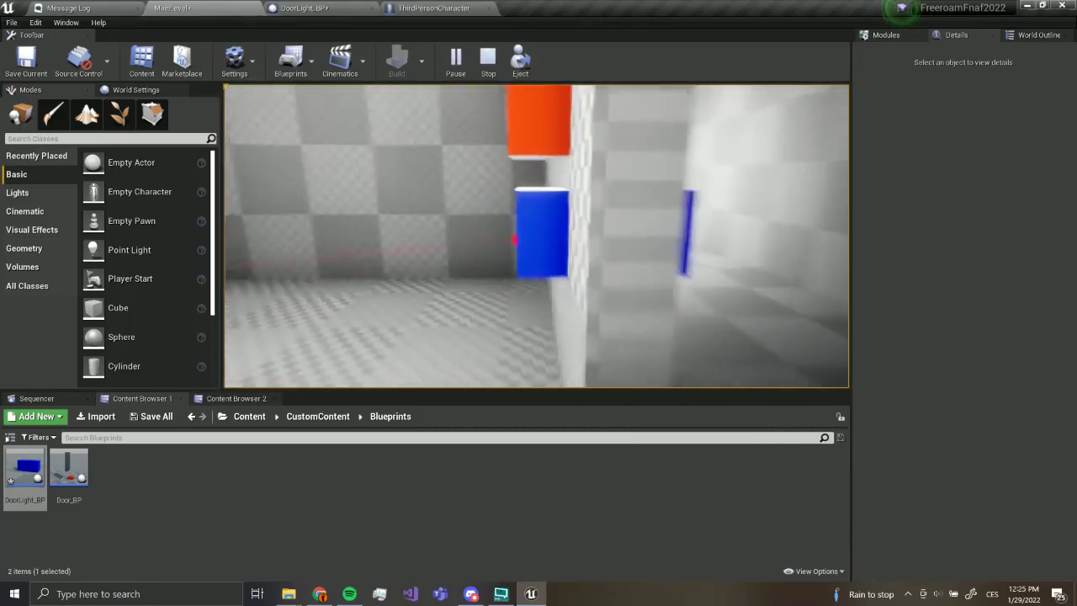
- Walk across the room to retest the red and blue buttons beside the opposite doorway, and end the play session
key(w)
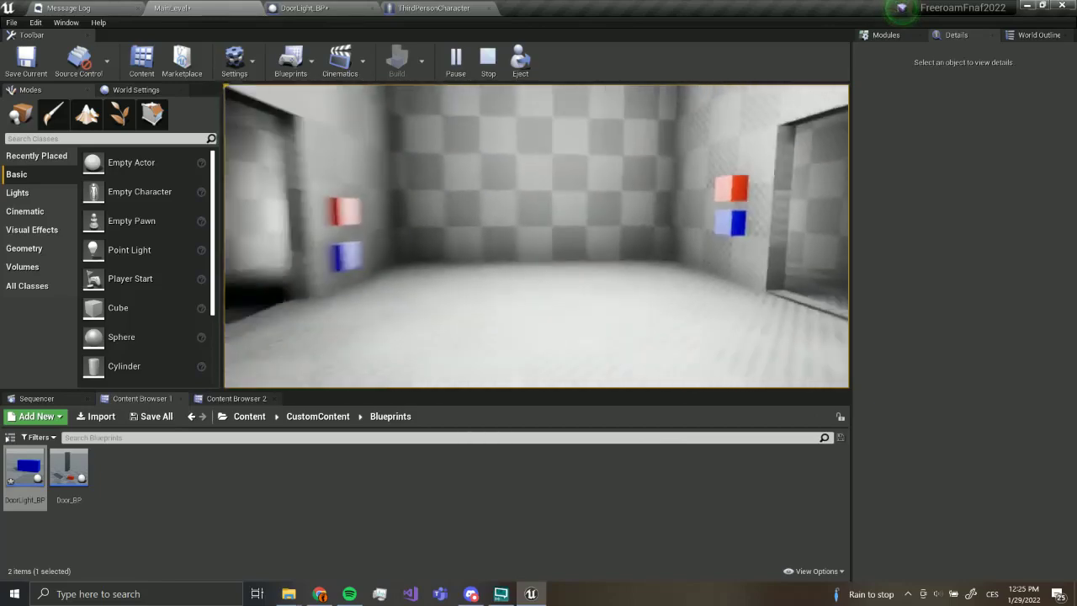
key(w)
key(w)
key(e)
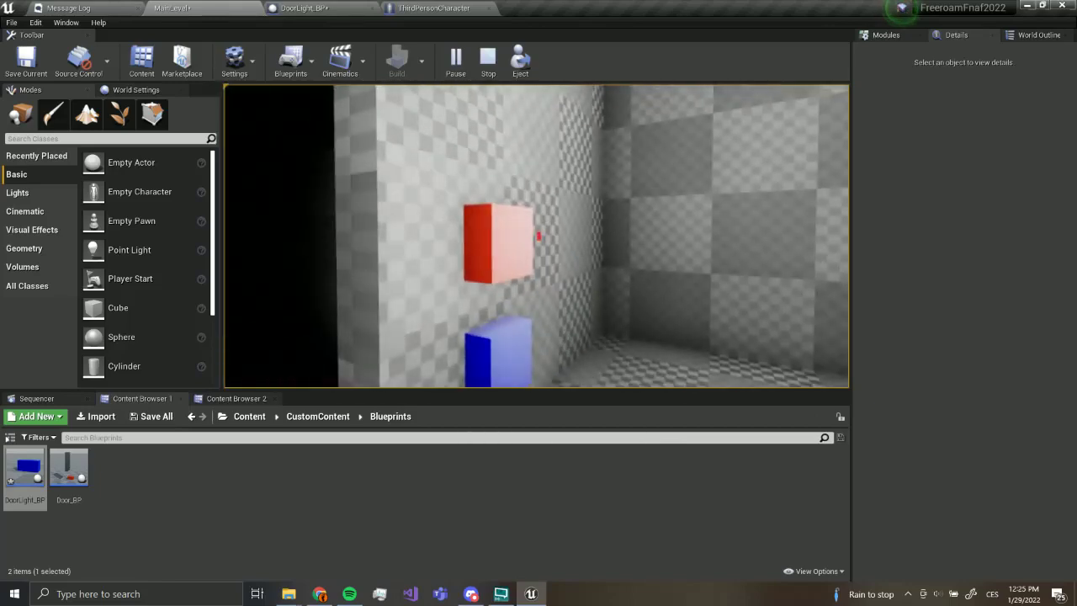
key(e)
key(w)
key(e)
key(s)
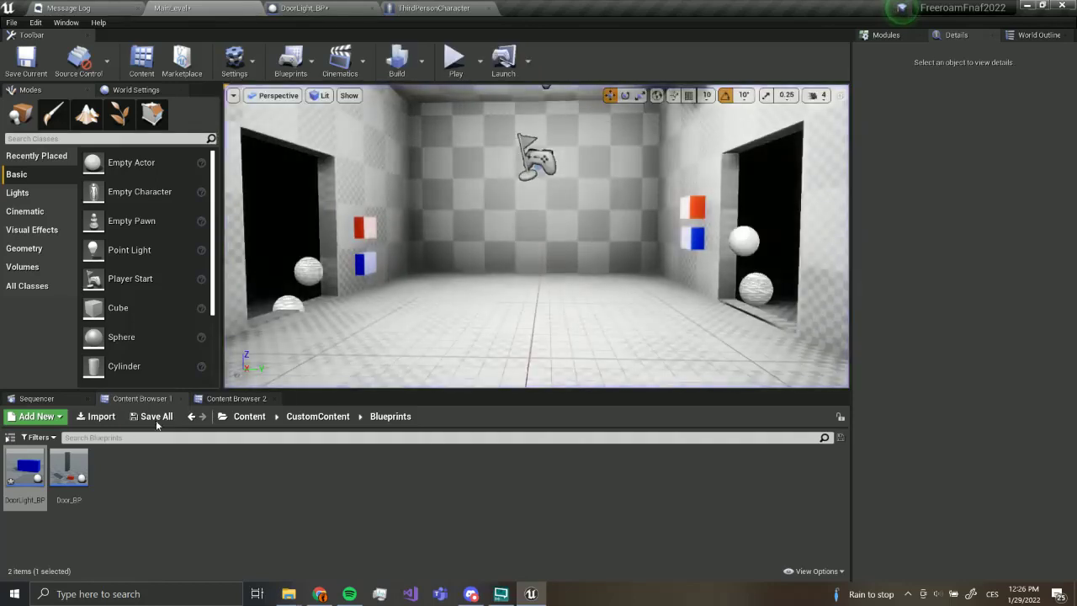
click(469, 592)
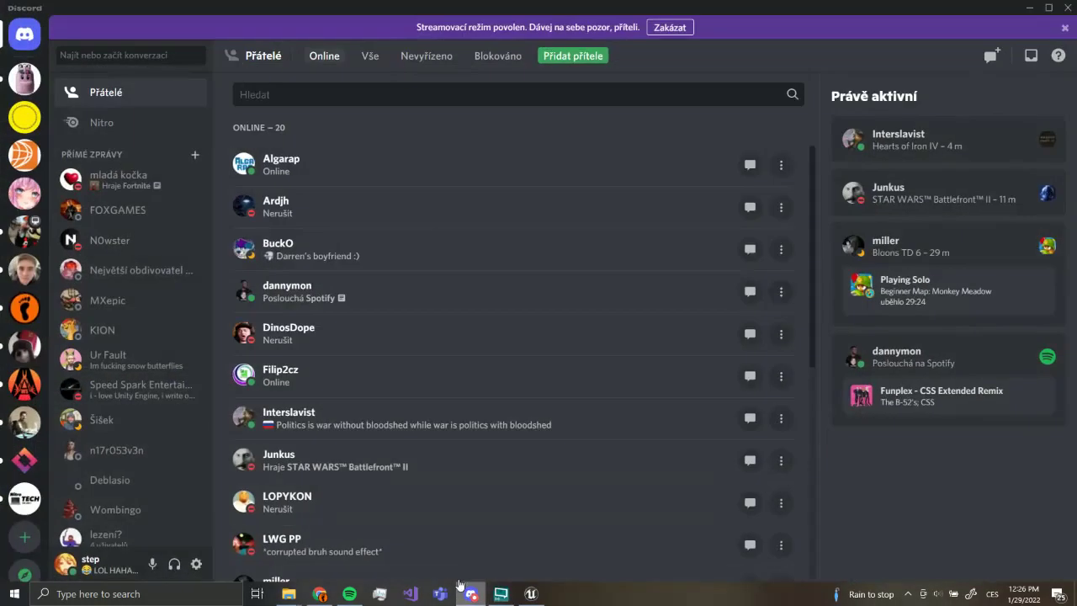
click(502, 593)
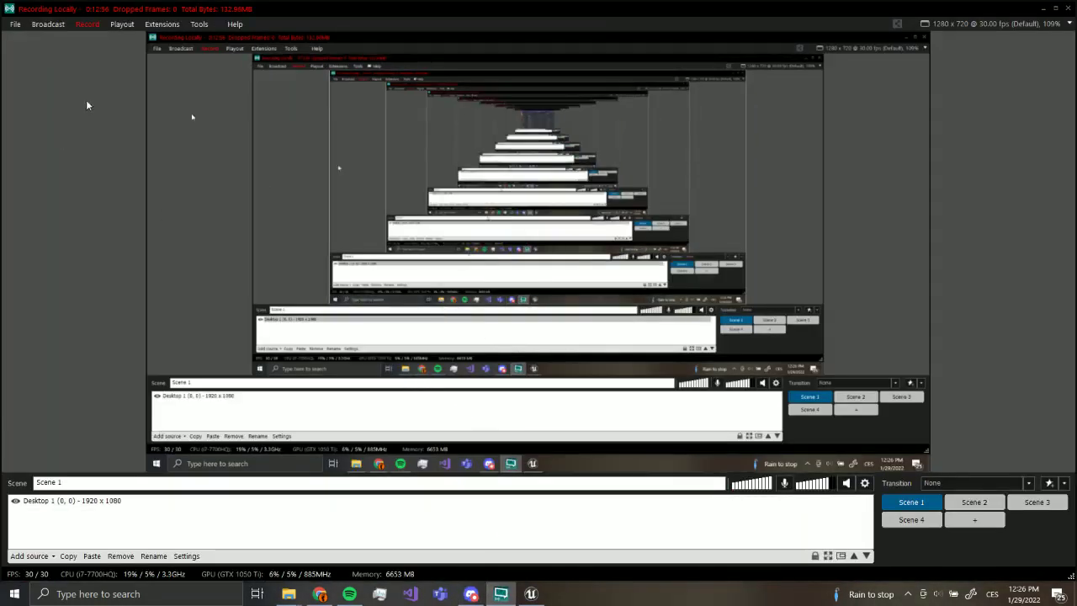